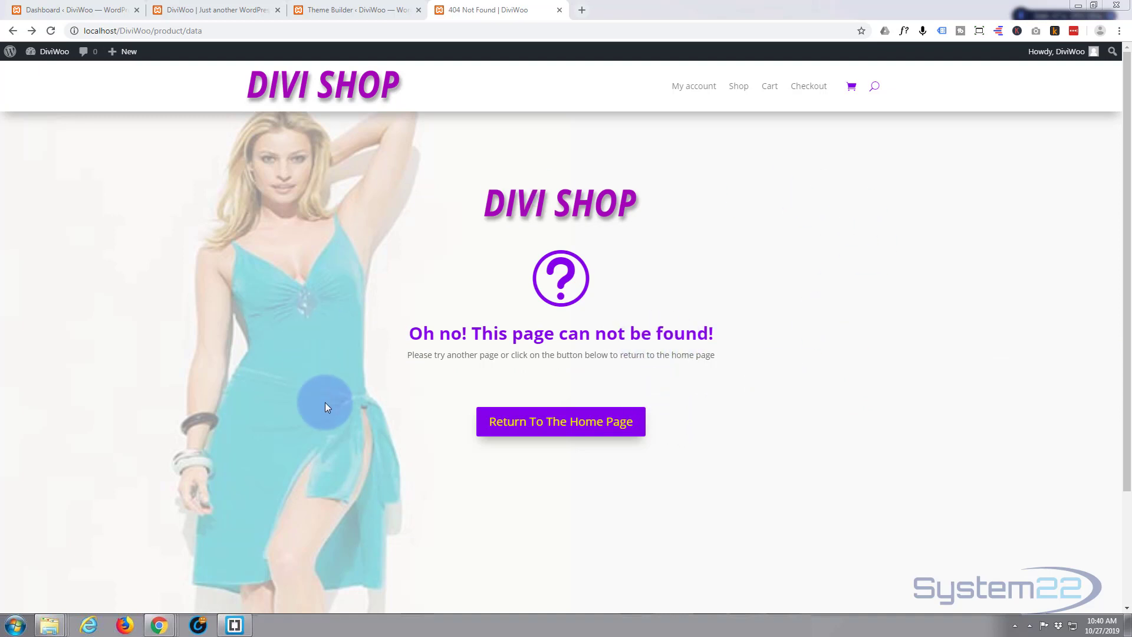
Step: Return from the 404 page to the shop's home page, and delete the 404 Page template in the Theme Builder, saving the changes
{"action": "left_click", "coordinate": [569, 433]}
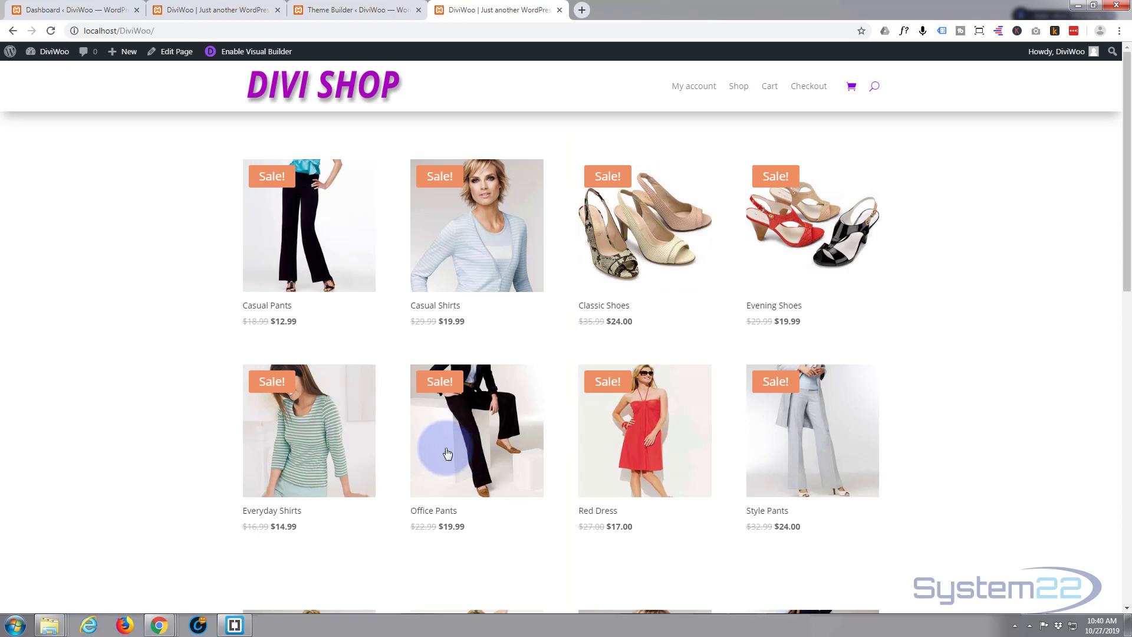
{"action": "left_click", "coordinate": [357, 10]}
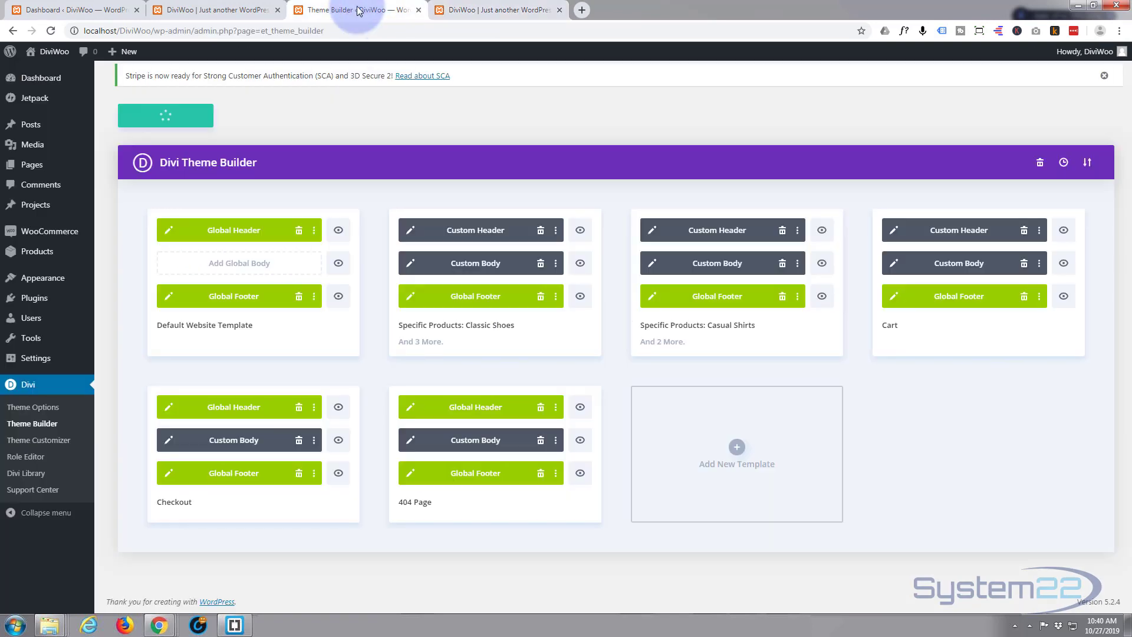
{"action": "mouse_move", "coordinate": [16, 75]}
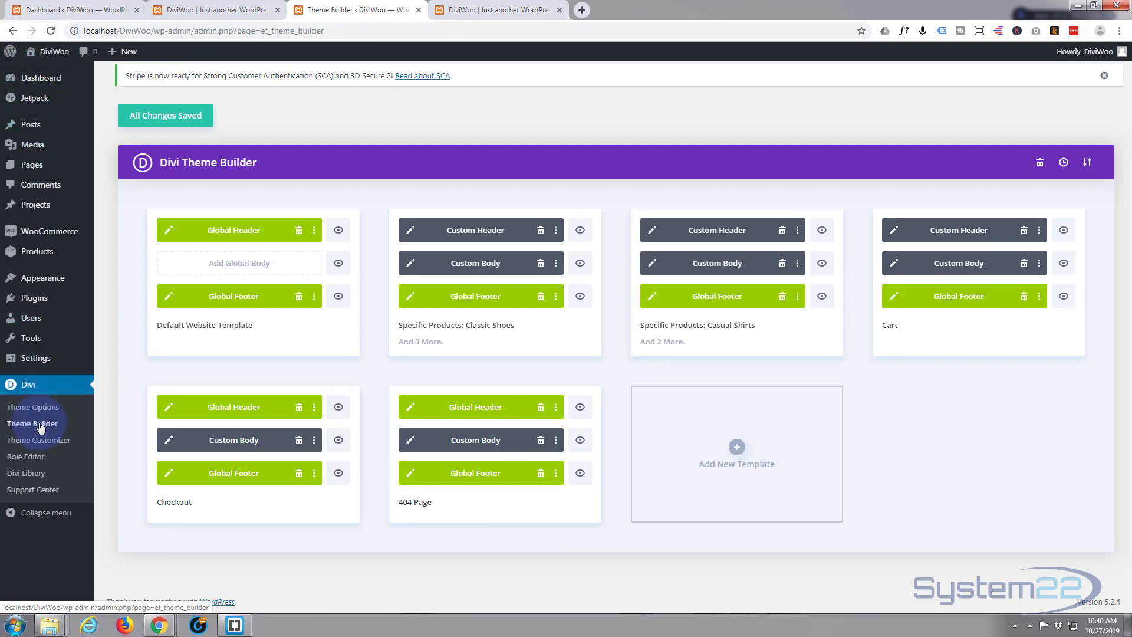
{"action": "mouse_move", "coordinate": [413, 430]}
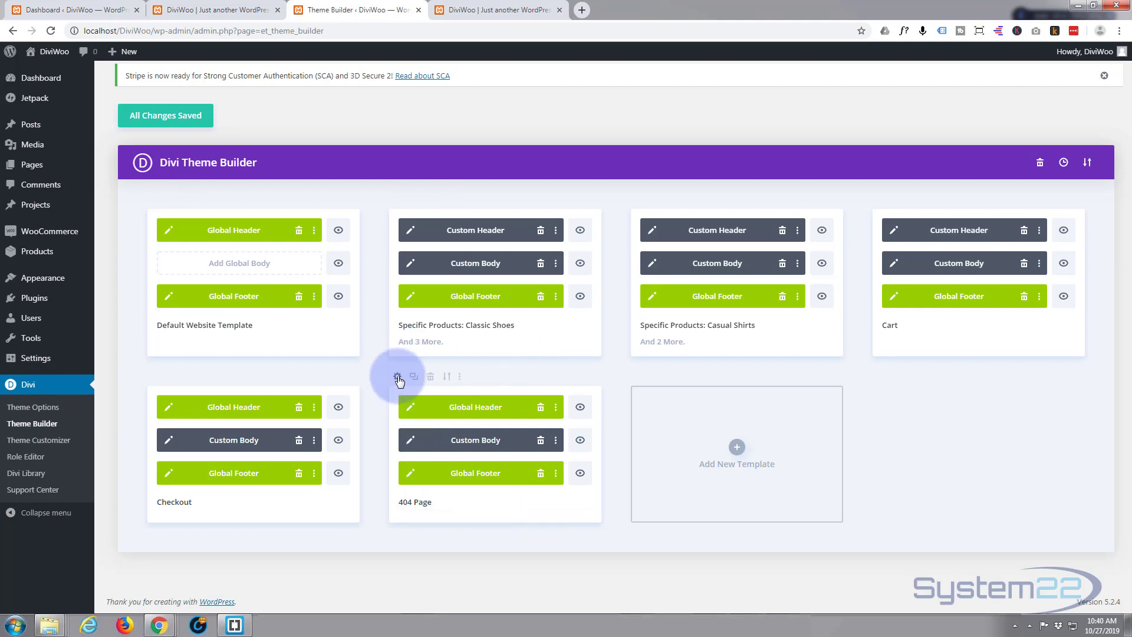
{"action": "left_click", "coordinate": [431, 377]}
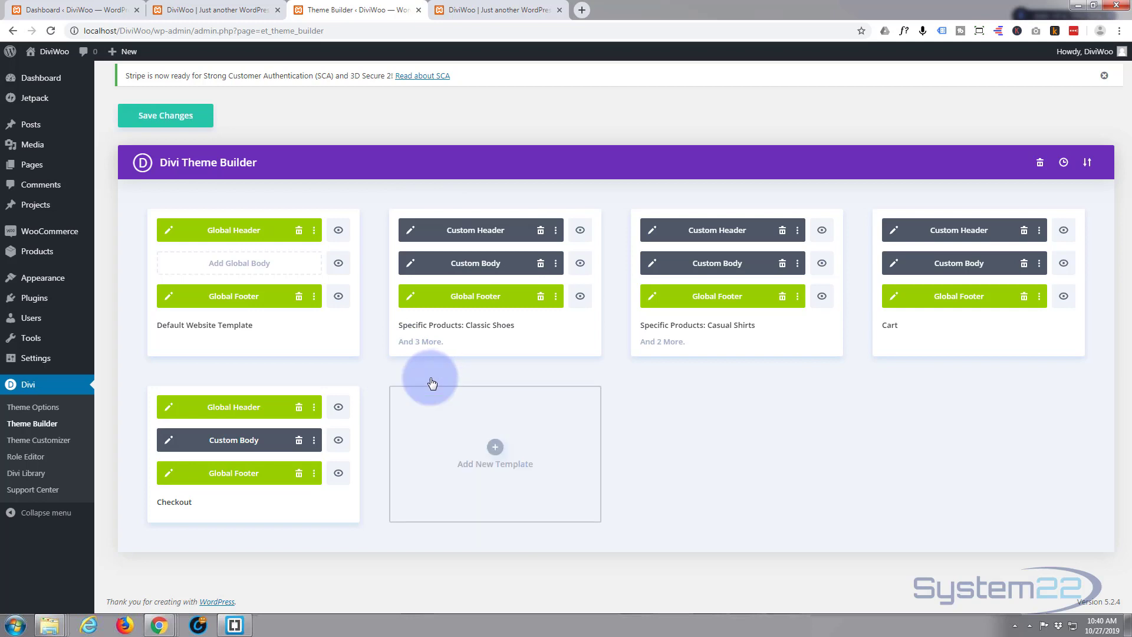
{"action": "left_click", "coordinate": [161, 117]}
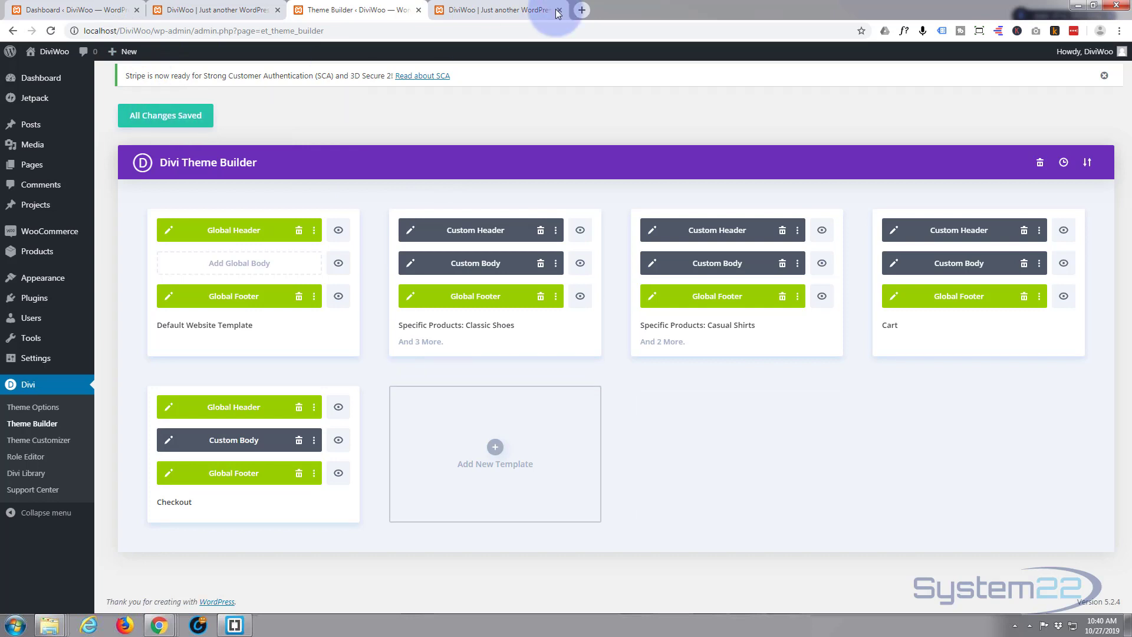
Step: Go back to the missing product/data page on the shop site and reload it to check its 404 layout
{"action": "left_click", "coordinate": [507, 10]}
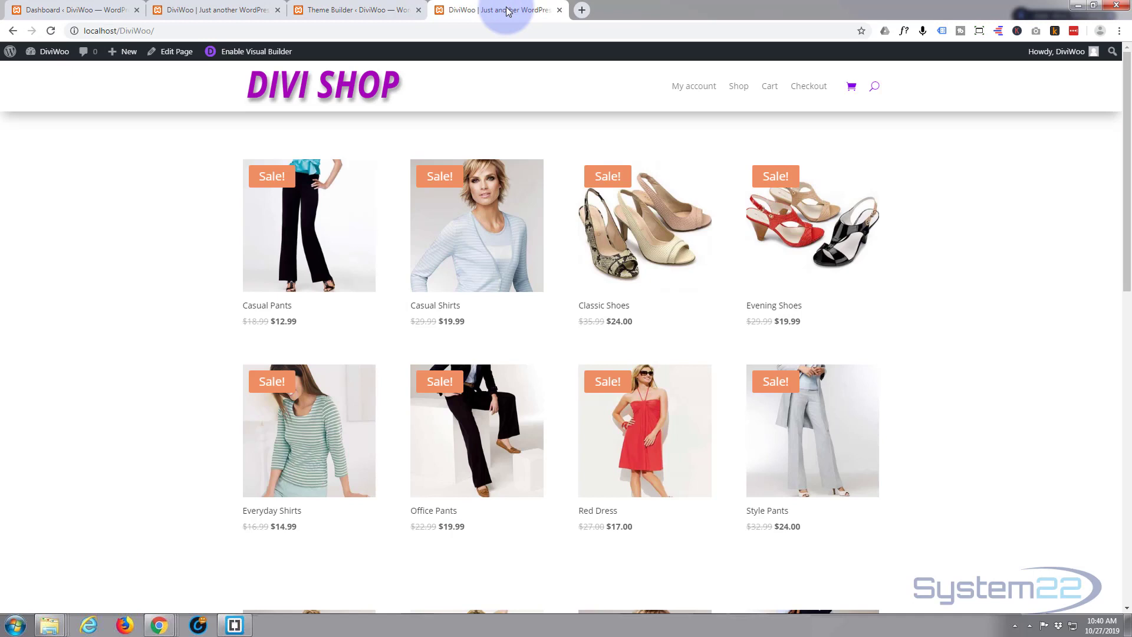
{"action": "left_click", "coordinate": [13, 31]}
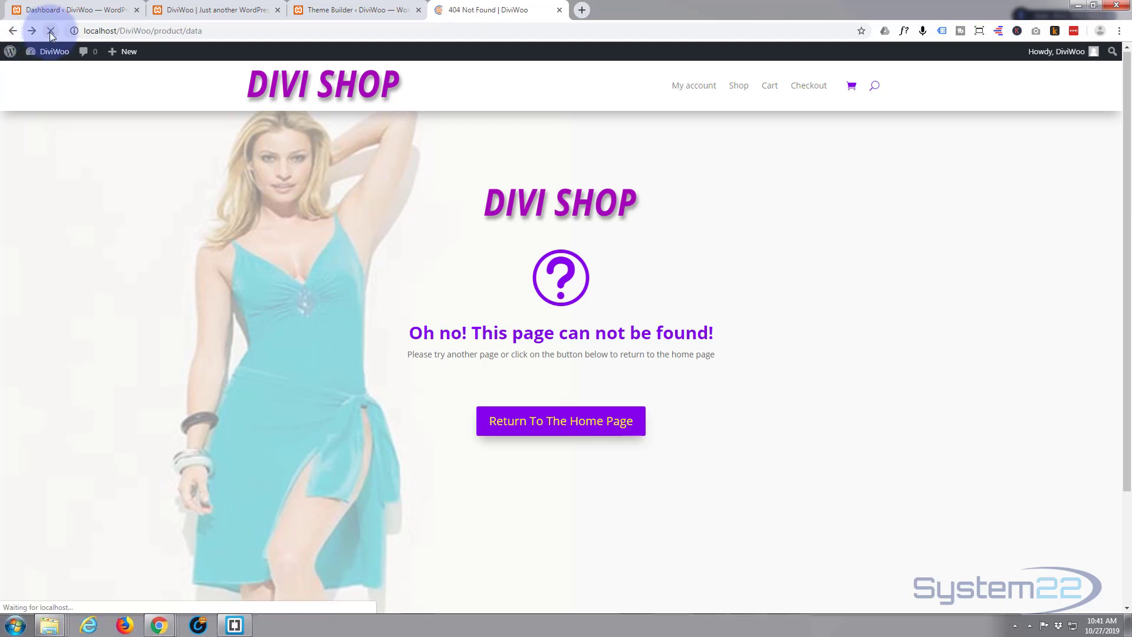
{"action": "left_click", "coordinate": [50, 33]}
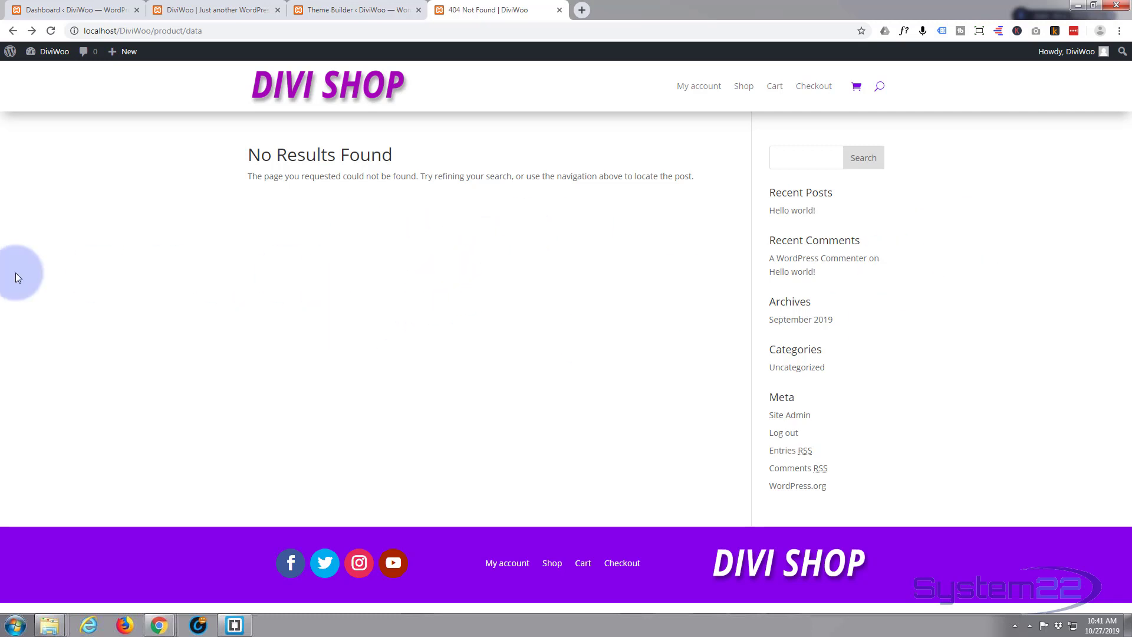
Step: Create a new Theme Builder template assigned to the 404 Page
{"action": "left_click", "coordinate": [341, 11]}
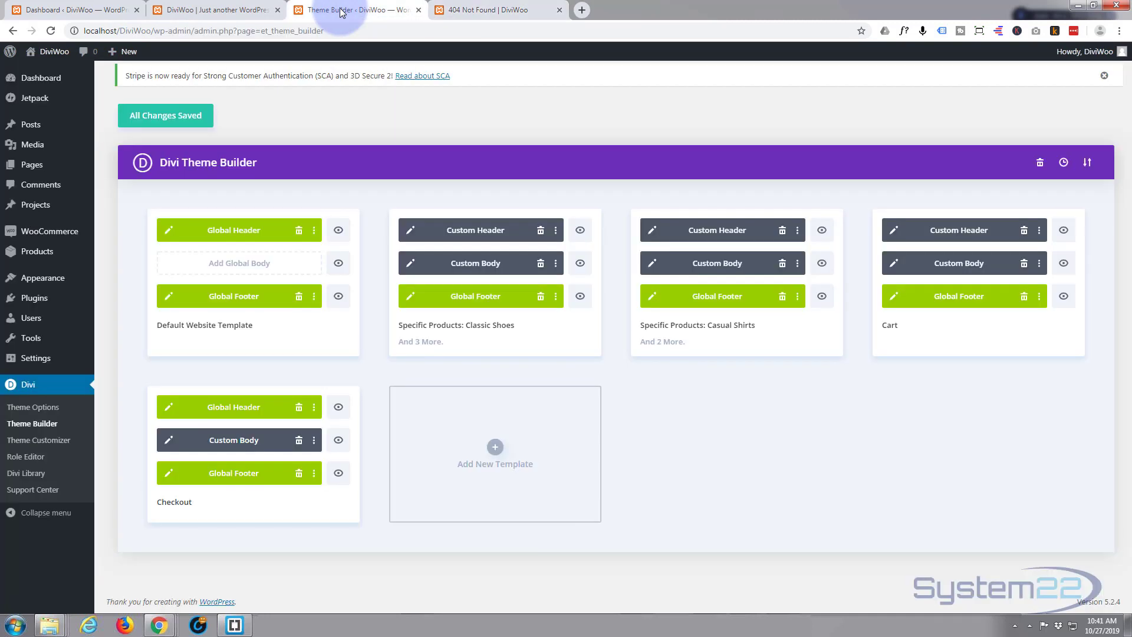
{"action": "left_click", "coordinate": [496, 448]}
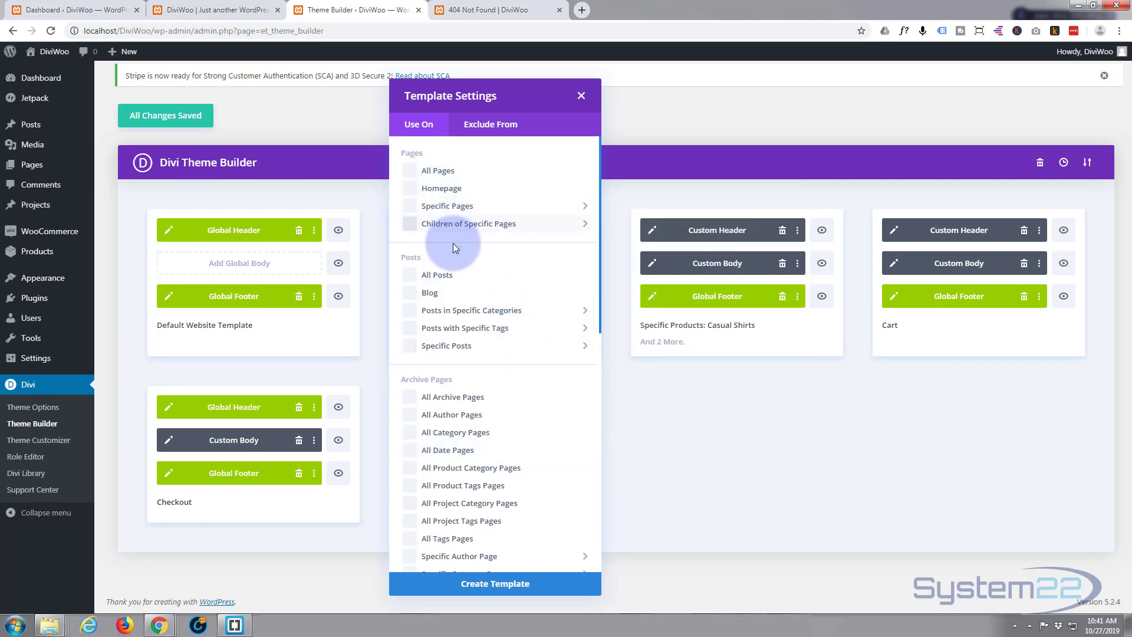
{"action": "scroll", "coordinate": [480, 295], "scroll_direction": "down", "scroll_amount": 4}
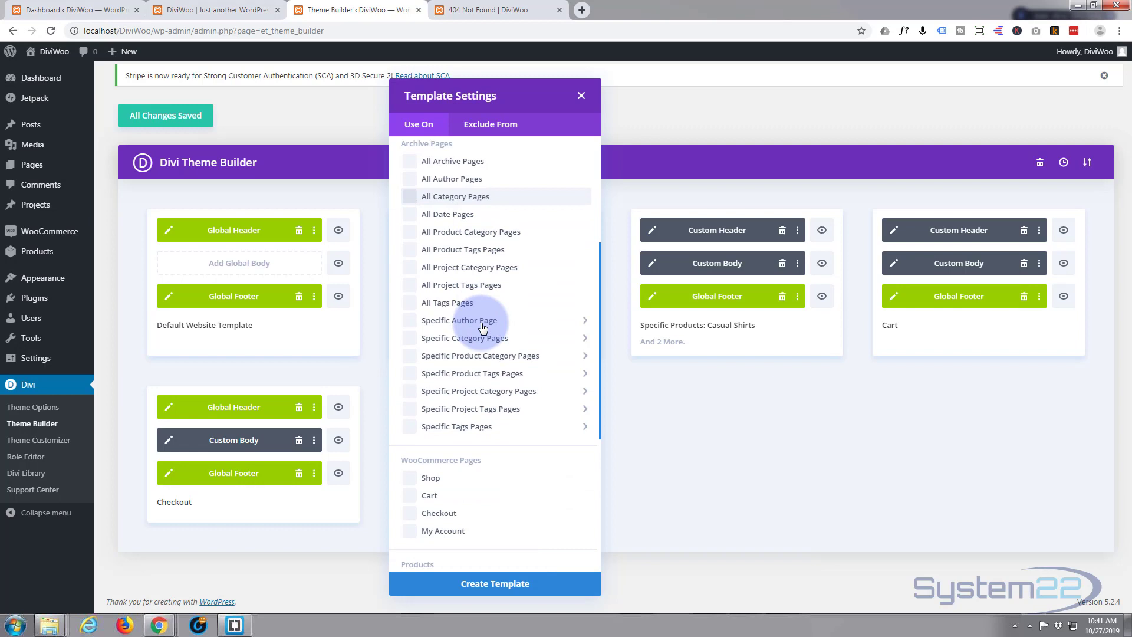
{"action": "scroll", "coordinate": [482, 328], "scroll_direction": "down", "scroll_amount": 5}
{"action": "mouse_move", "coordinate": [482, 327]}
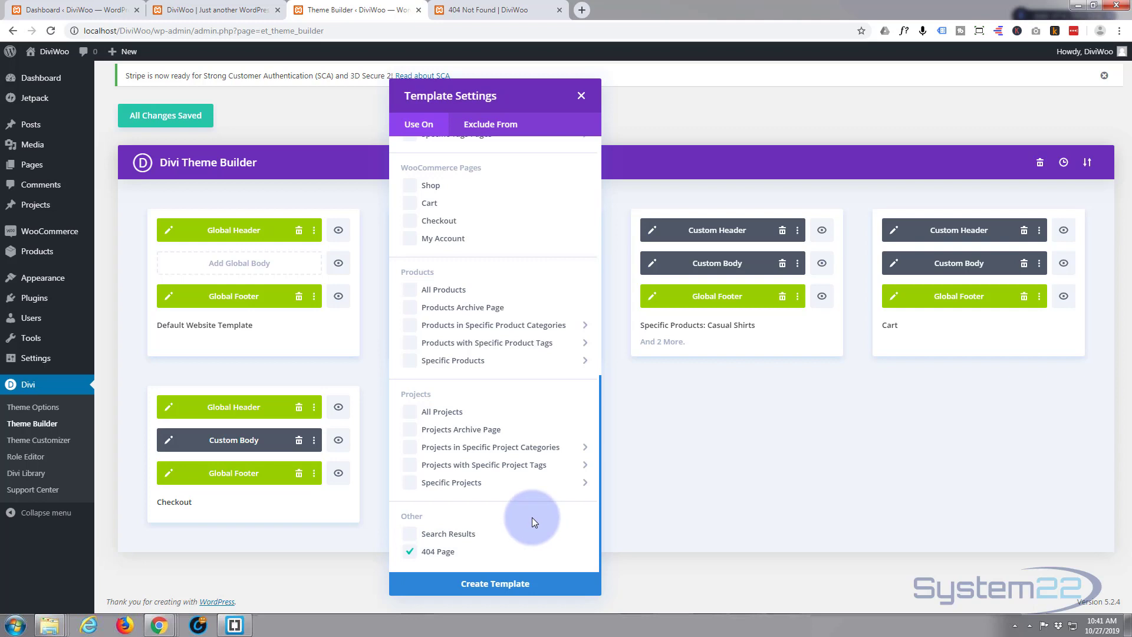
{"action": "left_click", "coordinate": [503, 590]}
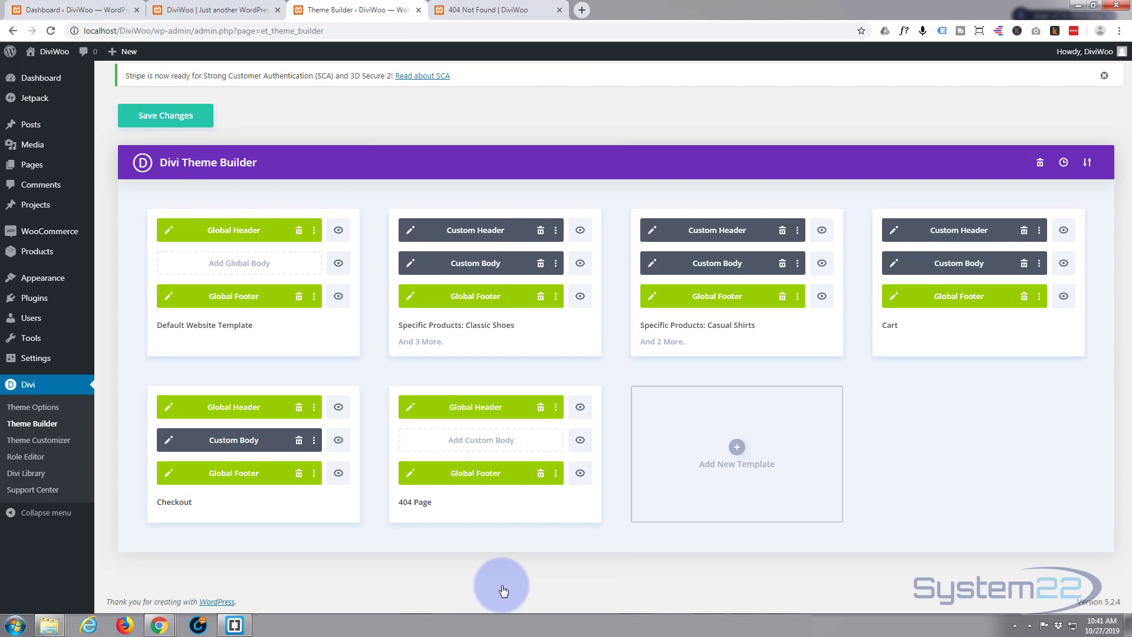
Step: Build a custom body from scratch for the 404 Page template, starting with a single-column row
{"action": "mouse_move", "coordinate": [488, 435]}
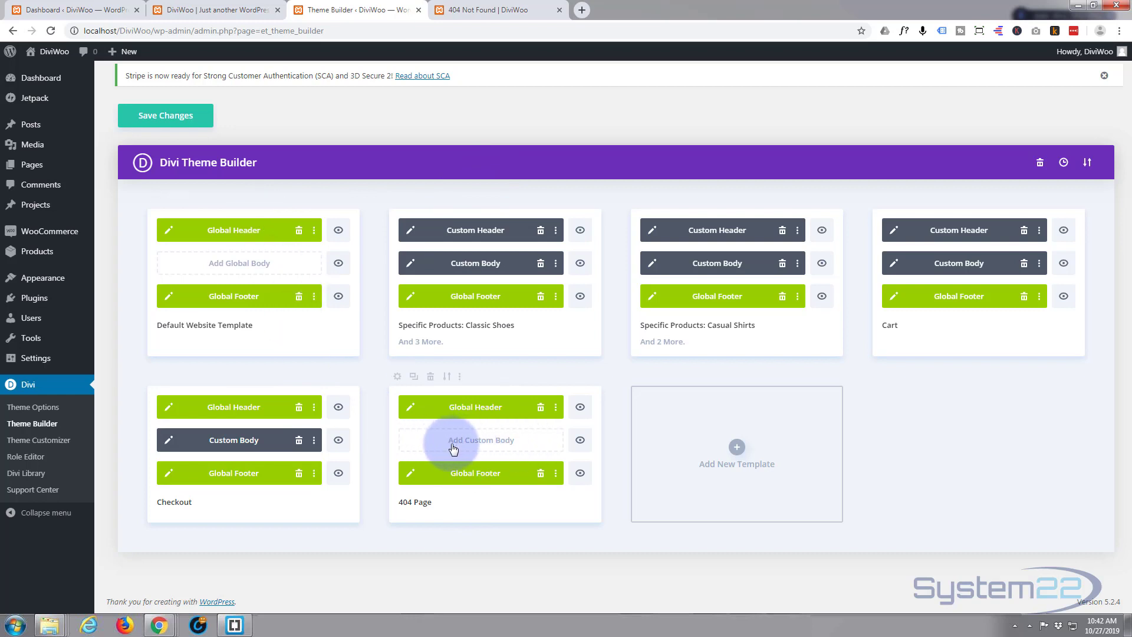
{"action": "left_click", "coordinate": [491, 447]}
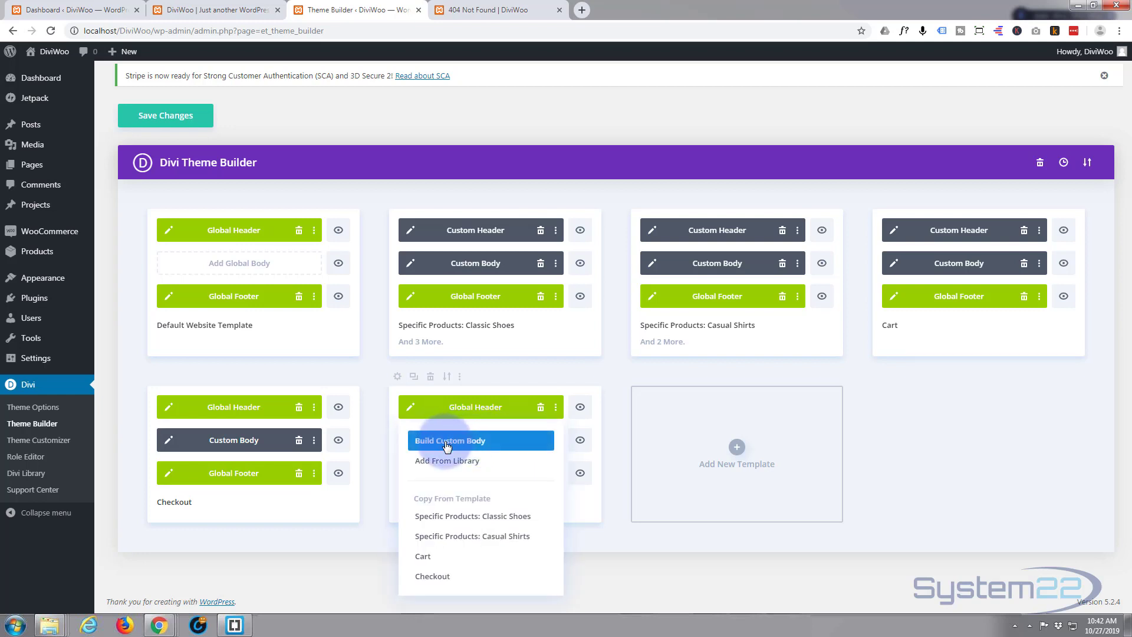
{"action": "left_click", "coordinate": [447, 444]}
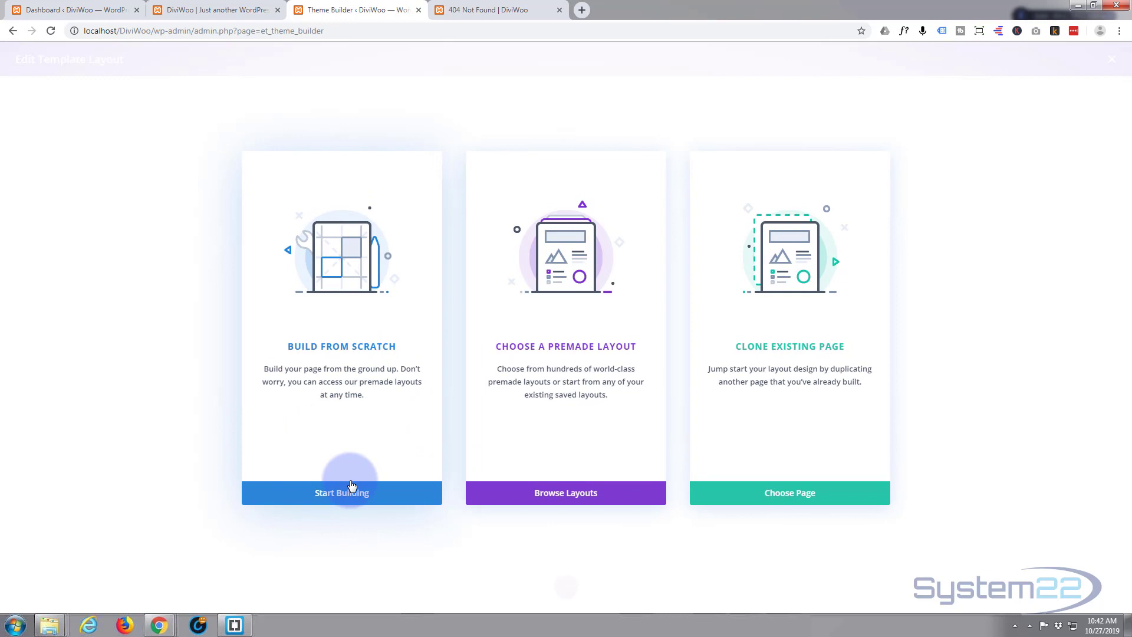
{"action": "left_click", "coordinate": [345, 501]}
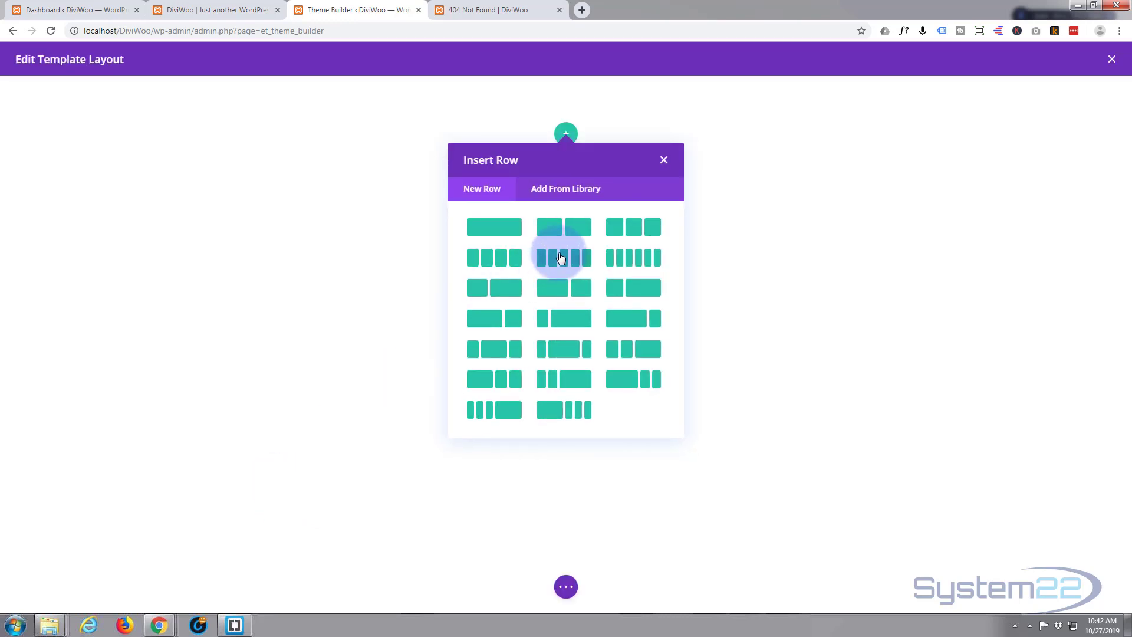
{"action": "left_click", "coordinate": [499, 229]}
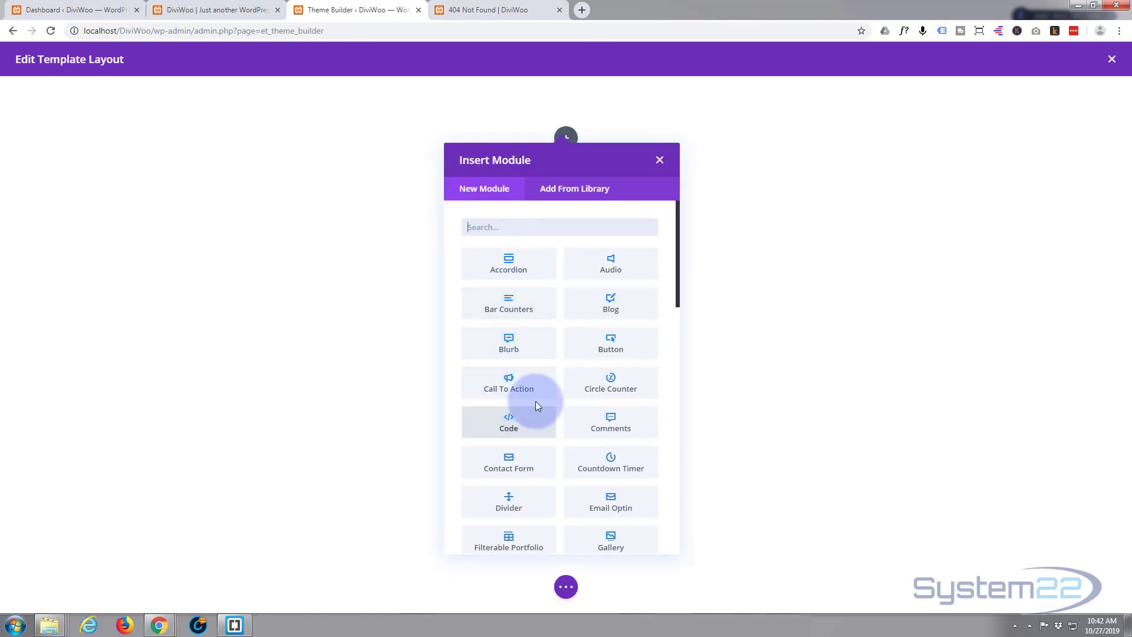
Step: Look through the available modules and insert an Image module into the new row
{"action": "scroll", "coordinate": [521, 324], "scroll_direction": "down", "scroll_amount": 4}
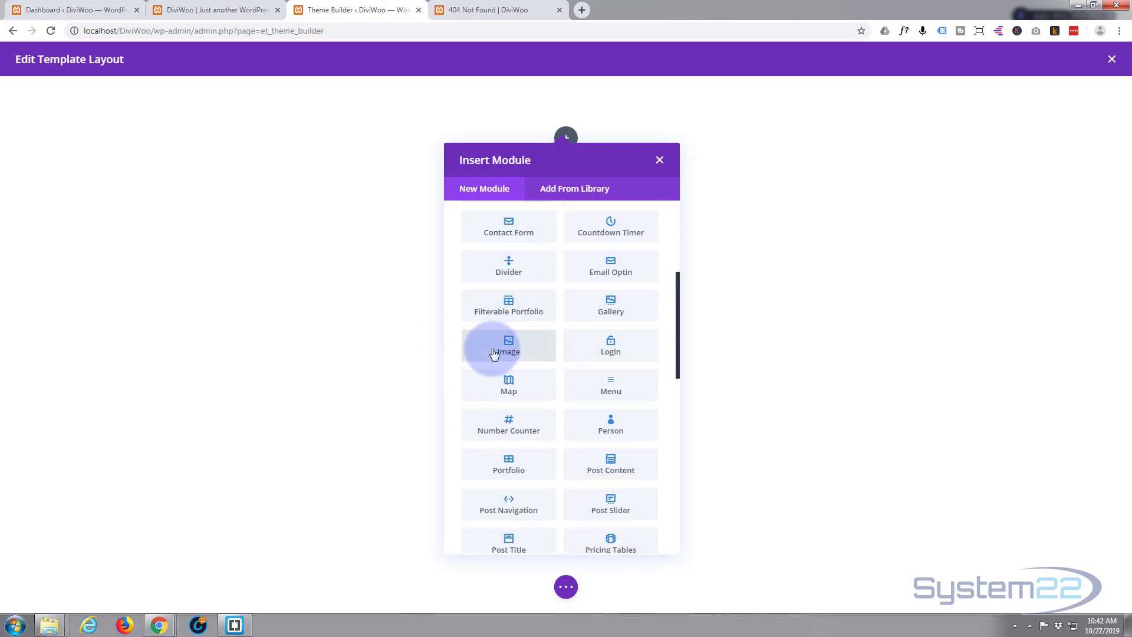
{"action": "scroll", "coordinate": [493, 354], "scroll_direction": "up", "scroll_amount": 5}
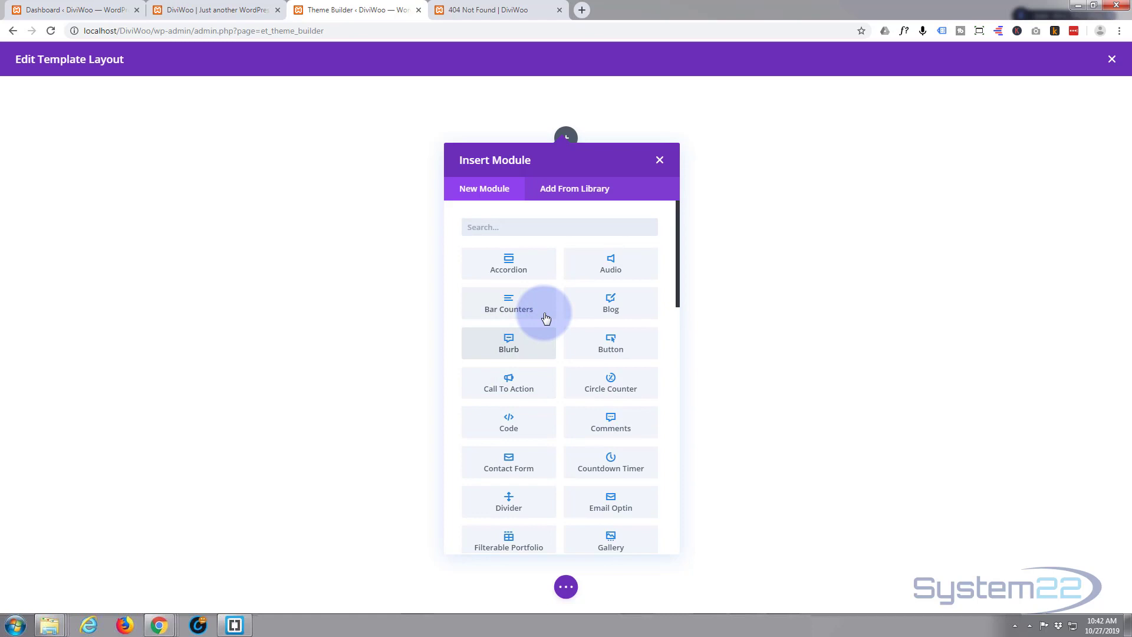
{"action": "scroll", "coordinate": [543, 316], "scroll_direction": "down", "scroll_amount": 1}
{"action": "scroll", "coordinate": [546, 324], "scroll_direction": "down", "scroll_amount": 12}
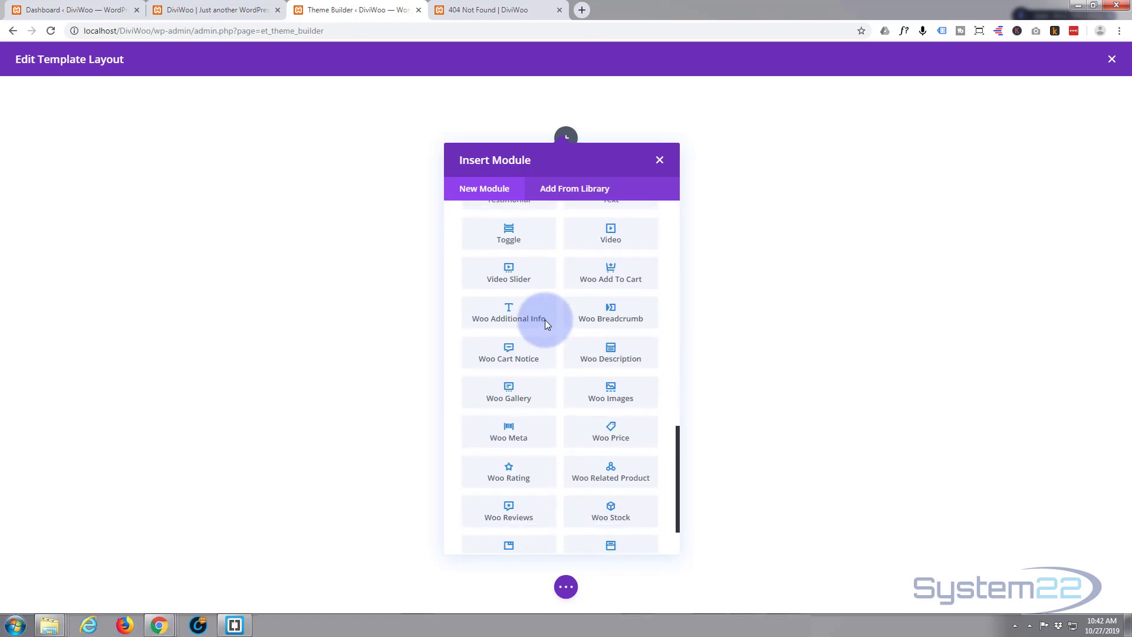
{"action": "scroll", "coordinate": [514, 421], "scroll_direction": "up", "scroll_amount": 6}
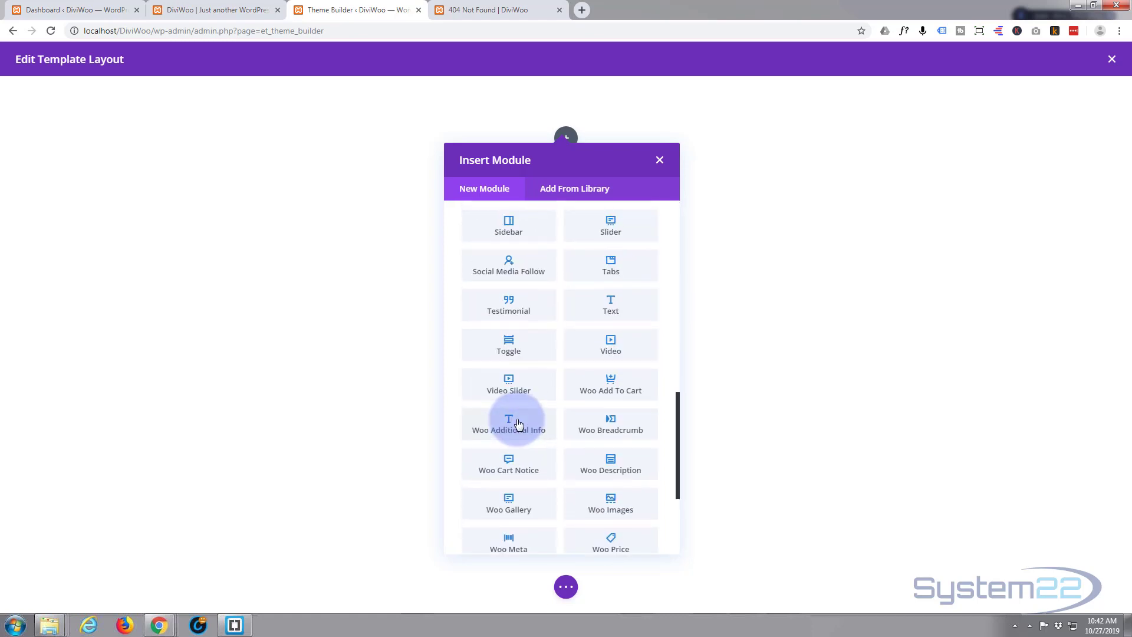
{"action": "scroll", "coordinate": [519, 423], "scroll_direction": "up", "scroll_amount": 7}
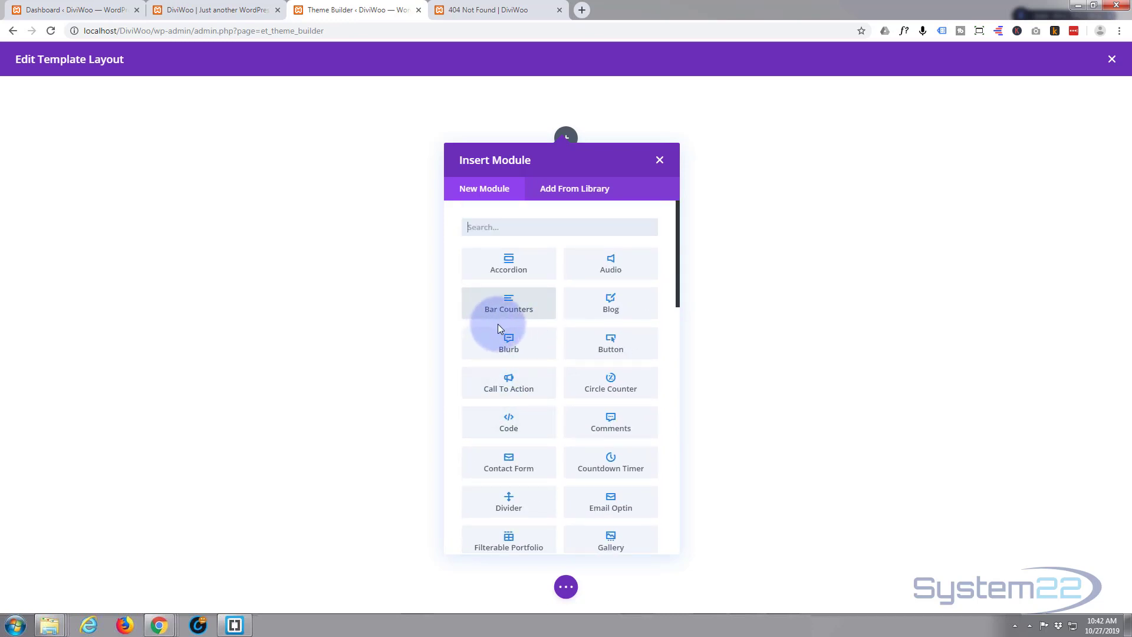
{"action": "scroll", "coordinate": [501, 330], "scroll_direction": "down", "scroll_amount": 1}
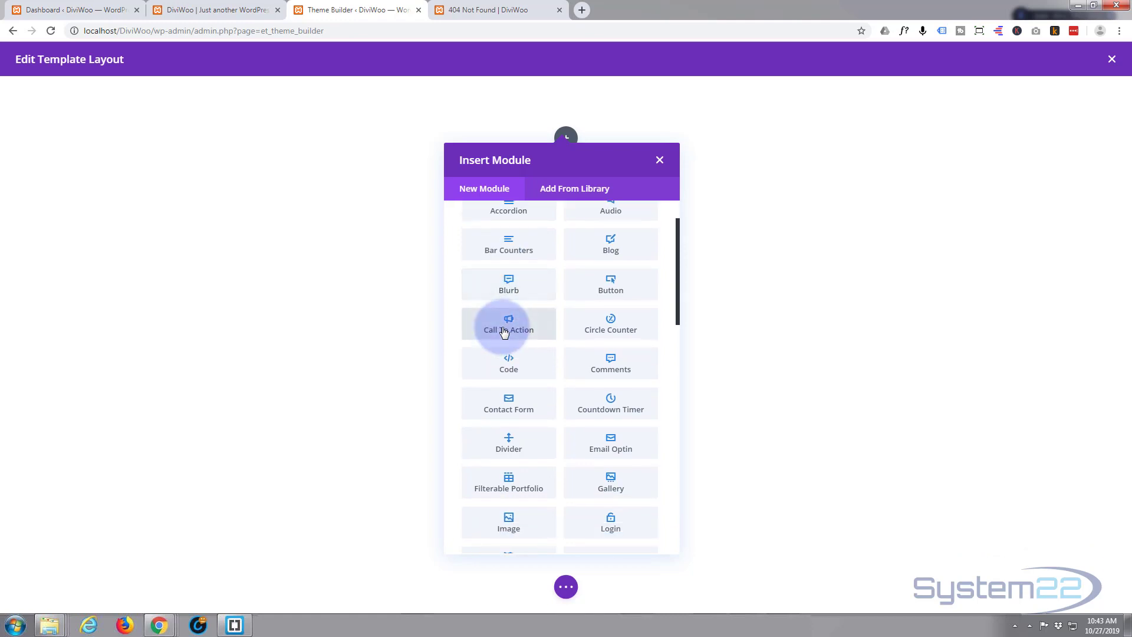
{"action": "scroll", "coordinate": [504, 333], "scroll_direction": "down", "scroll_amount": 3}
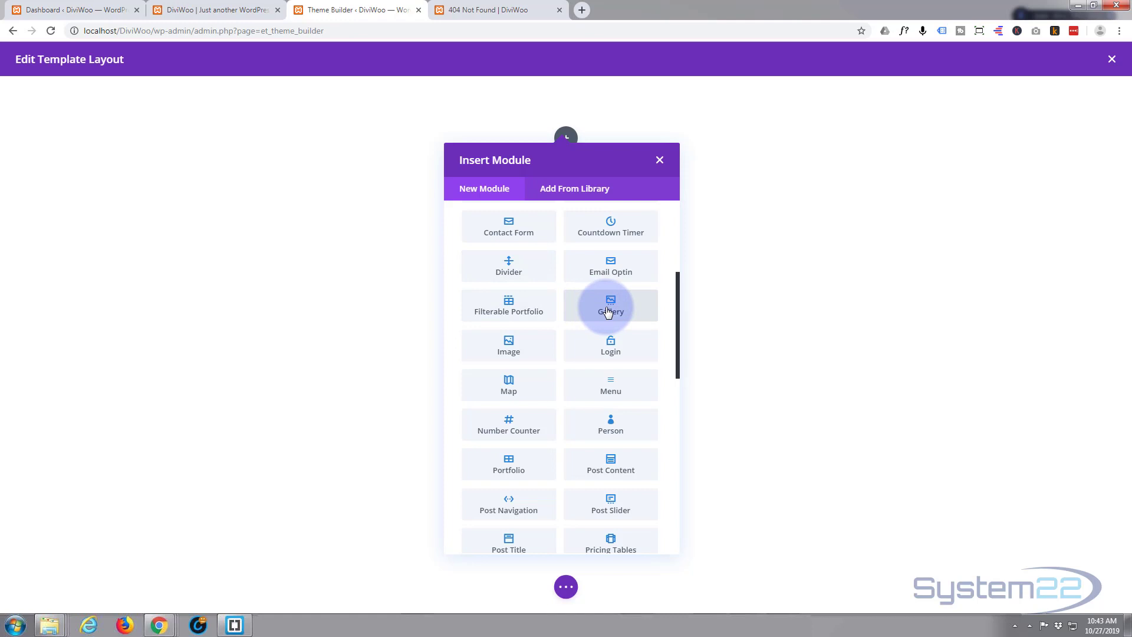
{"action": "left_click", "coordinate": [511, 350]}
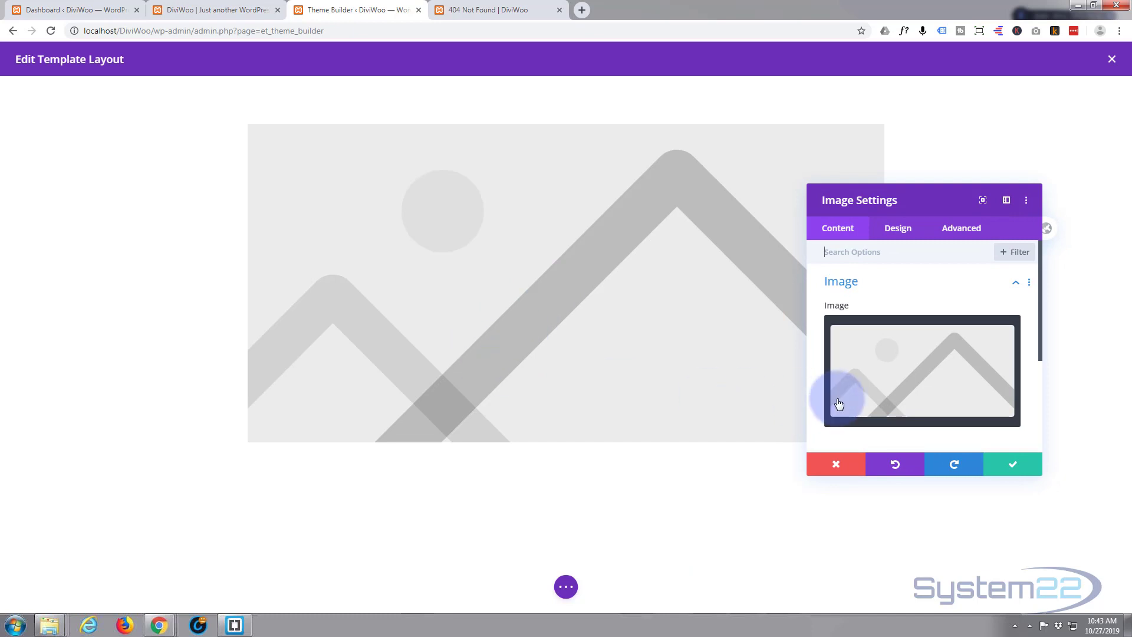
Step: Set the module's image to the purple DIVI SHOP logo, logo-p.png, from the media library
{"action": "left_click", "coordinate": [912, 393]}
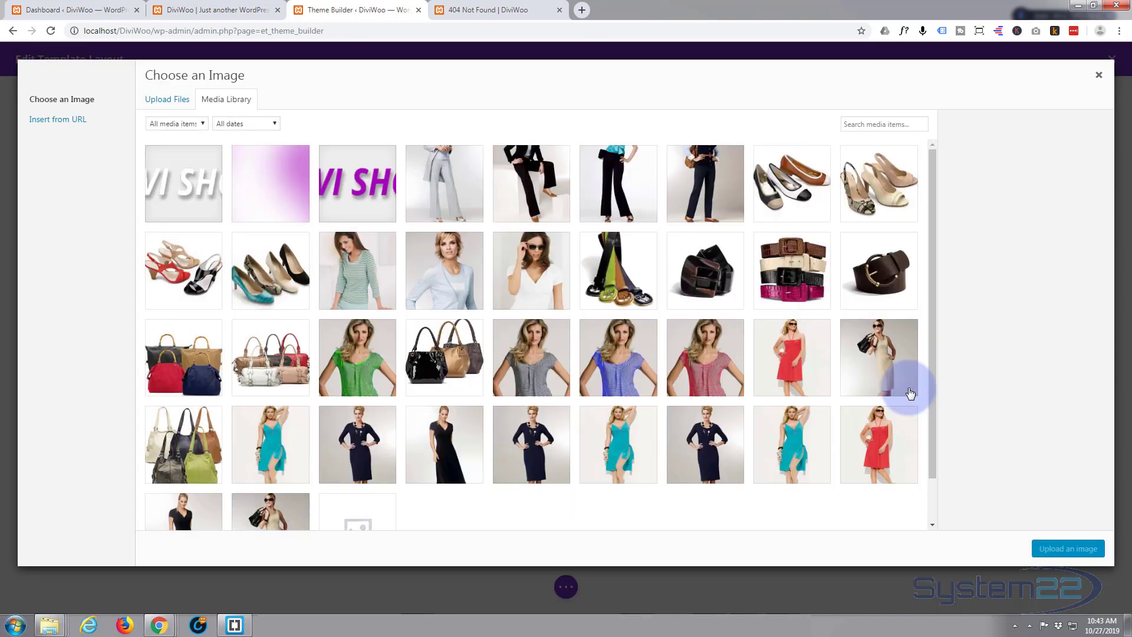
{"action": "left_click", "coordinate": [345, 192]}
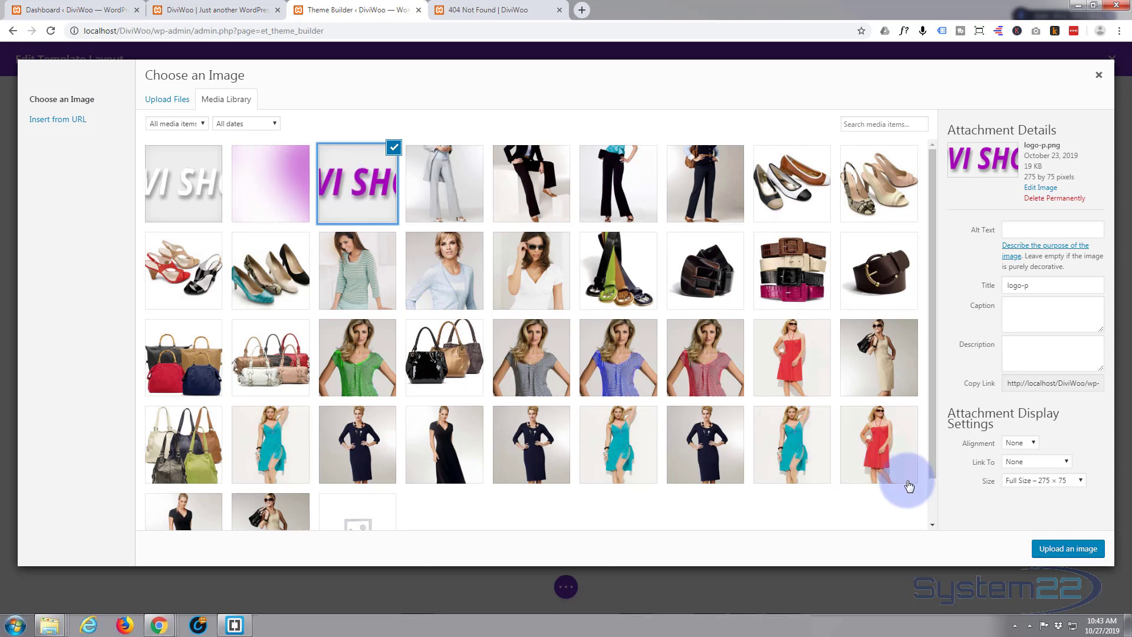
{"action": "left_click", "coordinate": [1087, 553]}
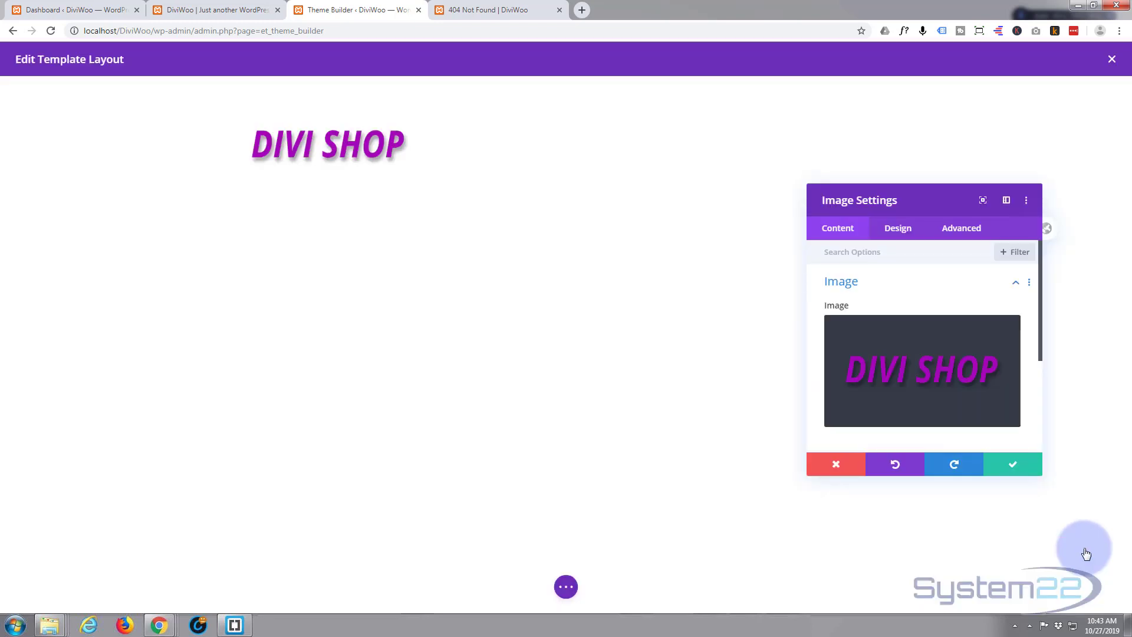
Step: Set the logo's image alignment to center and save the Image module settings
{"action": "left_click_drag", "start_coordinate": [918, 202], "coordinate": [725, 172]}
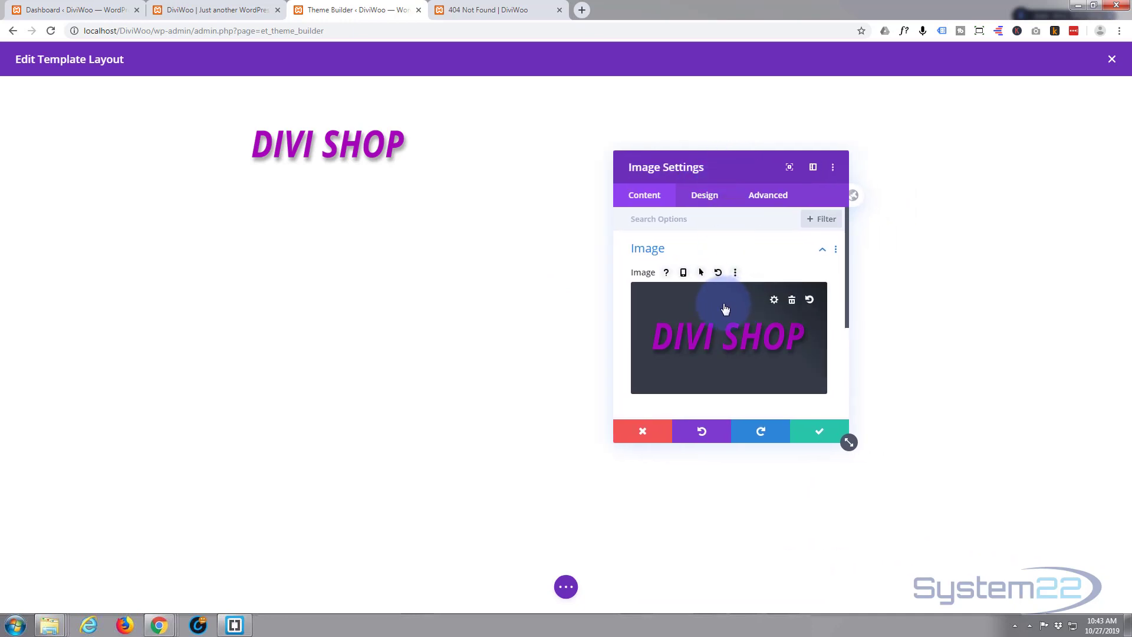
{"action": "left_click", "coordinate": [711, 203]}
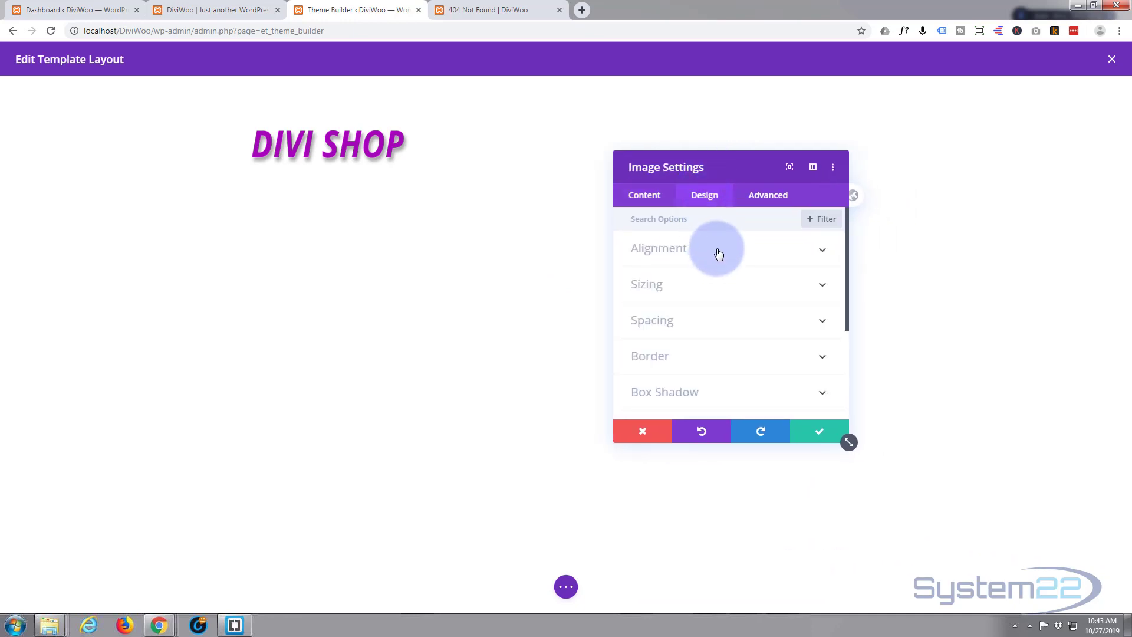
{"action": "left_click", "coordinate": [718, 253]}
{"action": "left_click", "coordinate": [730, 291]}
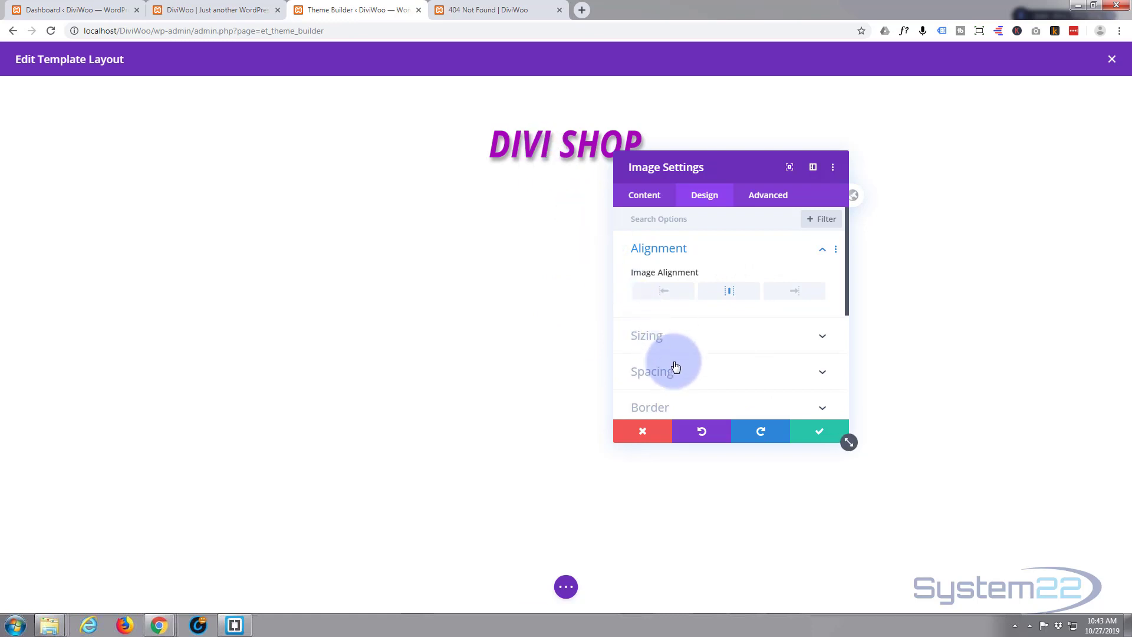
{"action": "scroll", "coordinate": [676, 367], "scroll_direction": "down", "scroll_amount": 3}
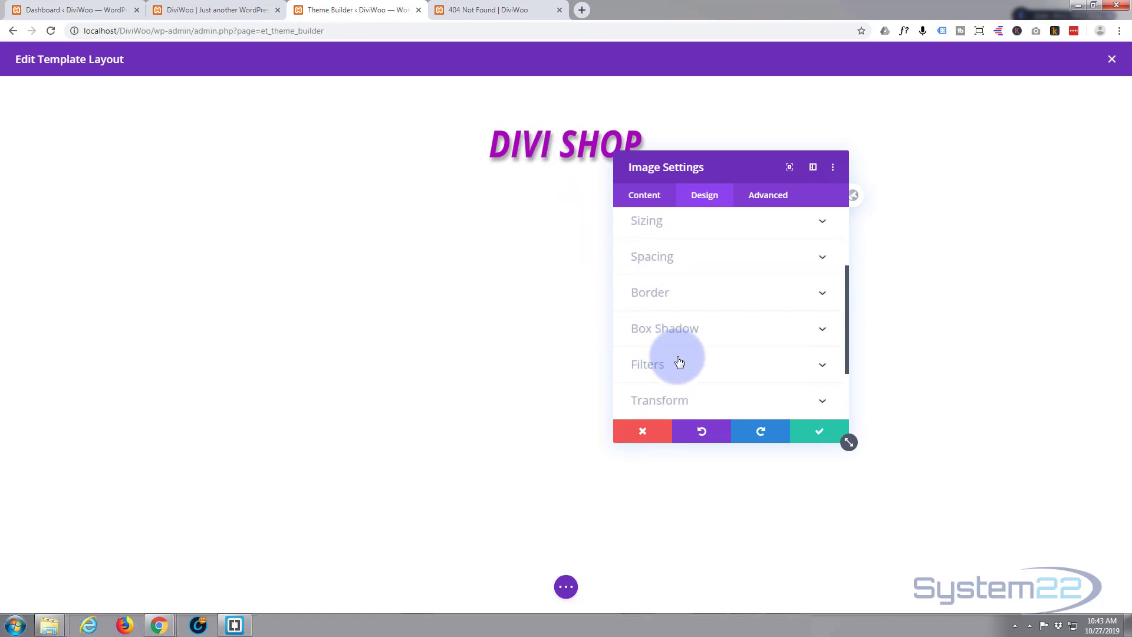
{"action": "left_click", "coordinate": [820, 432]}
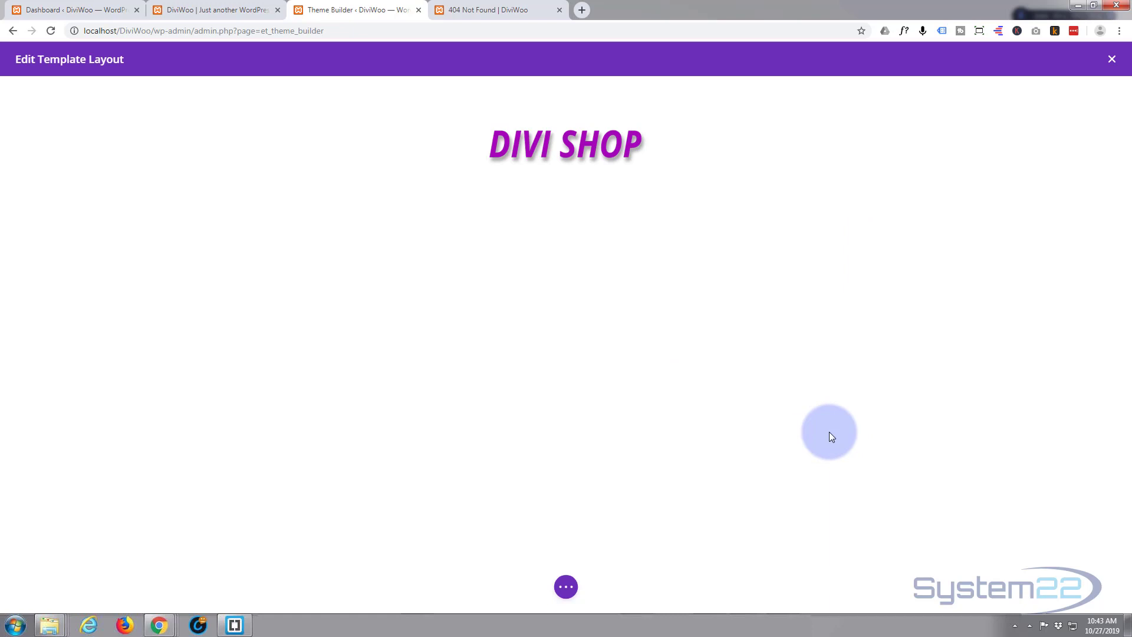
Step: Insert a Blurb module below the logo and set its title to "The page you are looking for was not found!"
{"action": "mouse_move", "coordinate": [508, 152]}
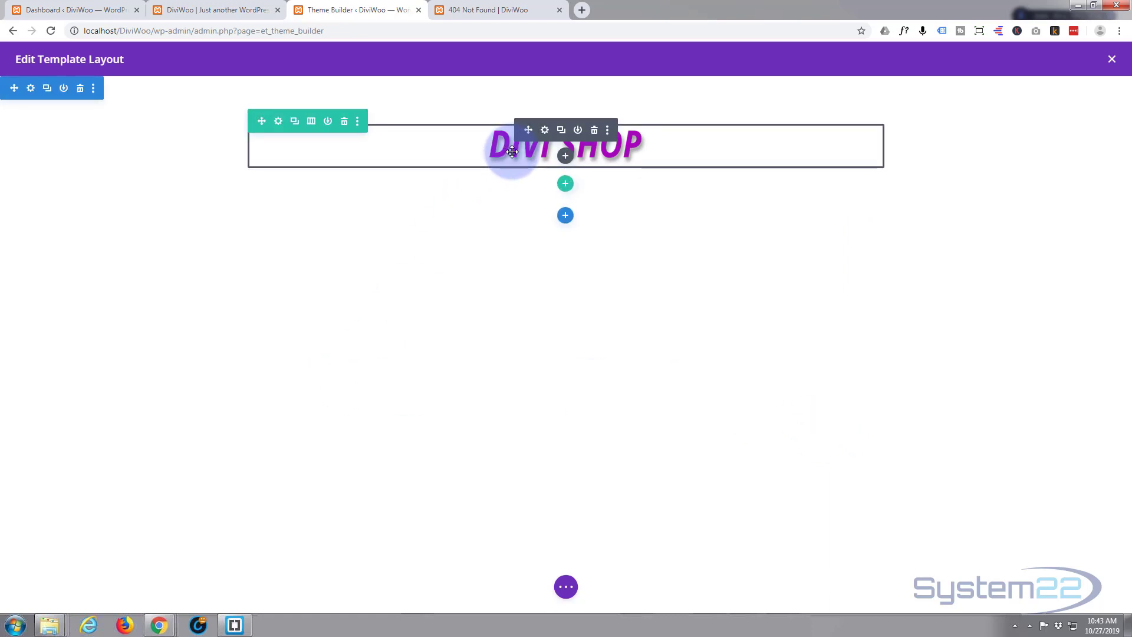
{"action": "left_click", "coordinate": [565, 156]}
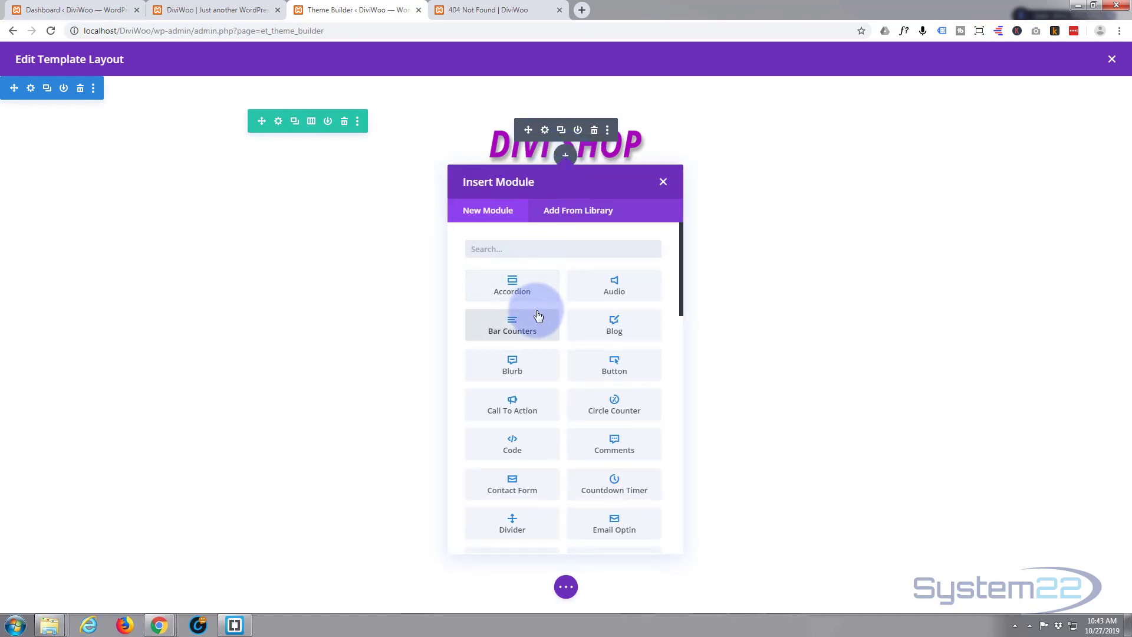
{"action": "left_click", "coordinate": [513, 369]}
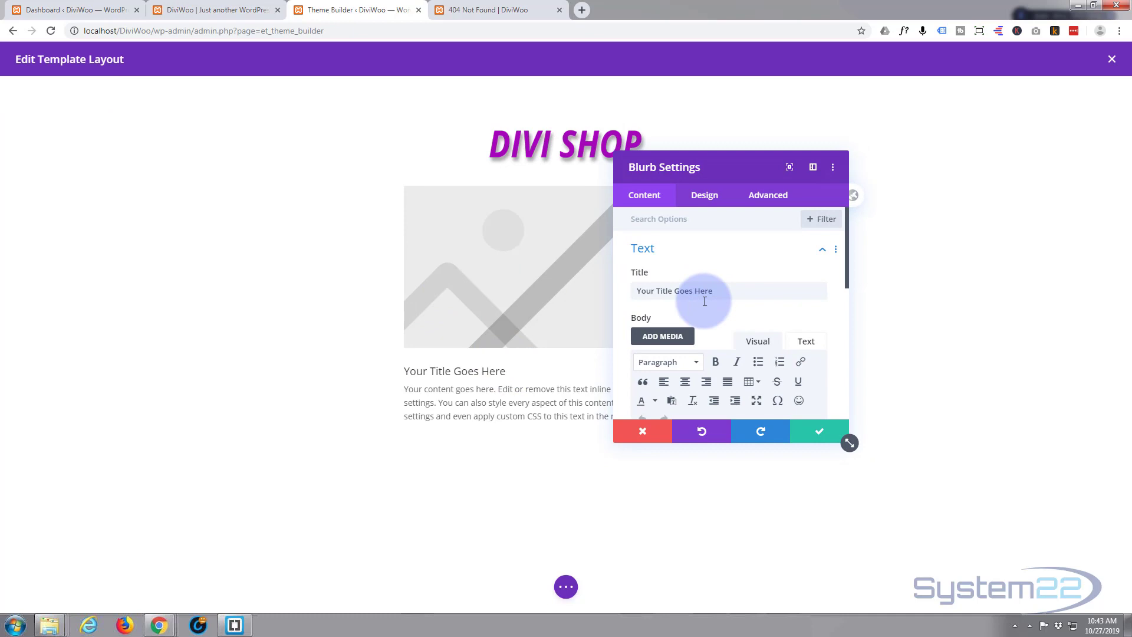
{"action": "left_click_drag", "start_coordinate": [711, 291], "coordinate": [598, 287]}
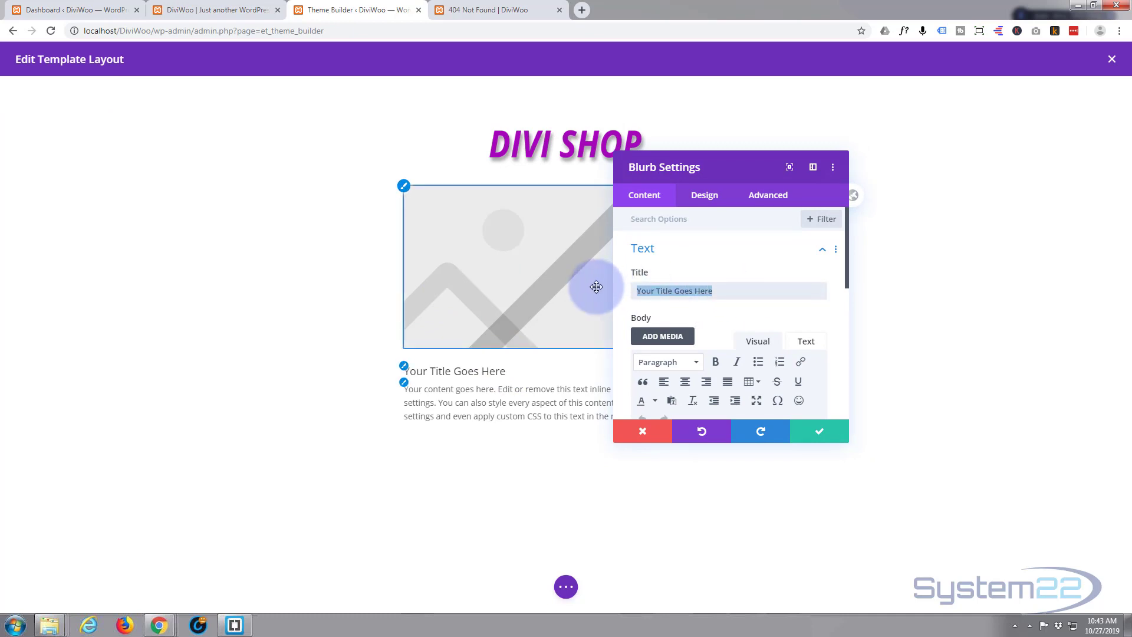
{"action": "type", "text": "The page you"}
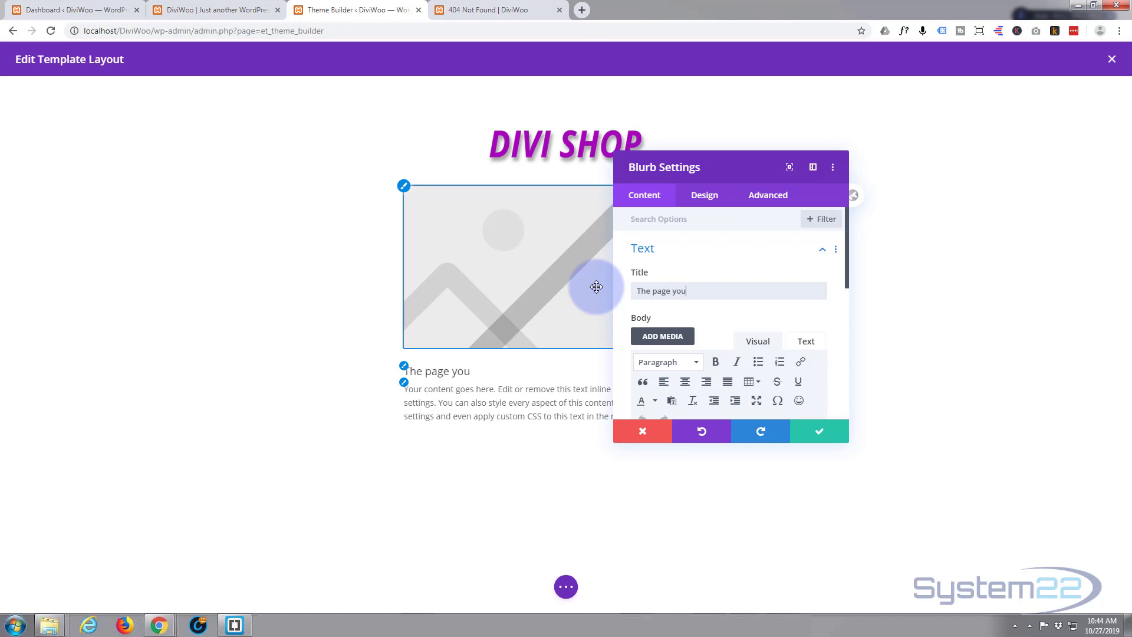
{"action": "type", "text": " are looking for was not found!"}
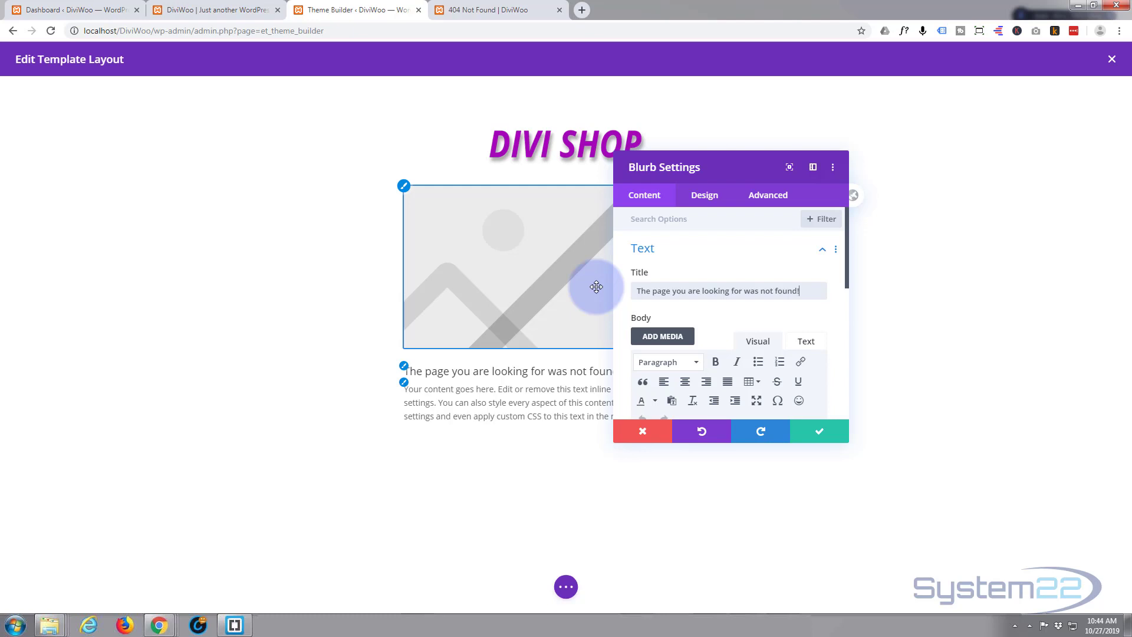
Step: Replace the blurb's body text with "Please try another link, or click on the button below to return to the home page."
{"action": "scroll", "coordinate": [714, 304], "scroll_direction": "down", "scroll_amount": 3}
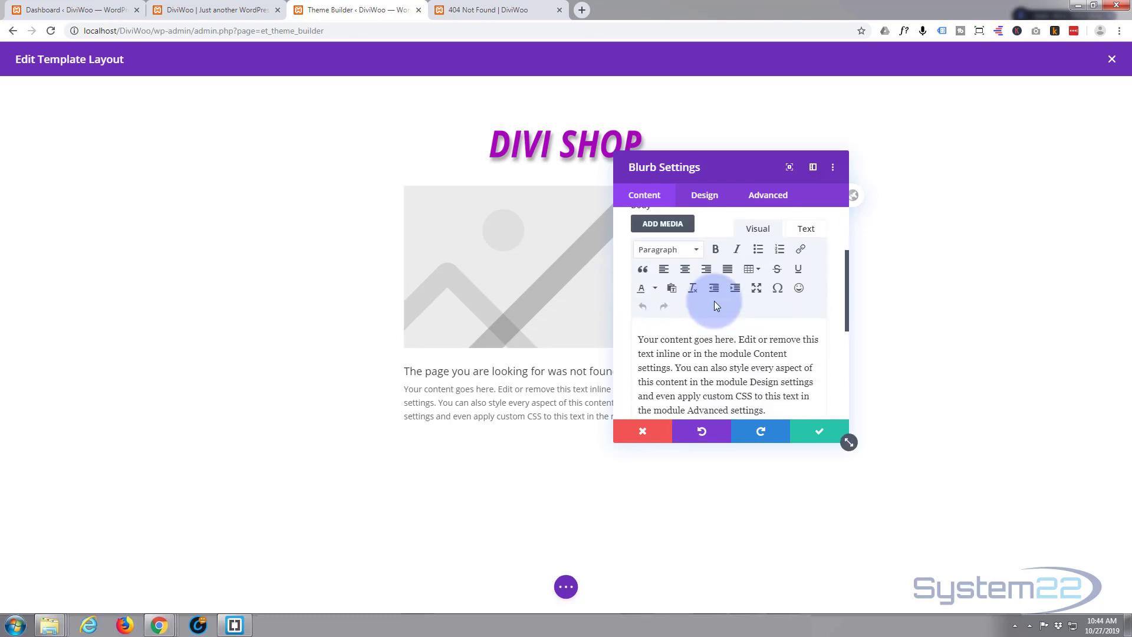
{"action": "left_click_drag", "start_coordinate": [643, 272], "coordinate": [788, 358]}
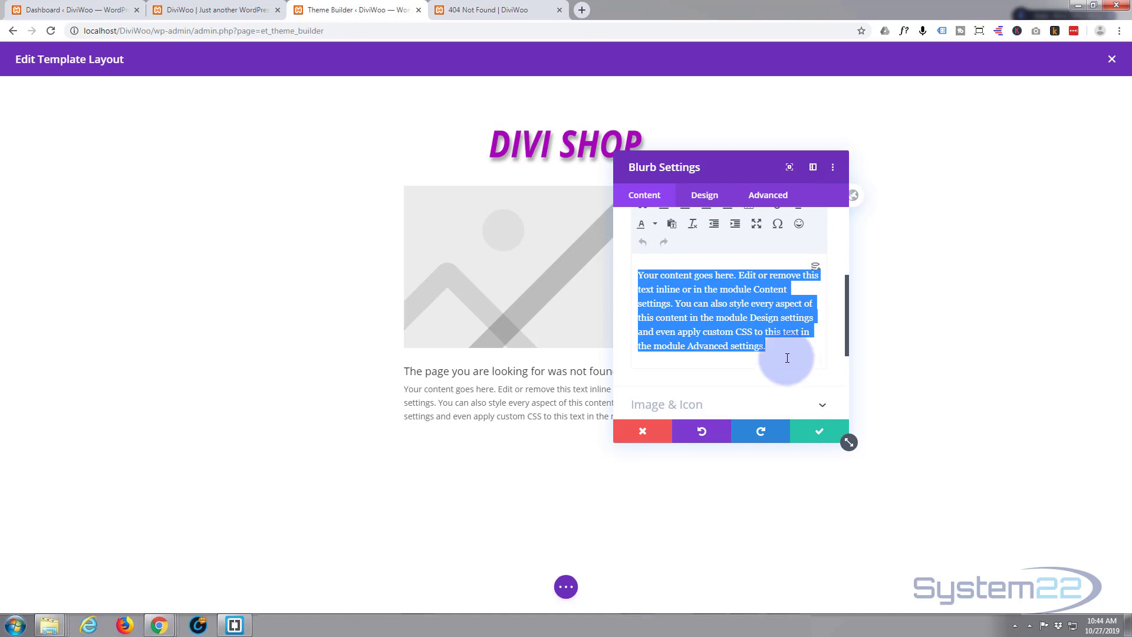
{"action": "type", "text": "Please try another link, or click on t"}
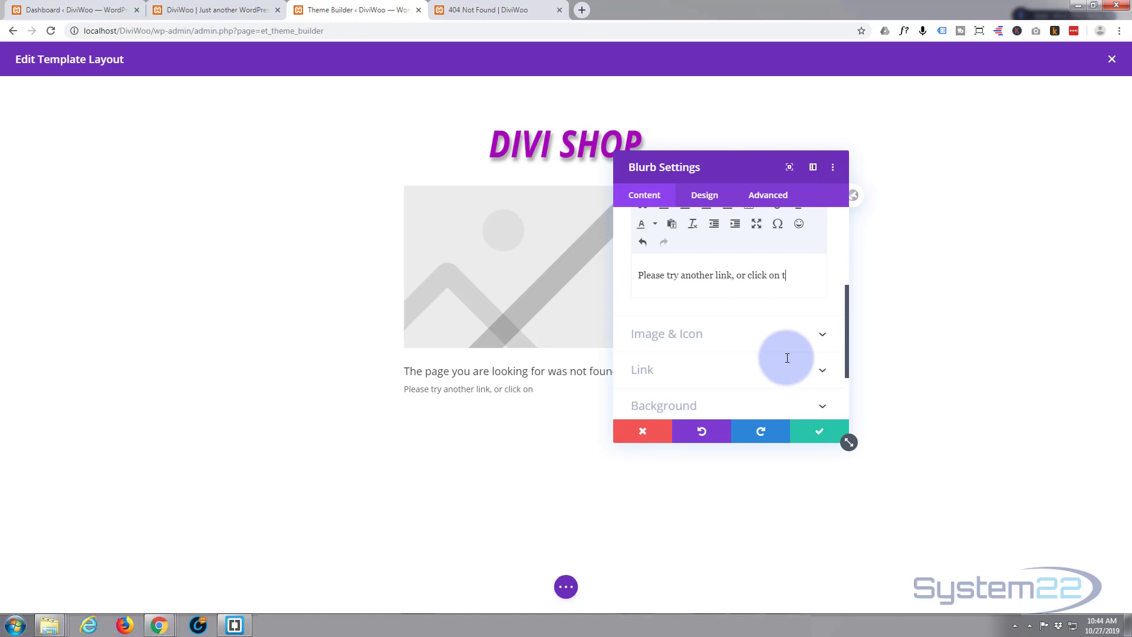
{"action": "type", "text": "n"}
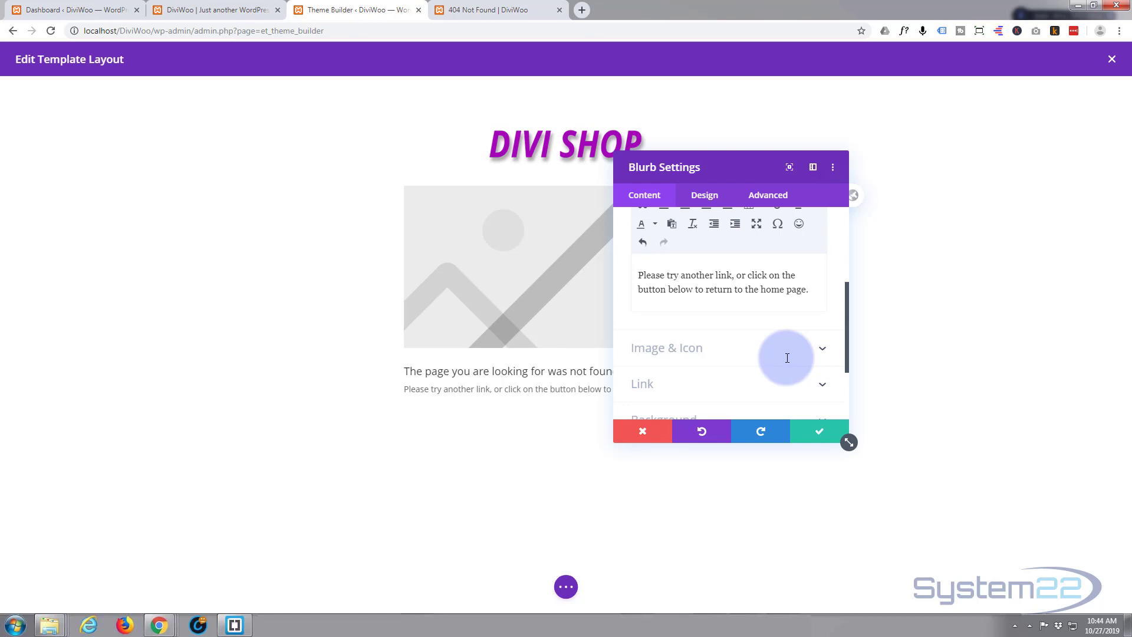
Step: Enable the icon option for the blurb in place of its image and choose the circled question mark icon
{"action": "left_click_drag", "start_coordinate": [743, 168], "coordinate": [936, 149]}
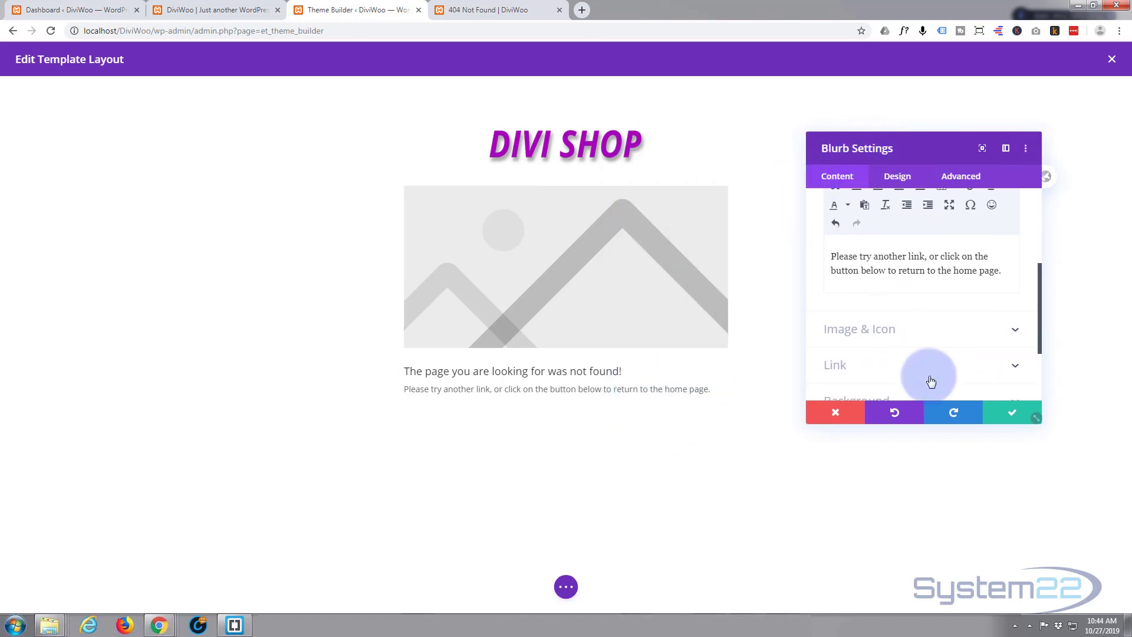
{"action": "scroll", "coordinate": [897, 265], "scroll_direction": "up", "scroll_amount": 4}
{"action": "scroll", "coordinate": [903, 266], "scroll_direction": "down", "scroll_amount": 4}
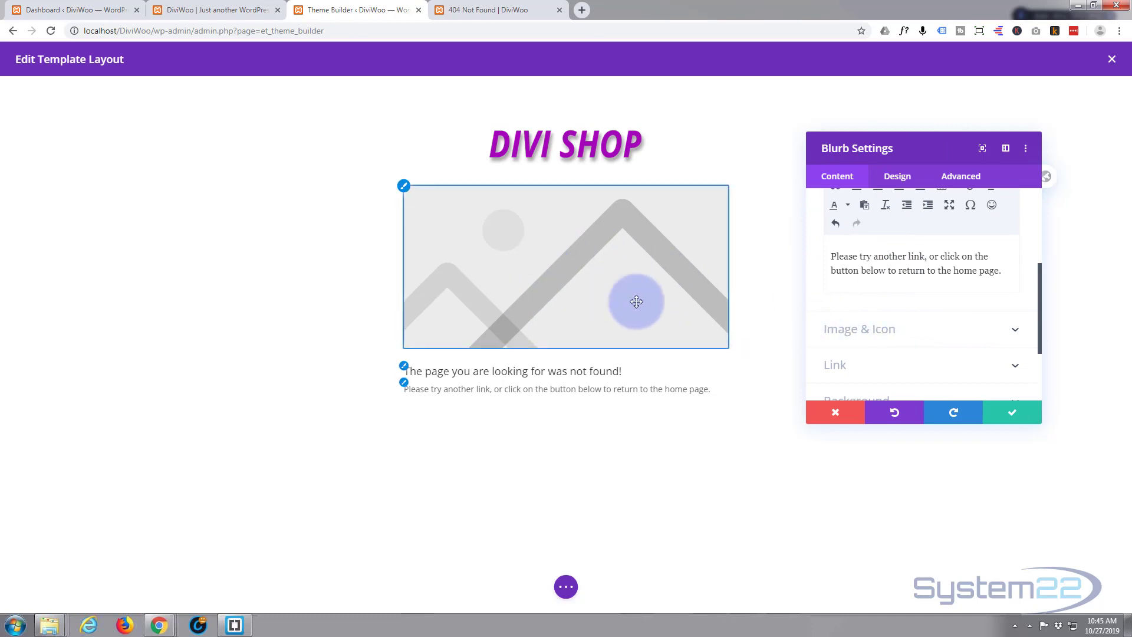
{"action": "left_click", "coordinate": [928, 330]}
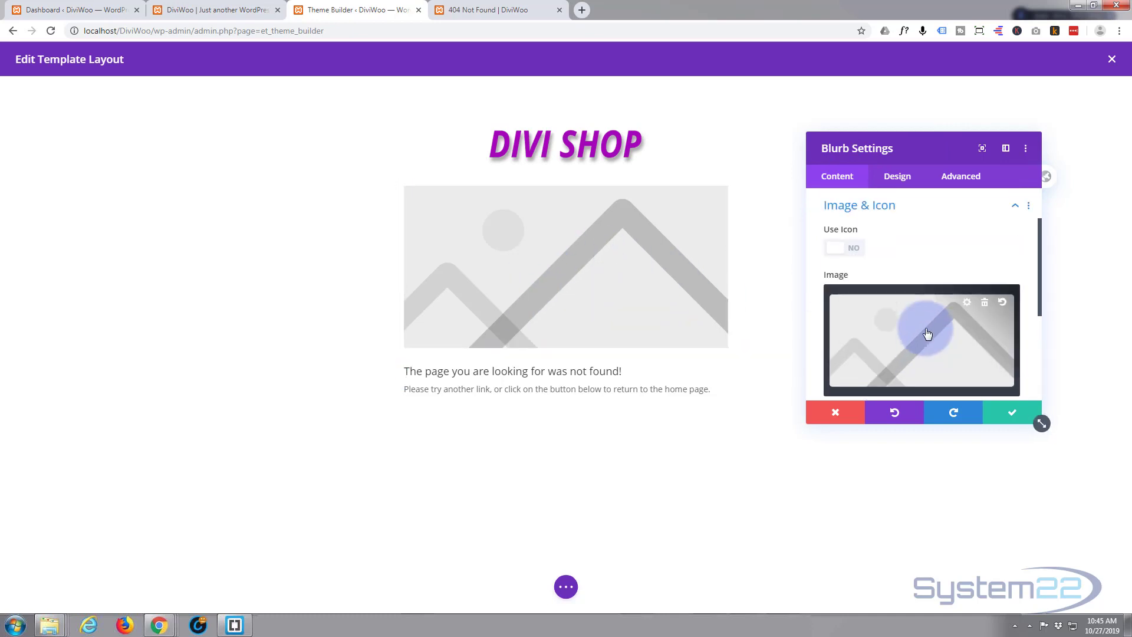
{"action": "left_click", "coordinate": [842, 254]}
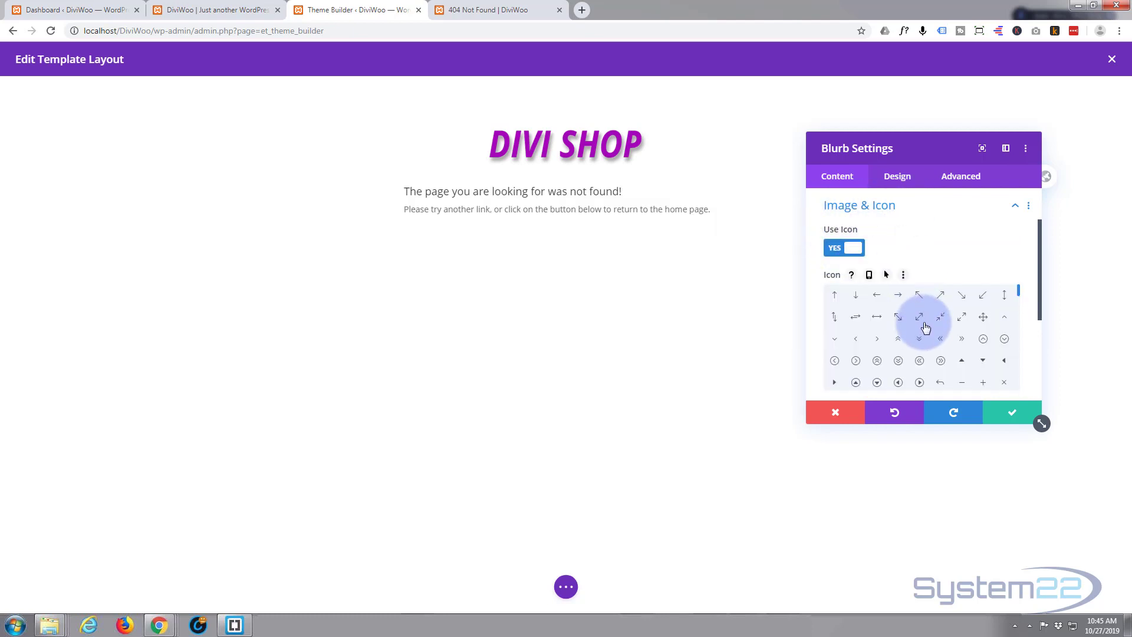
{"action": "scroll", "coordinate": [927, 326], "scroll_direction": "down", "scroll_amount": 1}
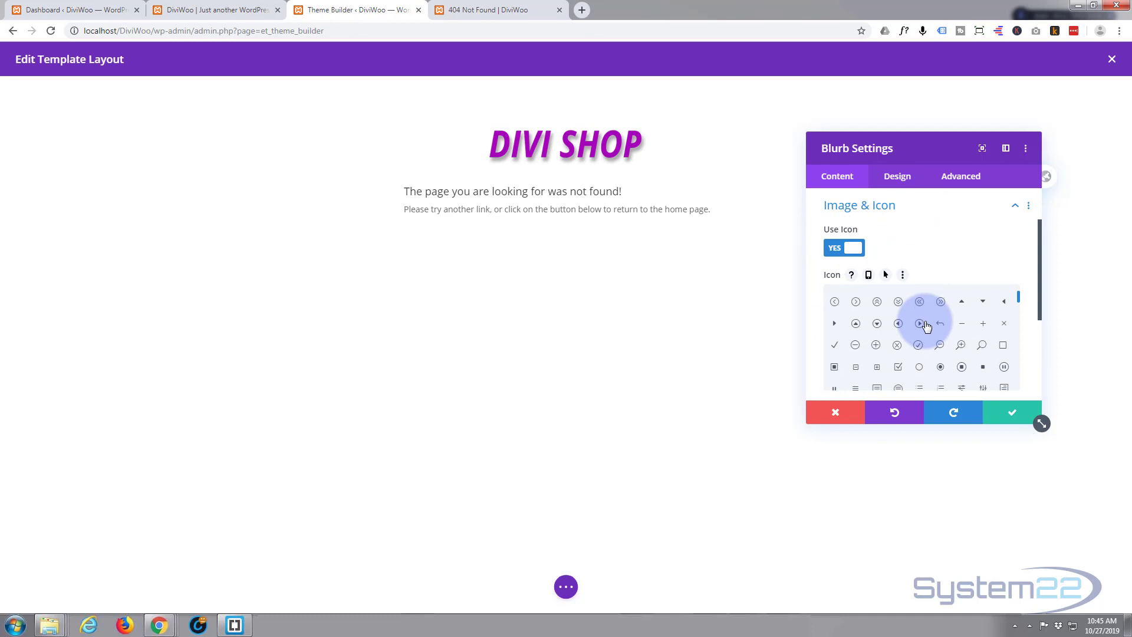
{"action": "scroll", "coordinate": [927, 326], "scroll_direction": "down", "scroll_amount": 3}
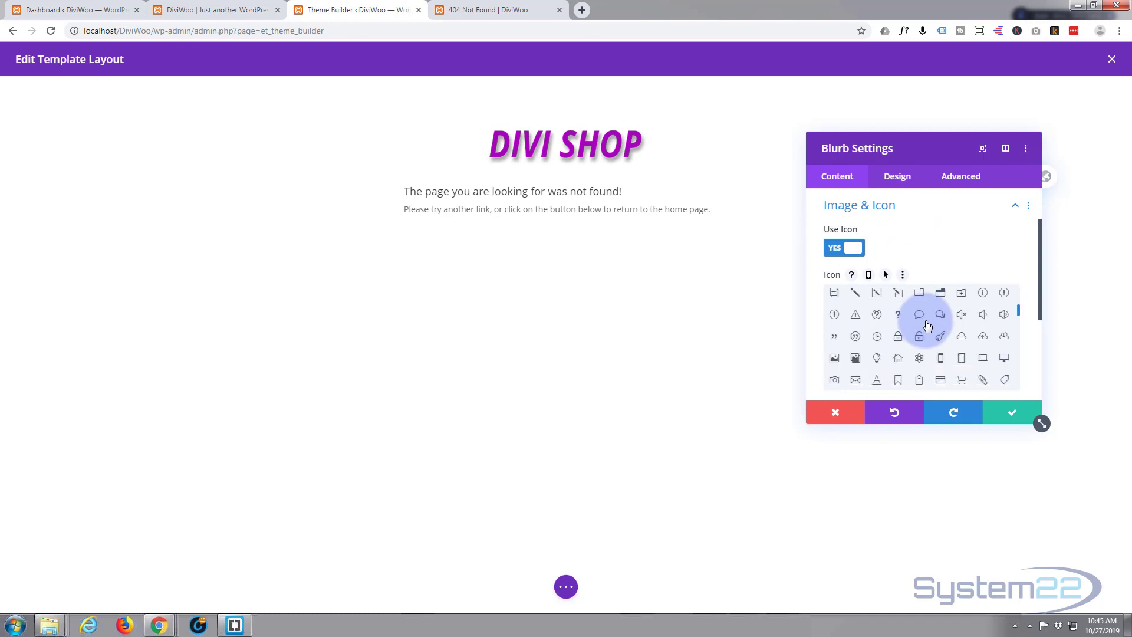
{"action": "scroll", "coordinate": [927, 326], "scroll_direction": "down", "scroll_amount": 5}
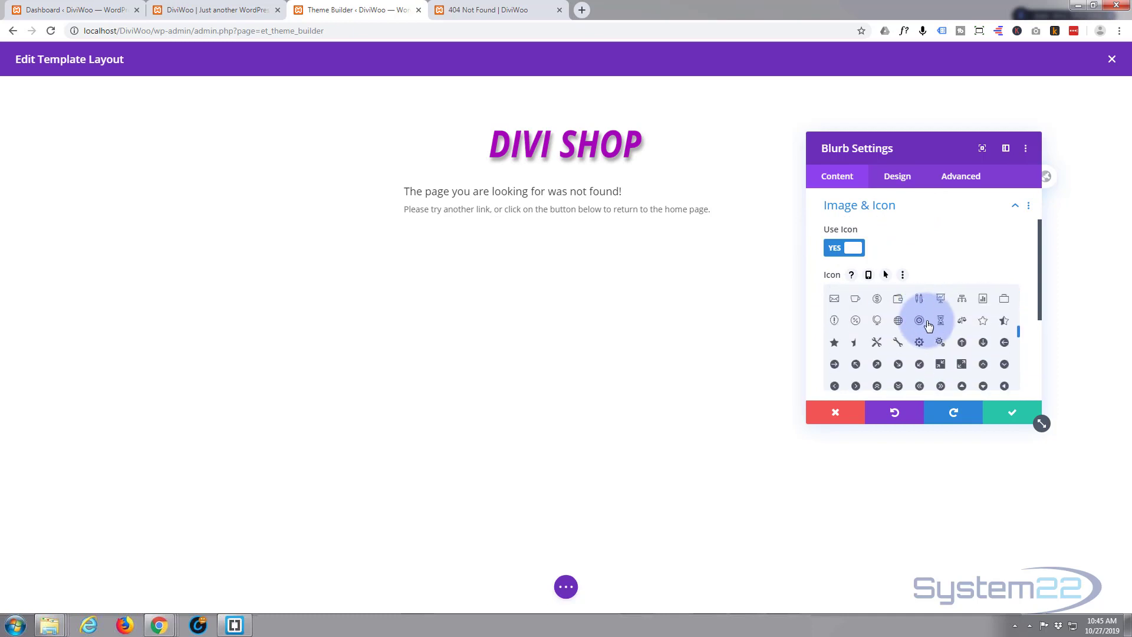
{"action": "scroll", "coordinate": [929, 326], "scroll_direction": "up", "scroll_amount": 3}
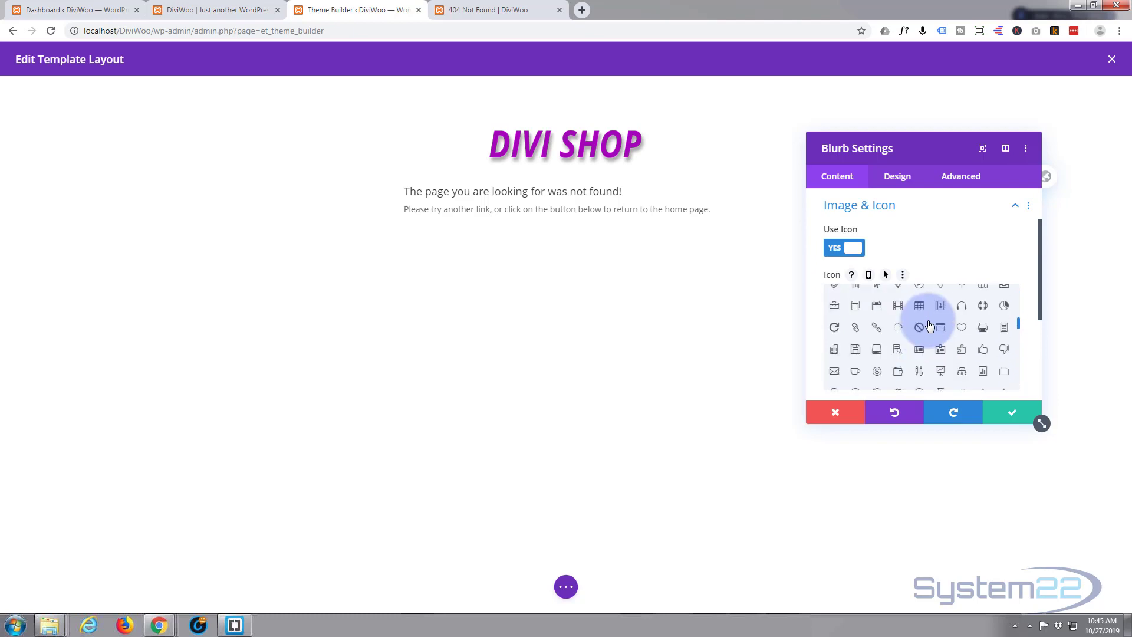
{"action": "scroll", "coordinate": [930, 327], "scroll_direction": "up", "scroll_amount": 2}
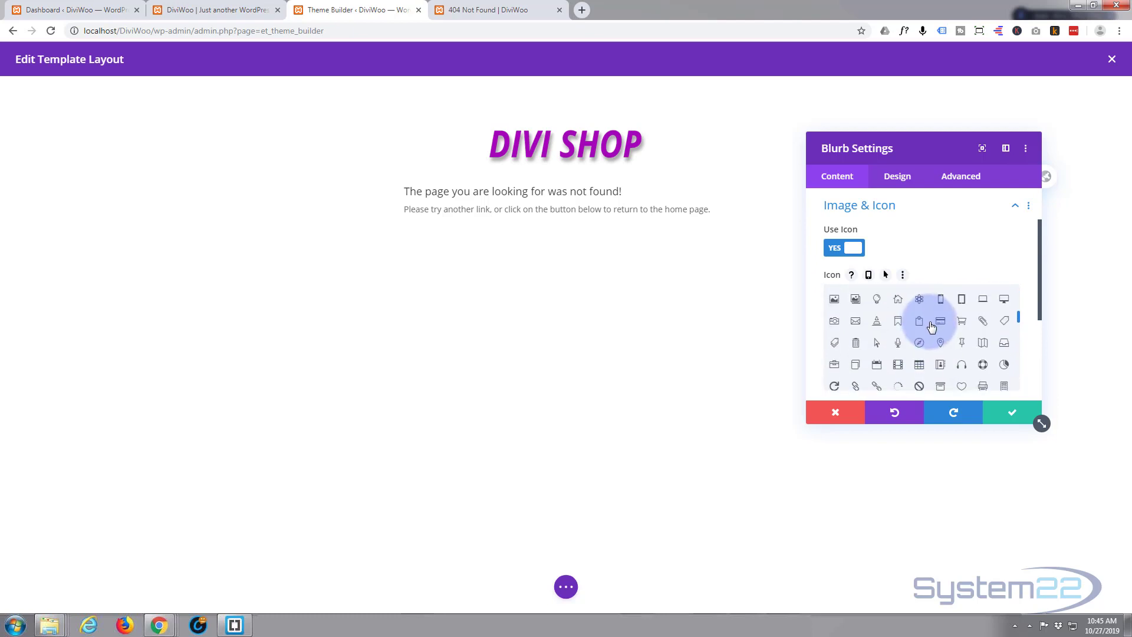
{"action": "scroll", "coordinate": [921, 322], "scroll_direction": "up", "scroll_amount": 2}
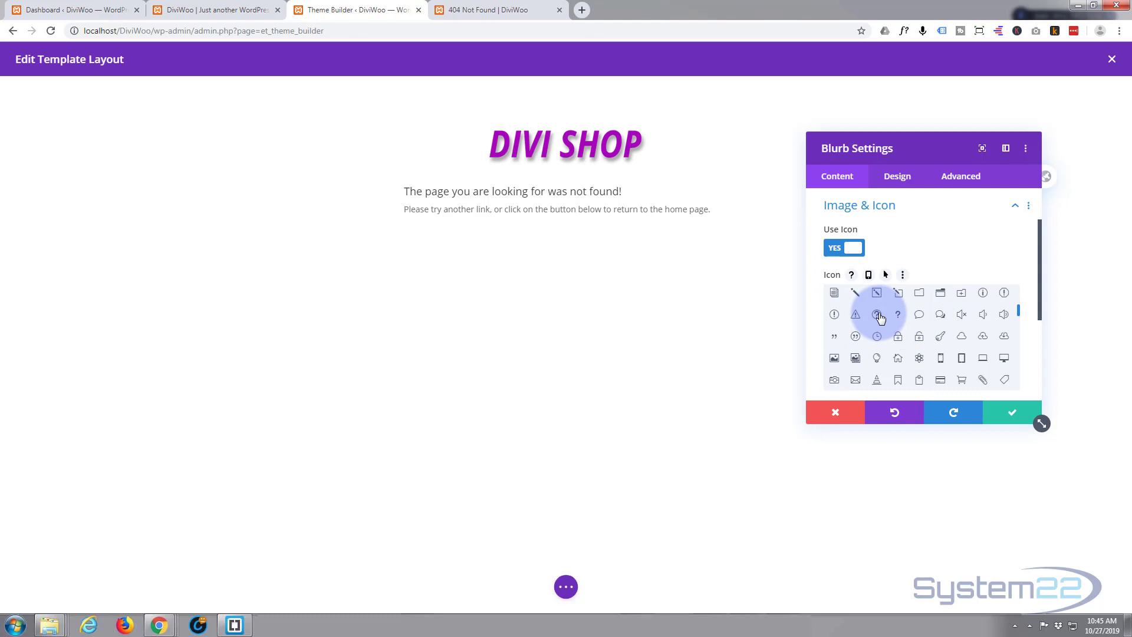
{"action": "left_click", "coordinate": [877, 316]}
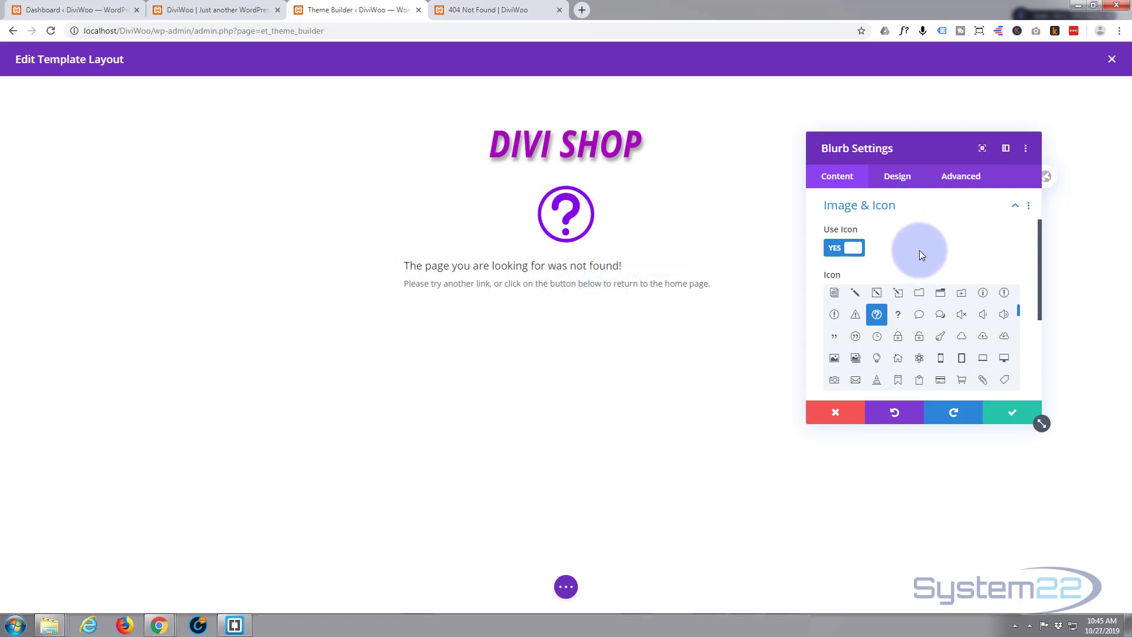
{"action": "left_click", "coordinate": [903, 177]}
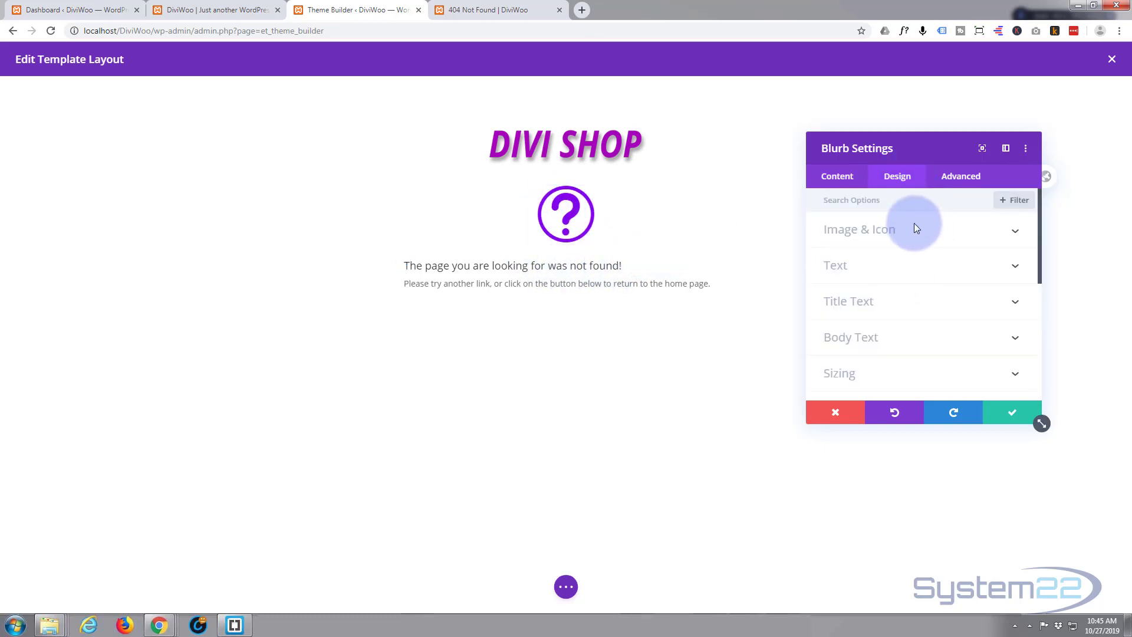
{"action": "left_click", "coordinate": [929, 232]}
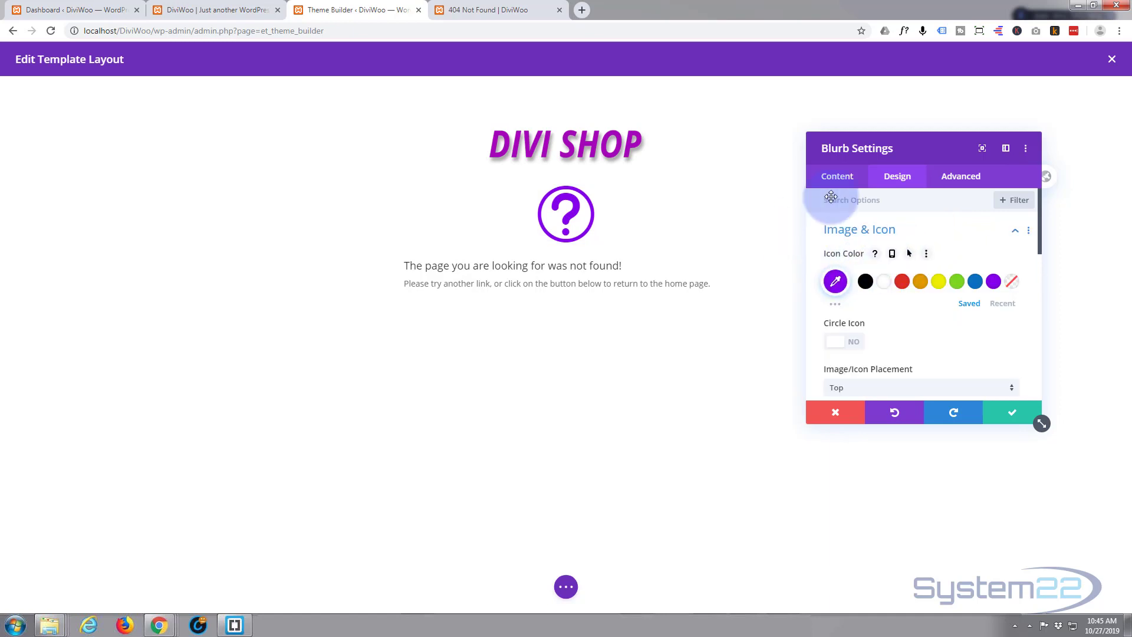
{"action": "left_click", "coordinate": [837, 178]}
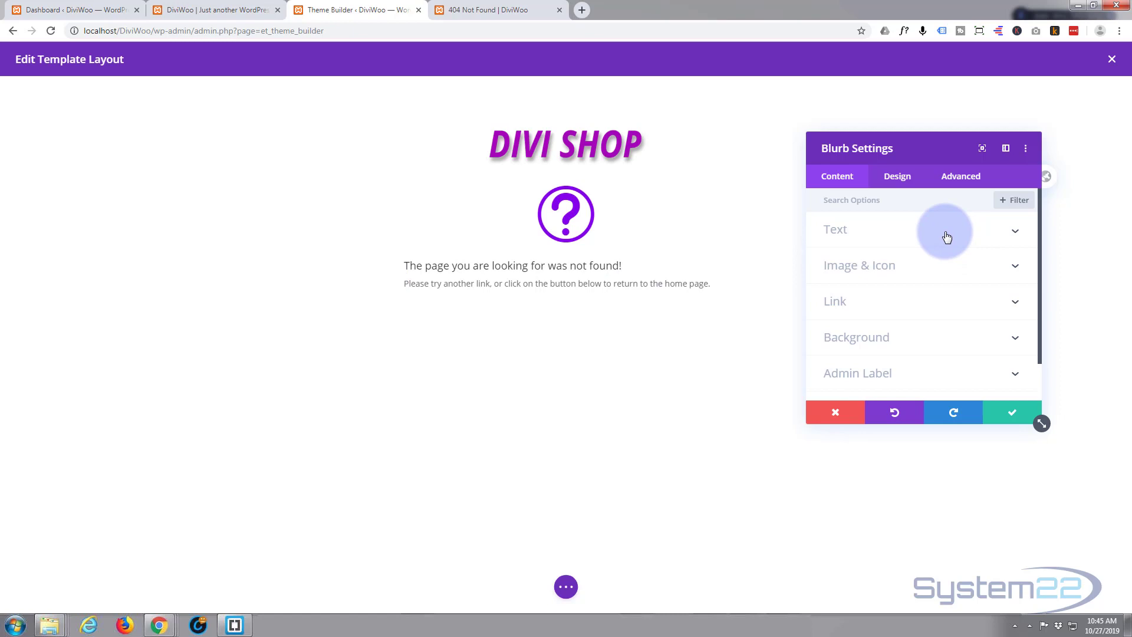
{"action": "left_click", "coordinate": [947, 237]}
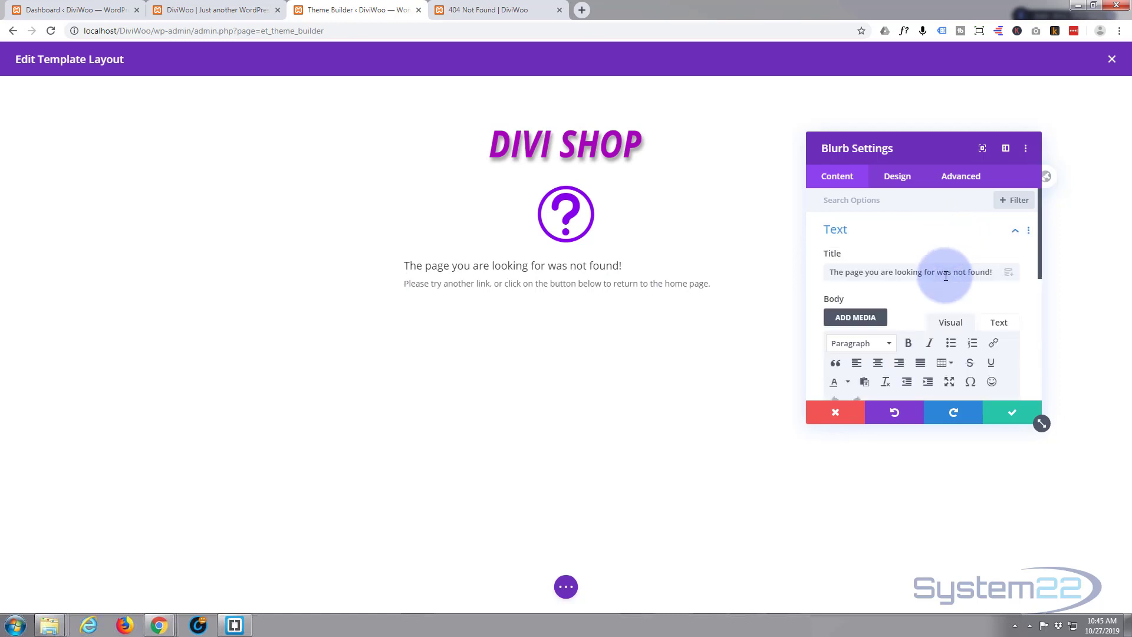
{"action": "scroll", "coordinate": [947, 280], "scroll_direction": "down", "scroll_amount": 2}
{"action": "scroll", "coordinate": [945, 278], "scroll_direction": "down", "scroll_amount": 1}
{"action": "scroll", "coordinate": [945, 274], "scroll_direction": "up", "scroll_amount": 1}
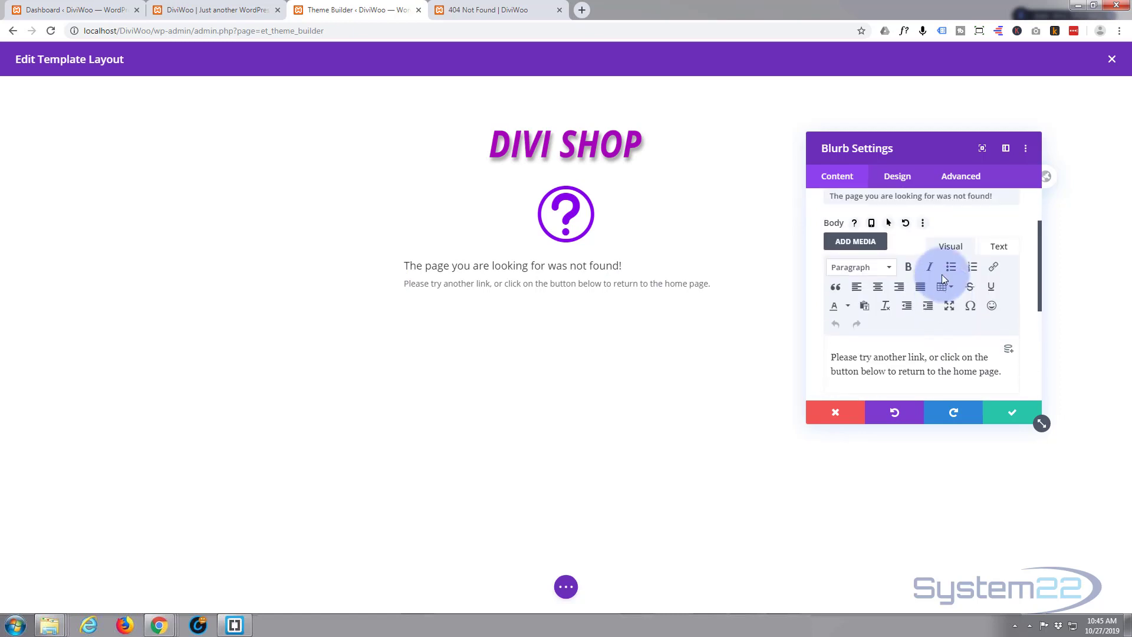
Step: Set the blurb's overall text alignment to center in its design settings
{"action": "left_click", "coordinate": [902, 178]}
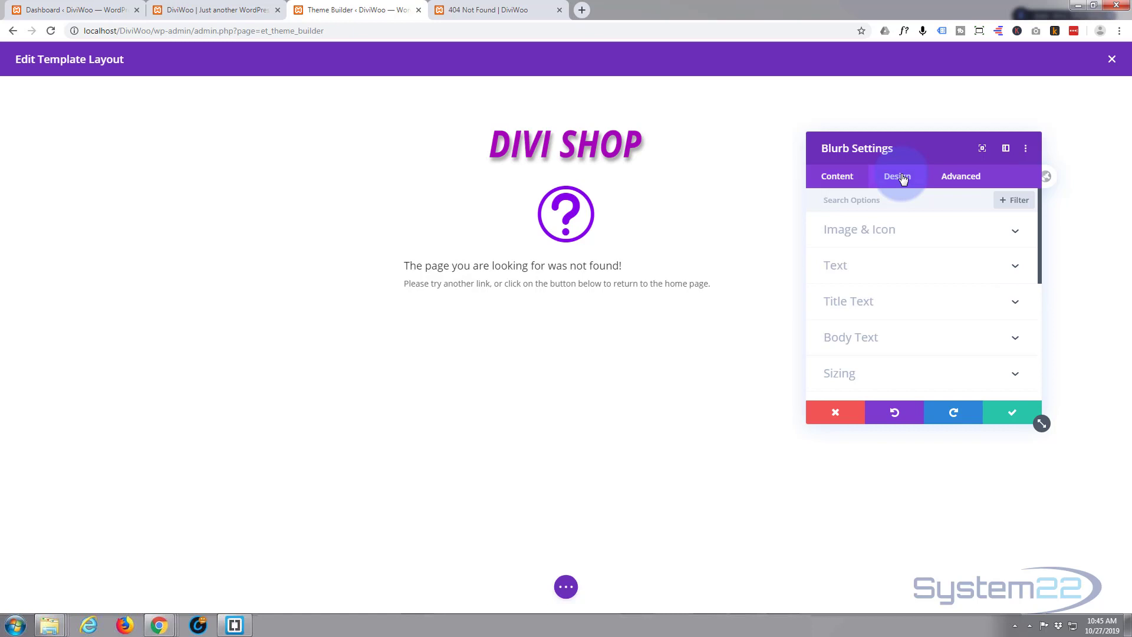
{"action": "left_click", "coordinate": [910, 269]}
{"action": "left_click", "coordinate": [900, 255]}
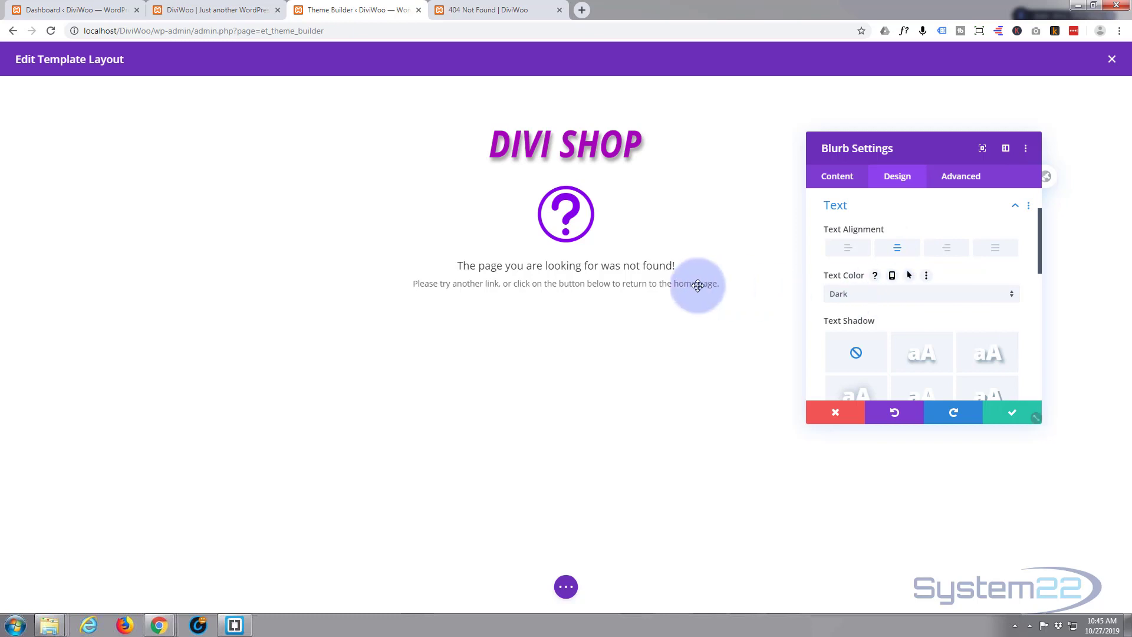
Step: Set the blurb's title text color to the saved purple and its title font weight to Bold
{"action": "scroll", "coordinate": [913, 329], "scroll_direction": "down", "scroll_amount": 1}
{"action": "scroll", "coordinate": [913, 329], "scroll_direction": "down", "scroll_amount": 2}
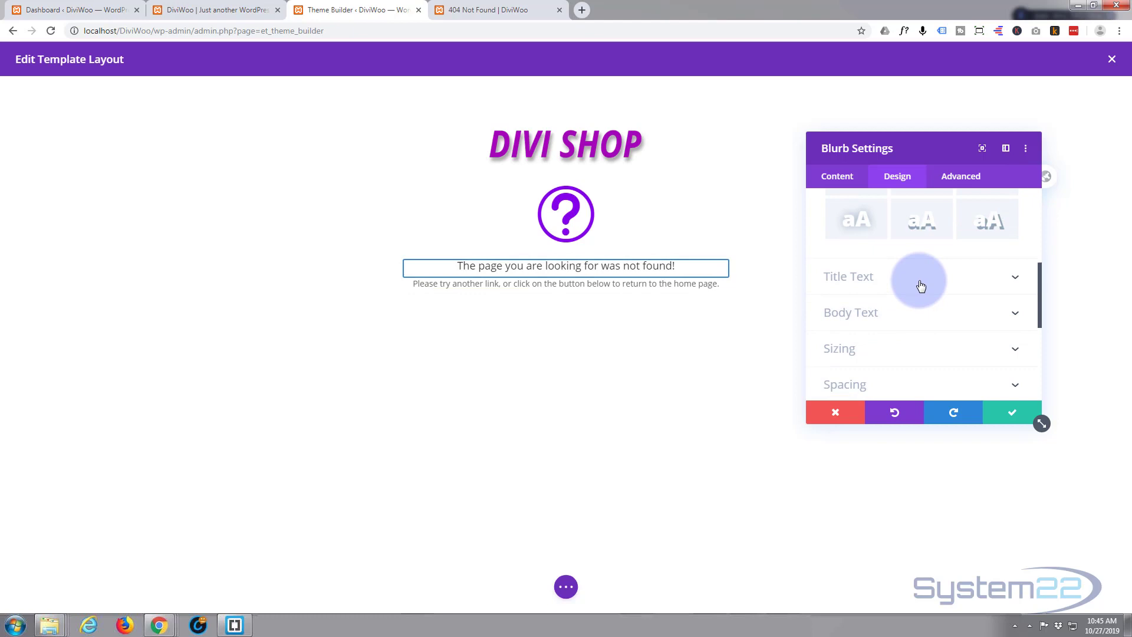
{"action": "left_click", "coordinate": [921, 287]}
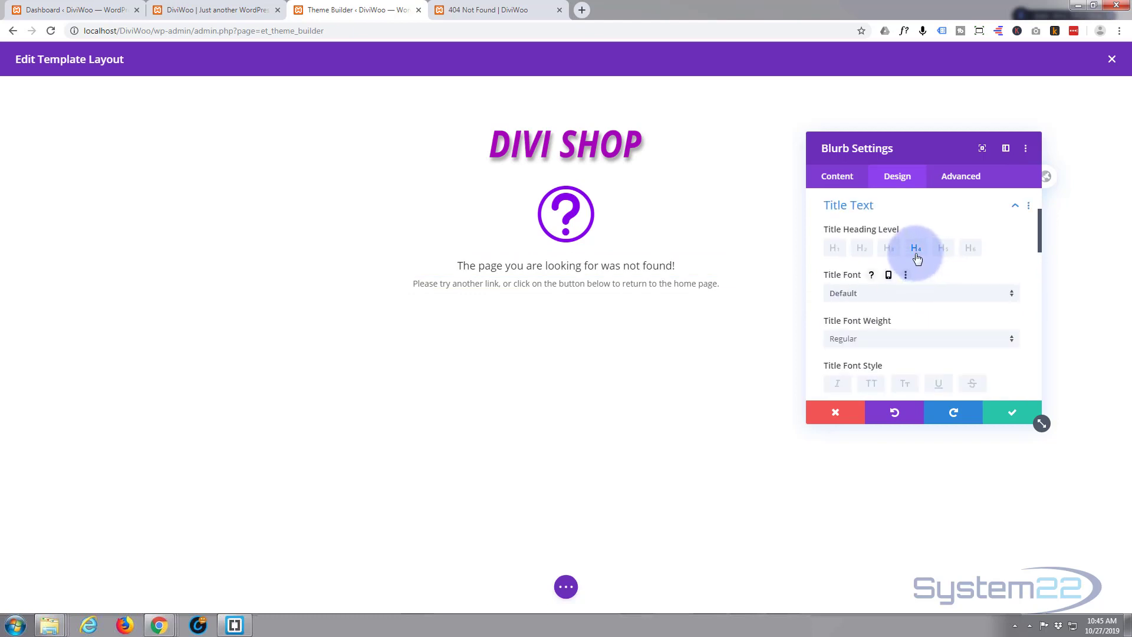
{"action": "scroll", "coordinate": [933, 301], "scroll_direction": "down", "scroll_amount": 1}
{"action": "scroll", "coordinate": [933, 297], "scroll_direction": "down", "scroll_amount": 1}
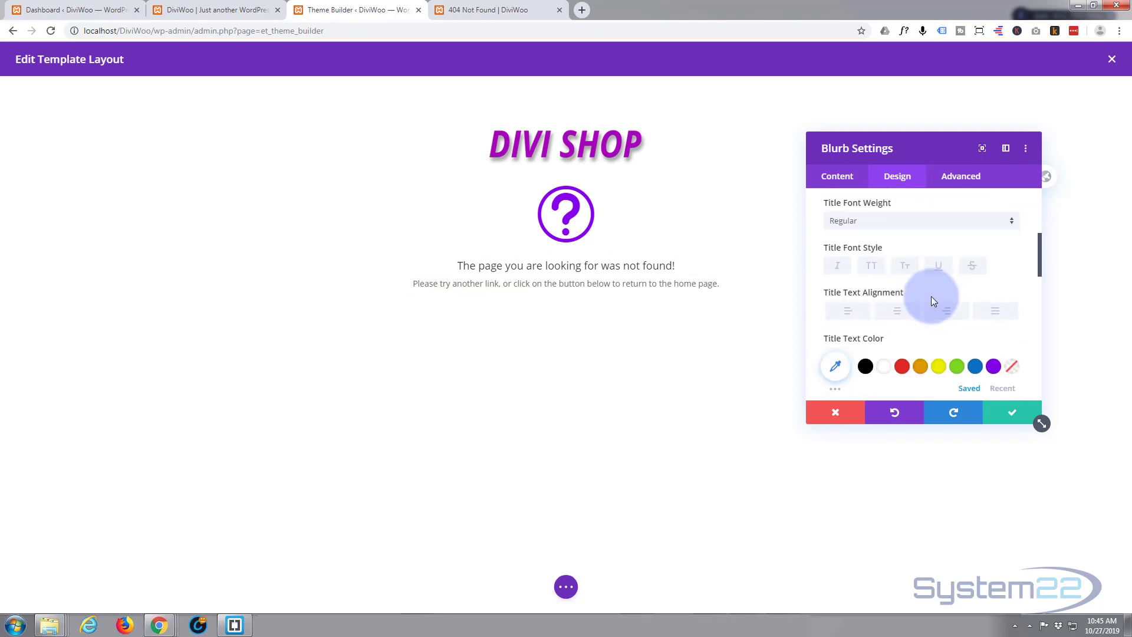
{"action": "left_click", "coordinate": [995, 367]}
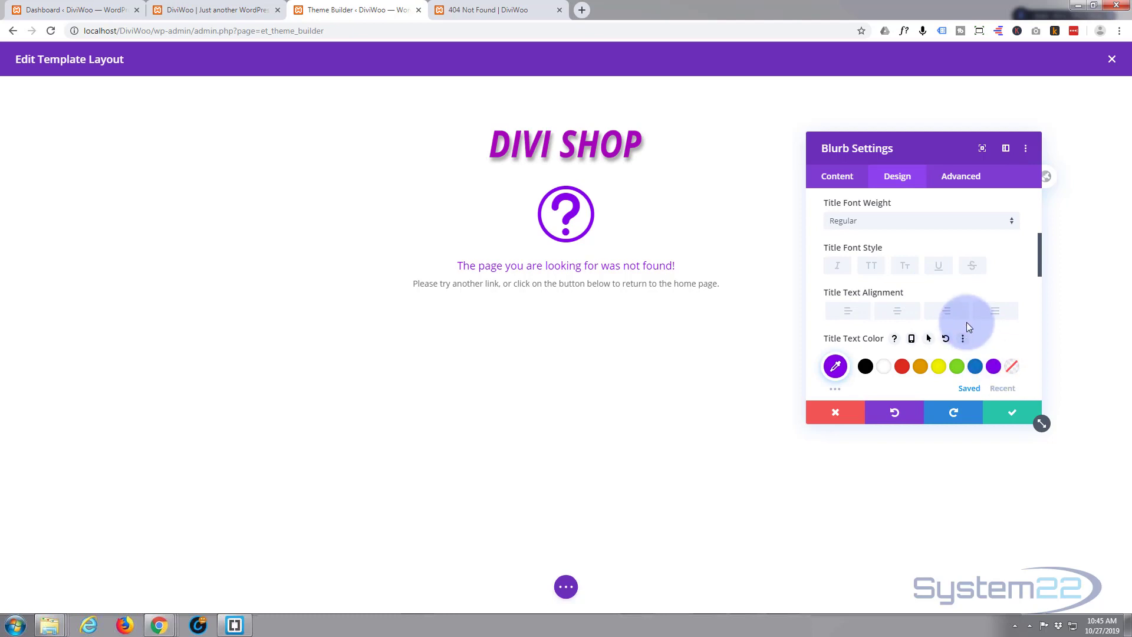
{"action": "scroll", "coordinate": [920, 321], "scroll_direction": "up", "scroll_amount": 1}
{"action": "left_click", "coordinate": [920, 283]}
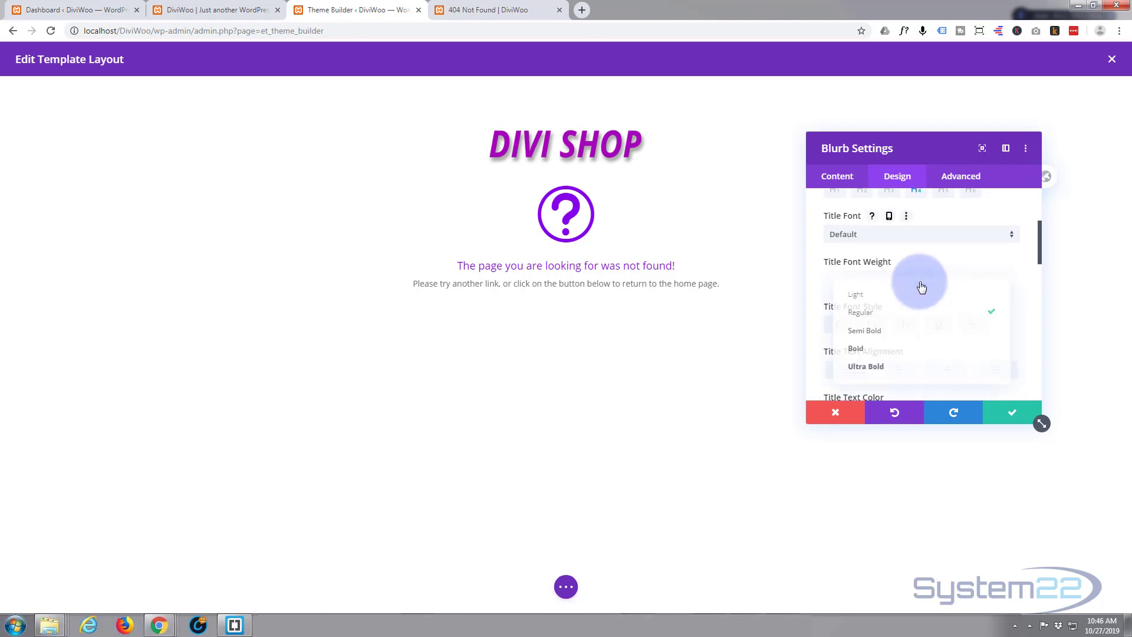
{"action": "left_click", "coordinate": [879, 358]}
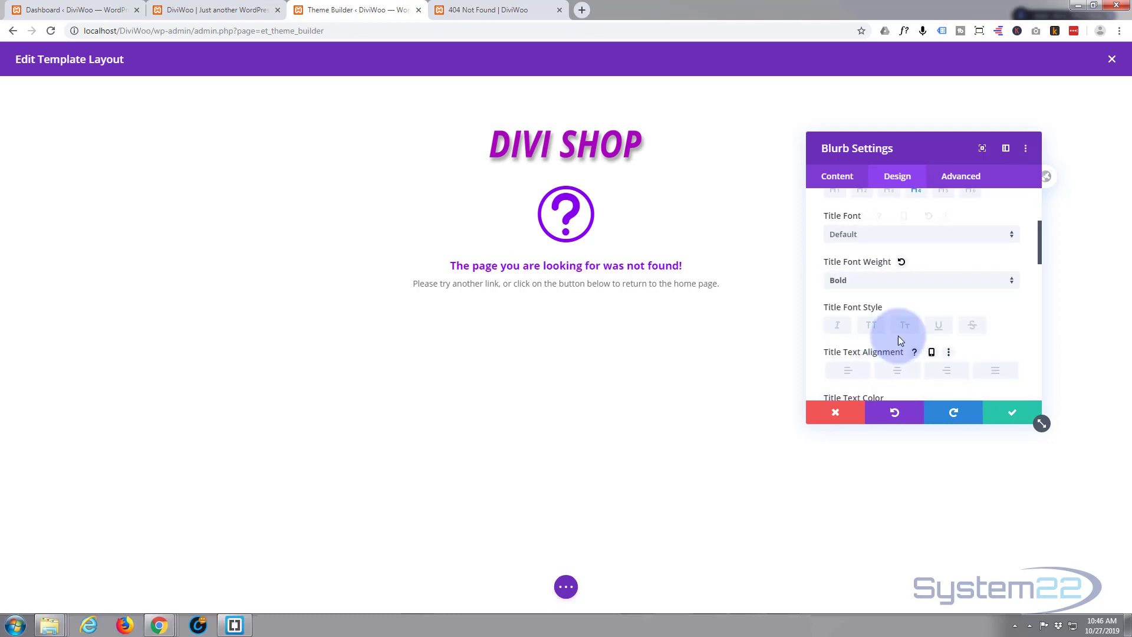
{"action": "scroll", "coordinate": [904, 333], "scroll_direction": "down", "scroll_amount": 1}
{"action": "scroll", "coordinate": [904, 335], "scroll_direction": "down", "scroll_amount": 2}
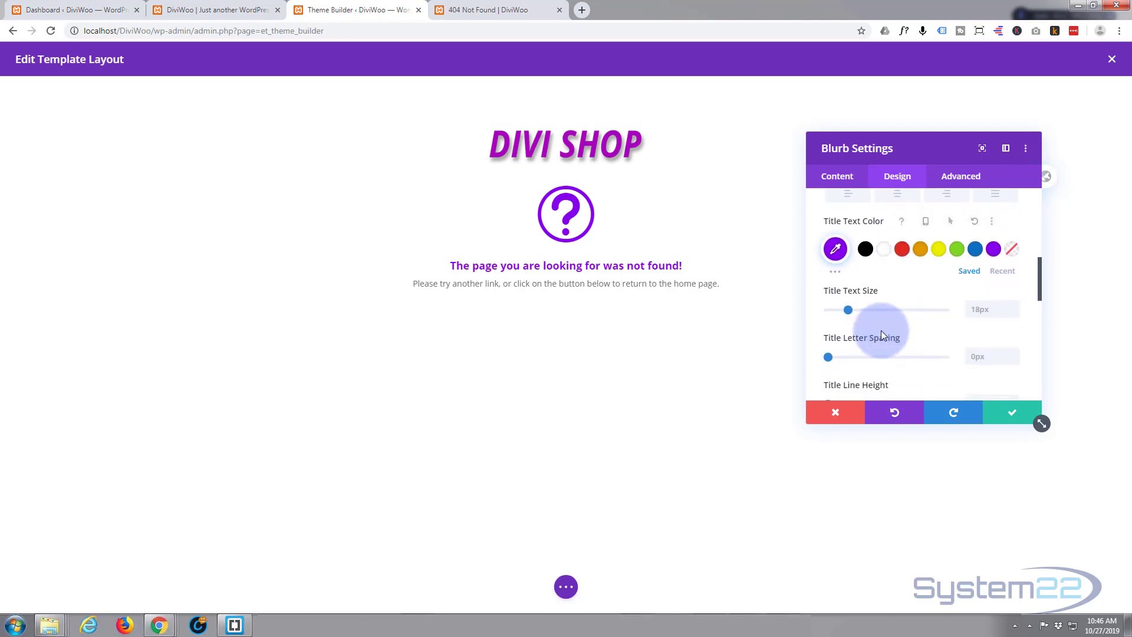
Step: Set the blurb's title text size to 24px and save the blurb settings
{"action": "left_click_drag", "start_coordinate": [850, 309], "coordinate": [856, 310]}
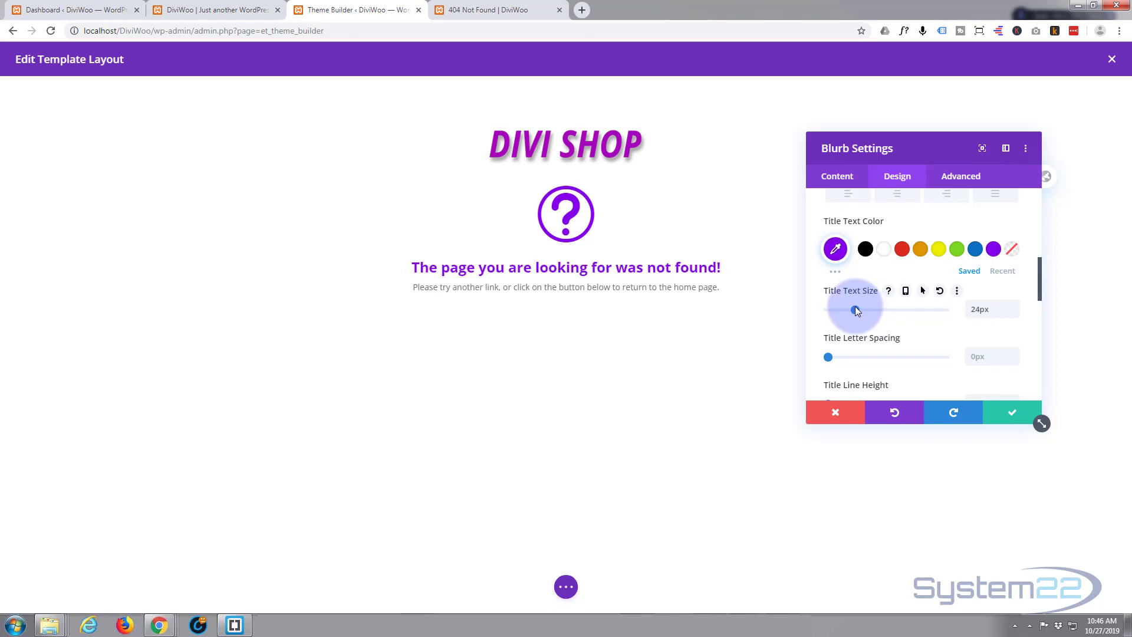
{"action": "right_click", "coordinate": [855, 309]}
{"action": "left_click", "coordinate": [819, 302]}
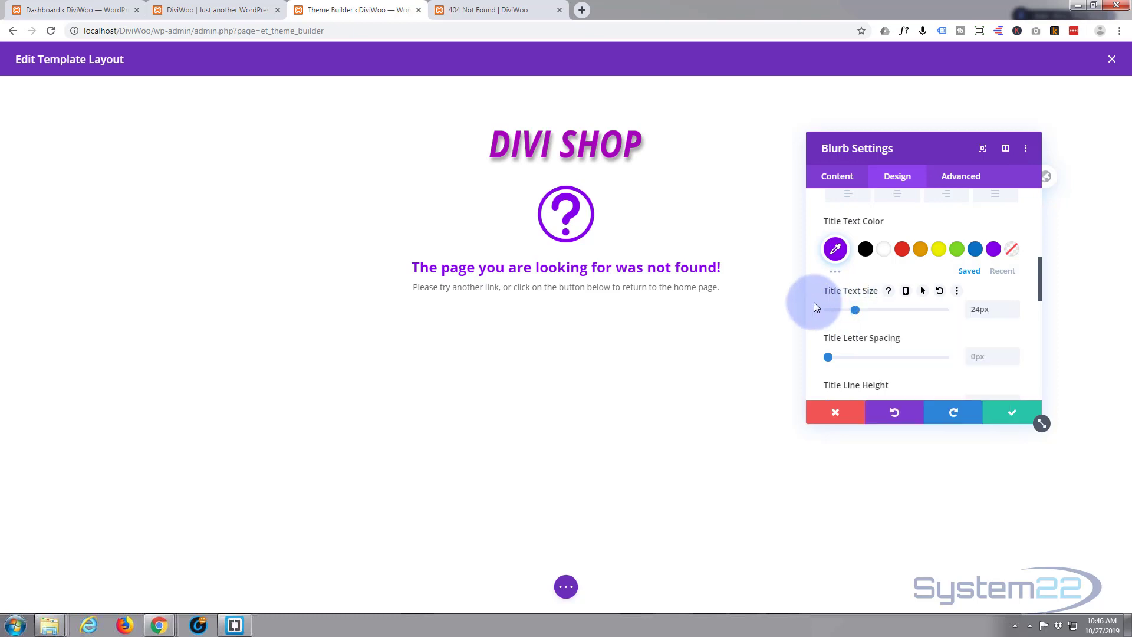
{"action": "left_click", "coordinate": [1013, 414]}
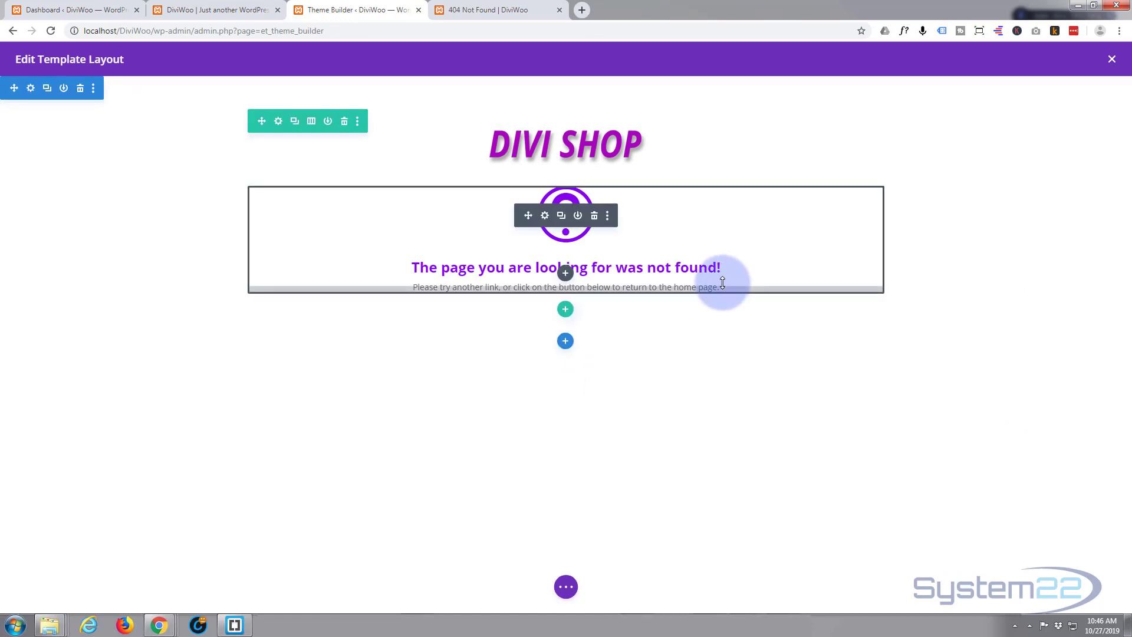
Step: Insert a Button module directly below the not-found blurb
{"action": "left_click", "coordinate": [566, 274]}
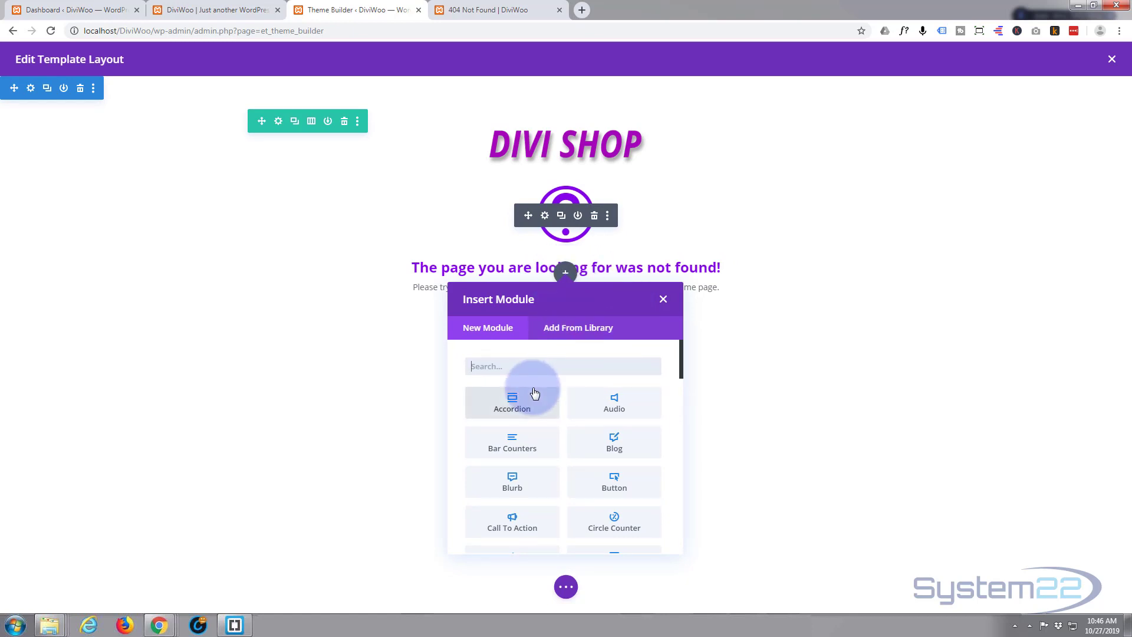
{"action": "left_click", "coordinate": [614, 483]}
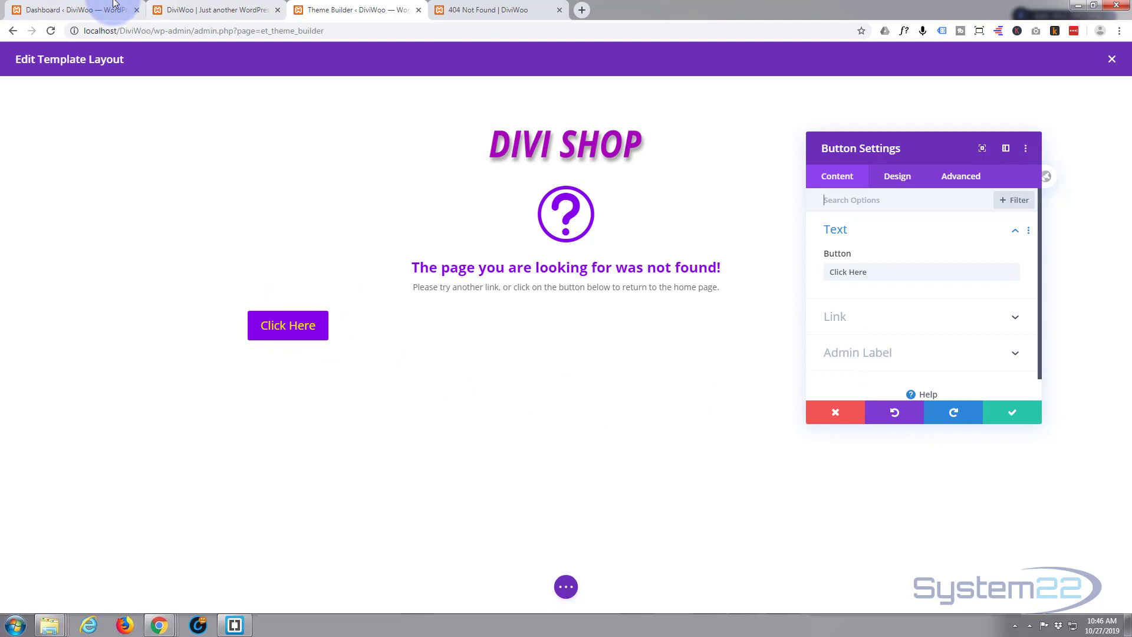
Step: Open the Divi Theme Customizer in a new browser tab and examine its Buttons Style and Buttons Hover Style settings
{"action": "left_click", "coordinate": [77, 10]}
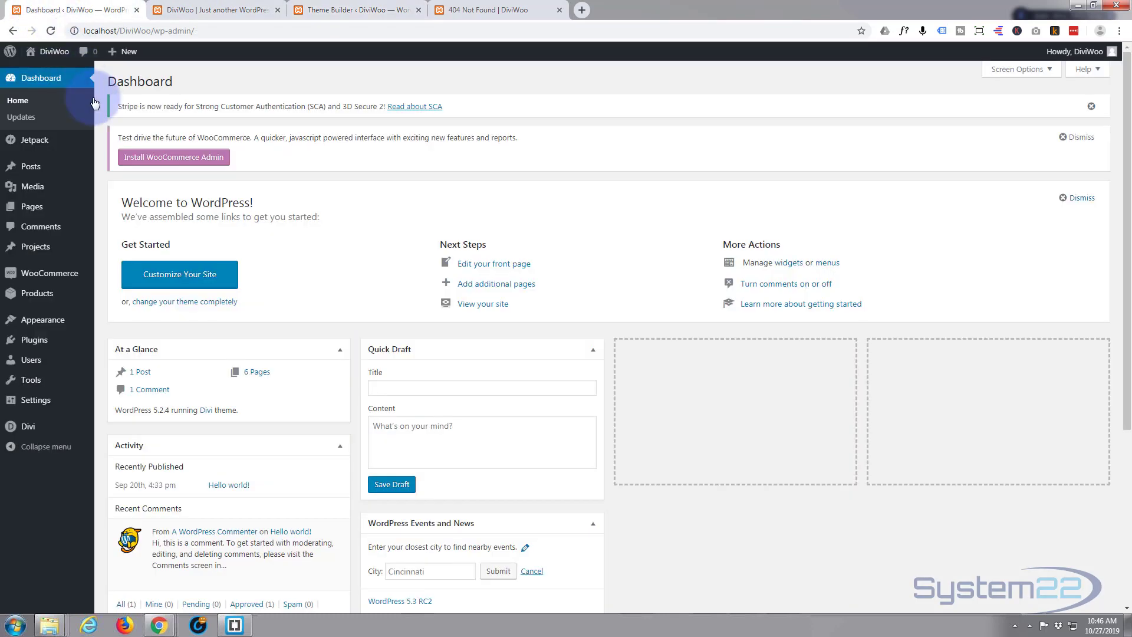
{"action": "mouse_move", "coordinate": [29, 427]}
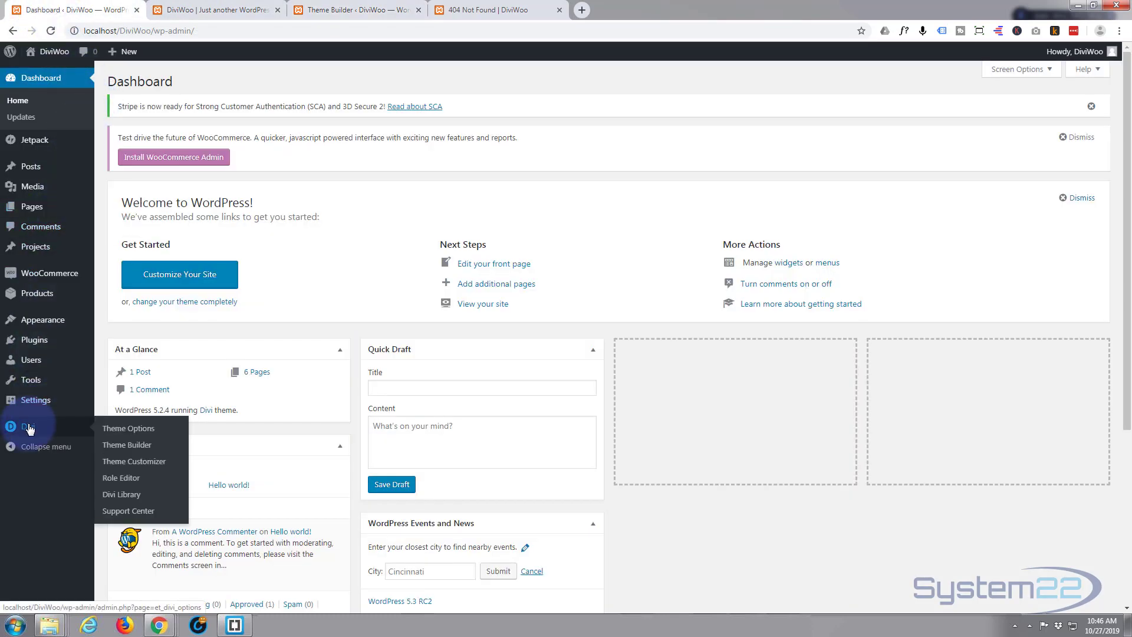
{"action": "middle_click", "coordinate": [133, 466]}
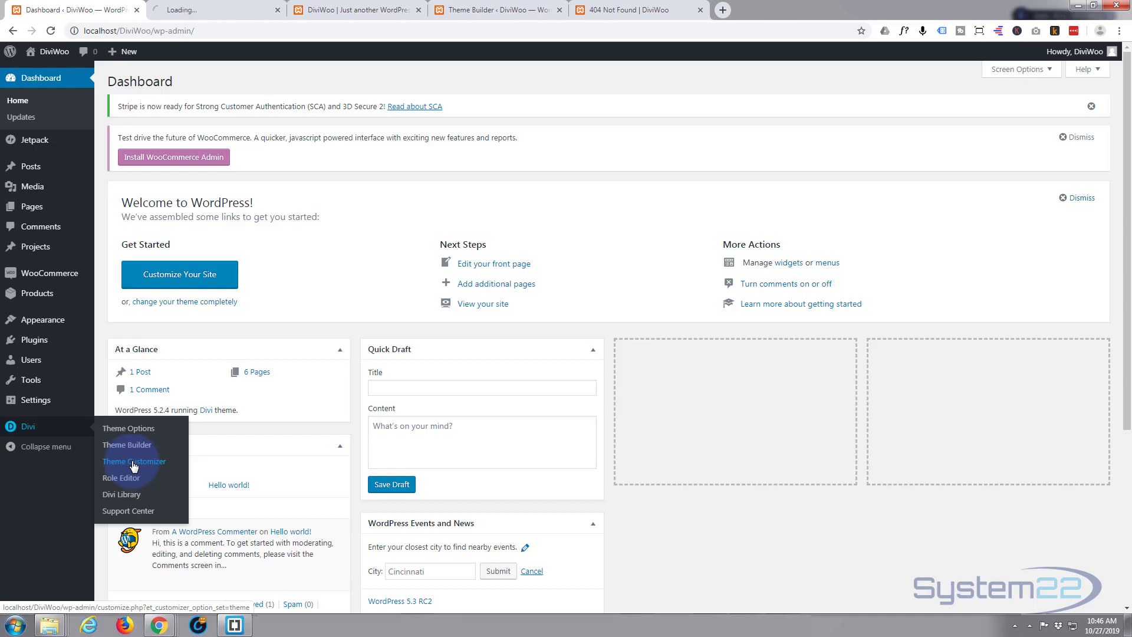
{"action": "left_click", "coordinate": [227, 9]}
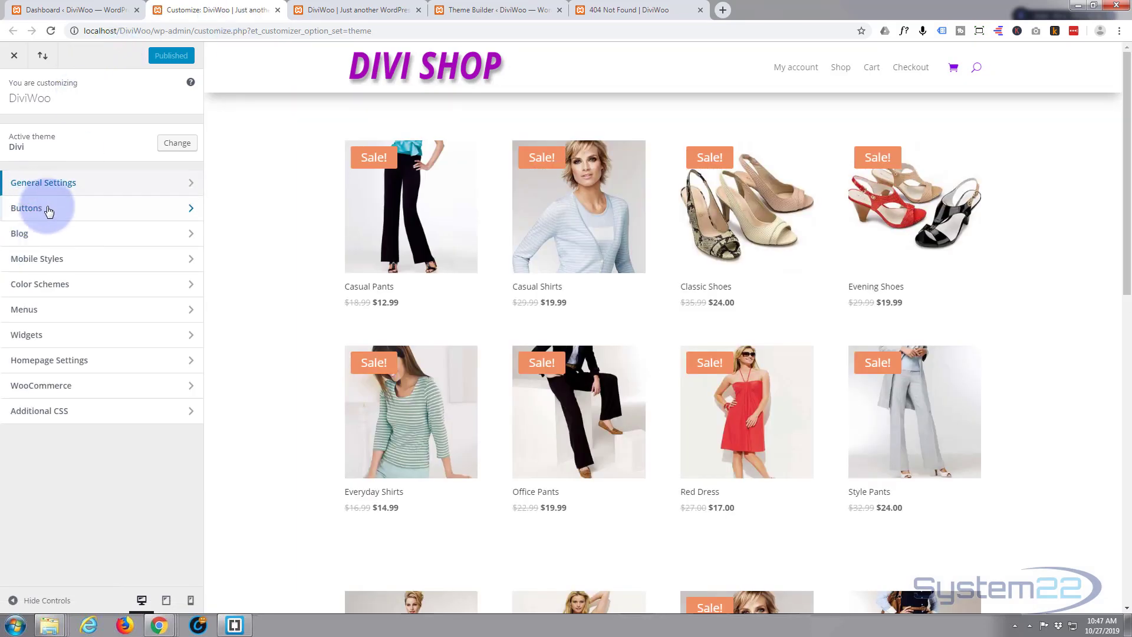
{"action": "left_click", "coordinate": [128, 208]}
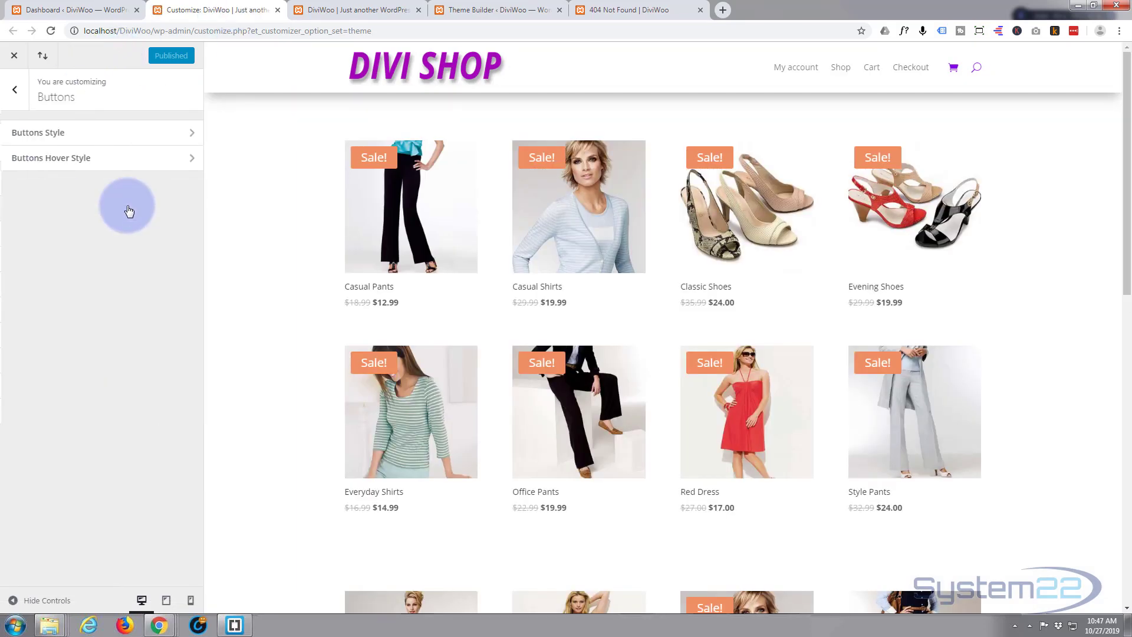
{"action": "left_click", "coordinate": [126, 137]}
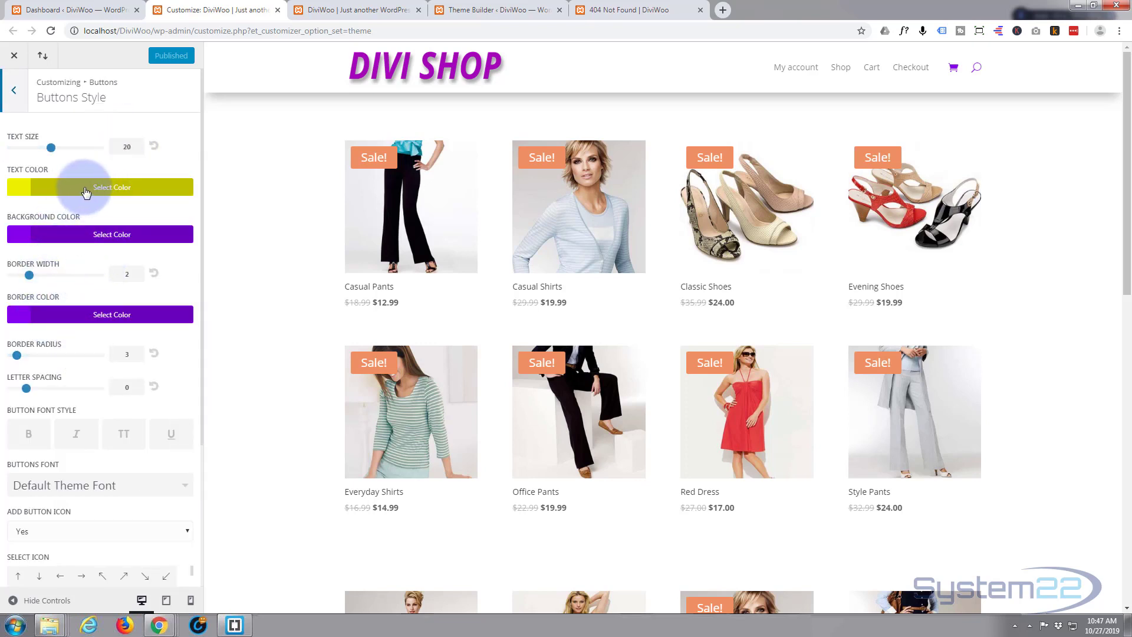
{"action": "left_click", "coordinate": [13, 91]}
{"action": "left_click", "coordinate": [71, 154]}
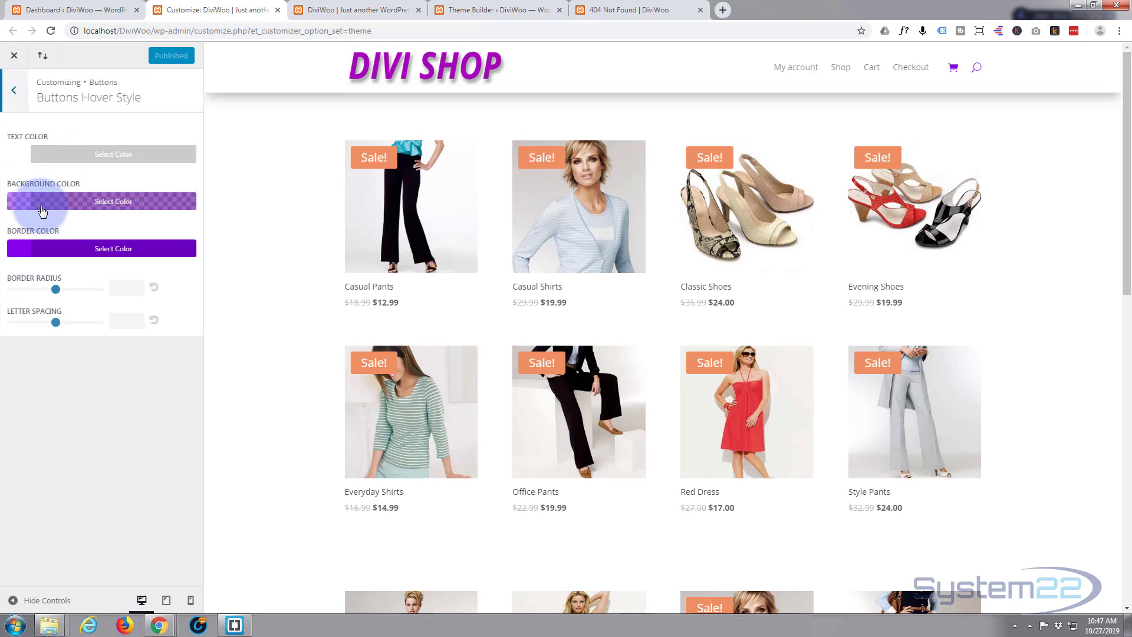
{"action": "left_click", "coordinate": [18, 93]}
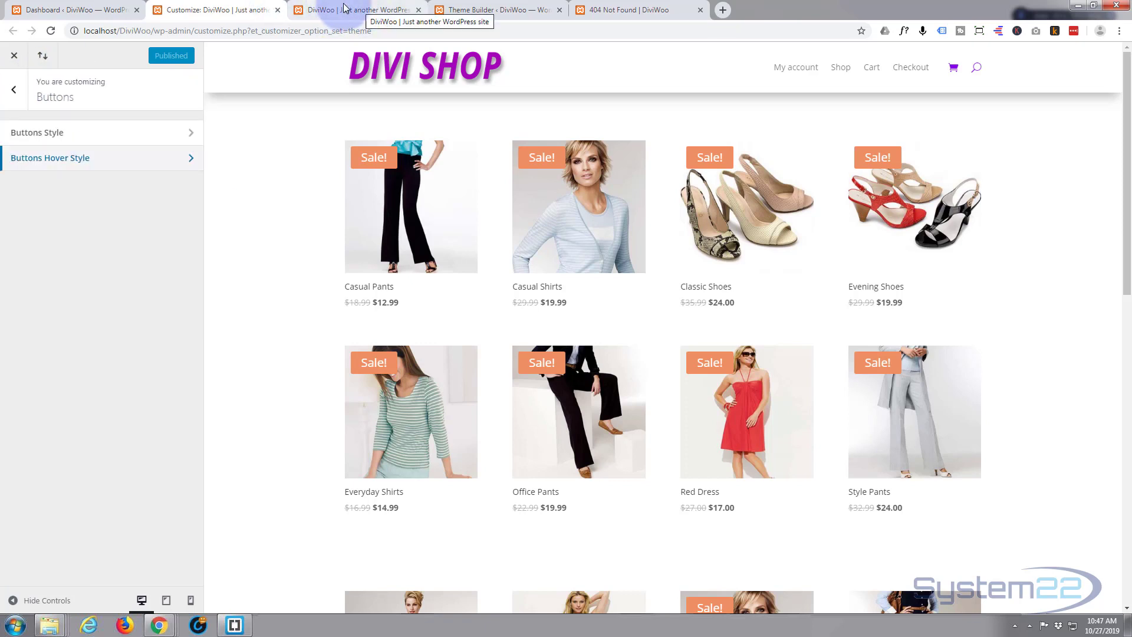
Step: Return to the Theme Builder page and replace the new button's text with "Return To Home Page"
{"action": "left_click", "coordinate": [508, 10]}
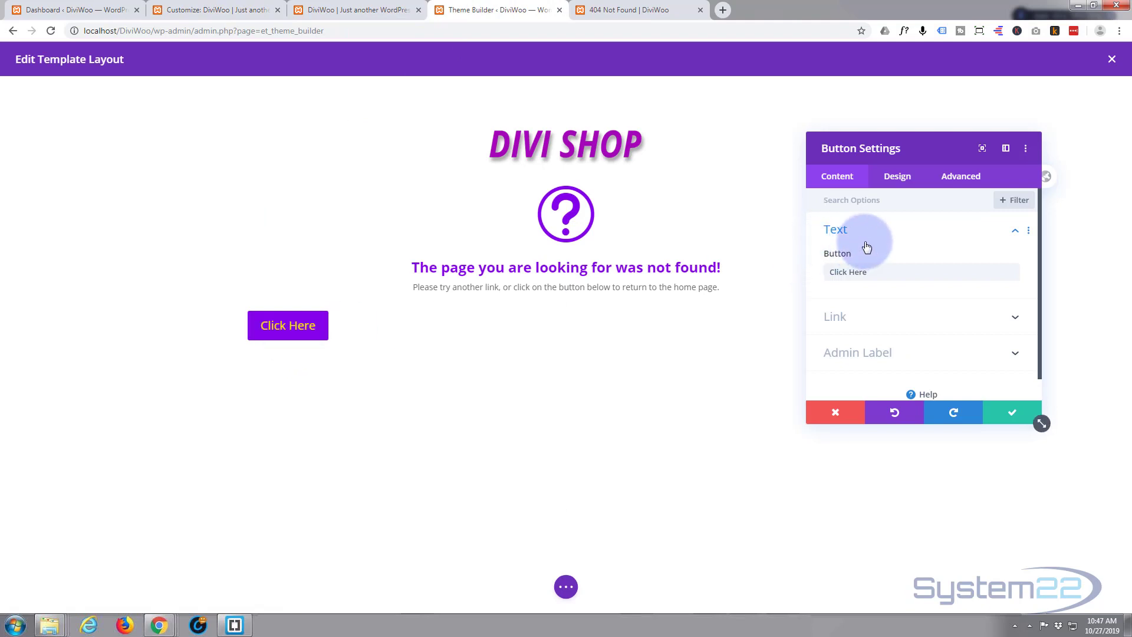
{"action": "left_click_drag", "start_coordinate": [871, 273], "coordinate": [825, 274]}
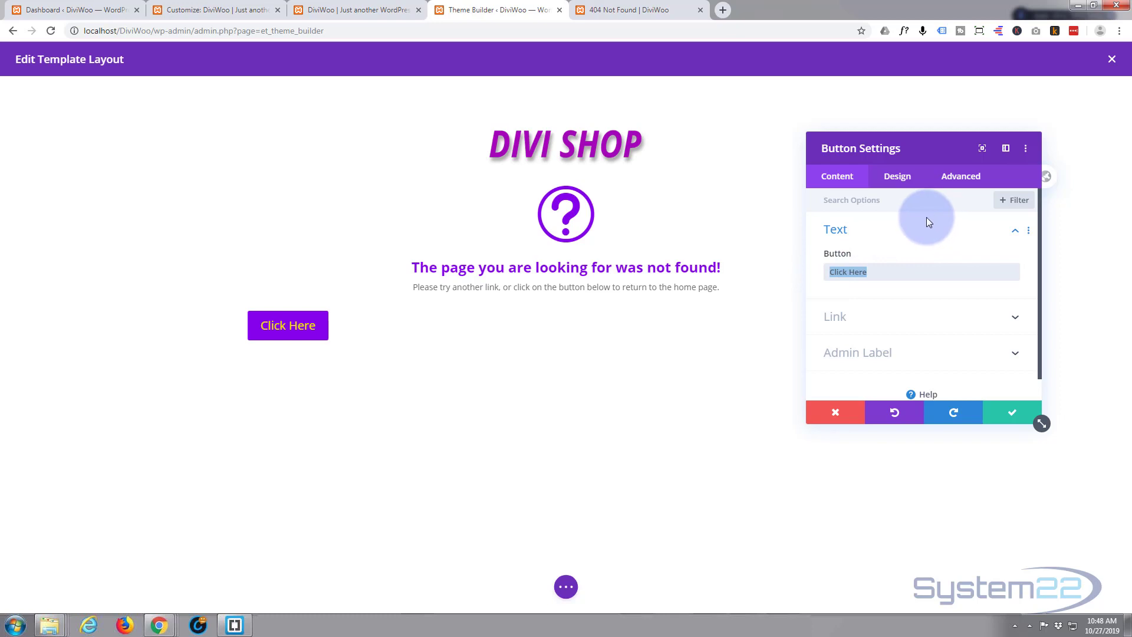
{"action": "type", "text": "Re"}
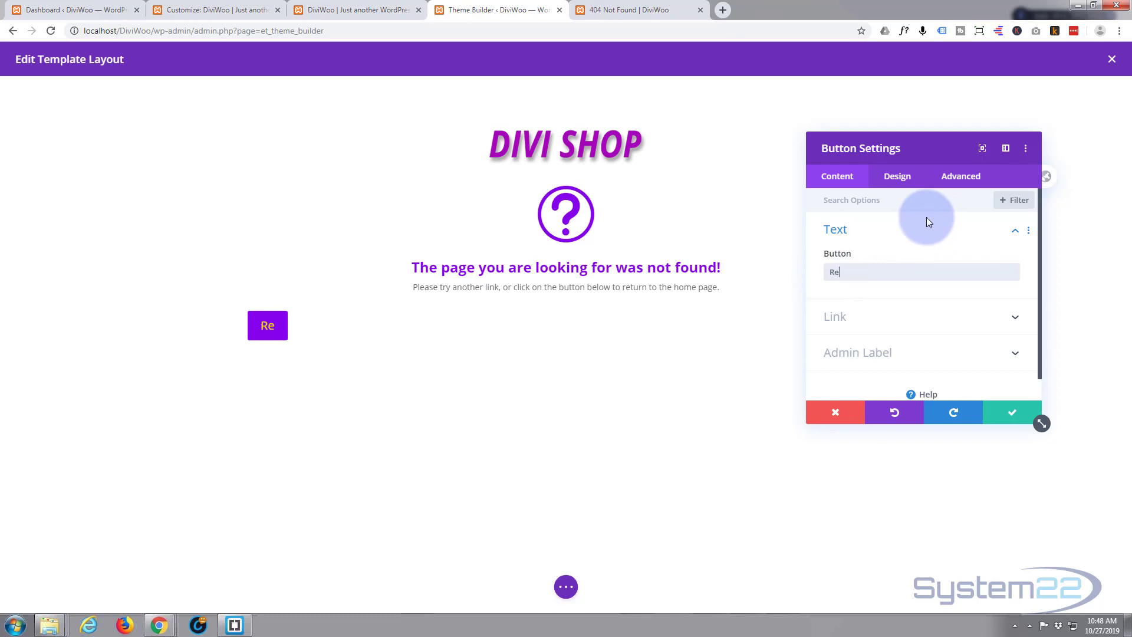
{"action": "type", "text": "turn To"}
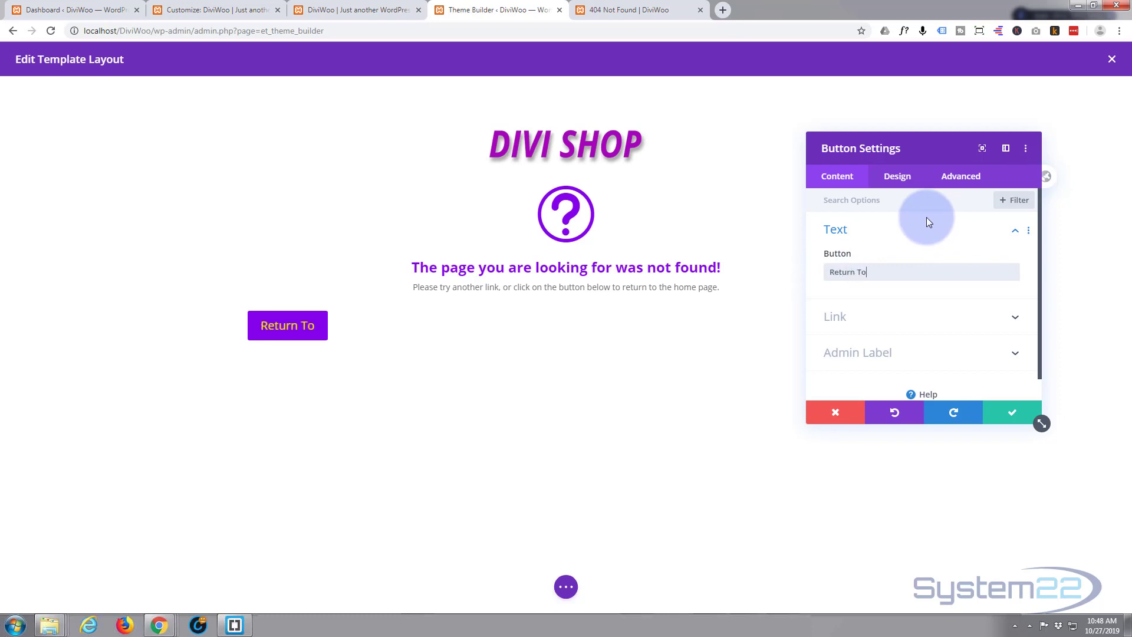
{"action": "type", "text": " Home Page"}
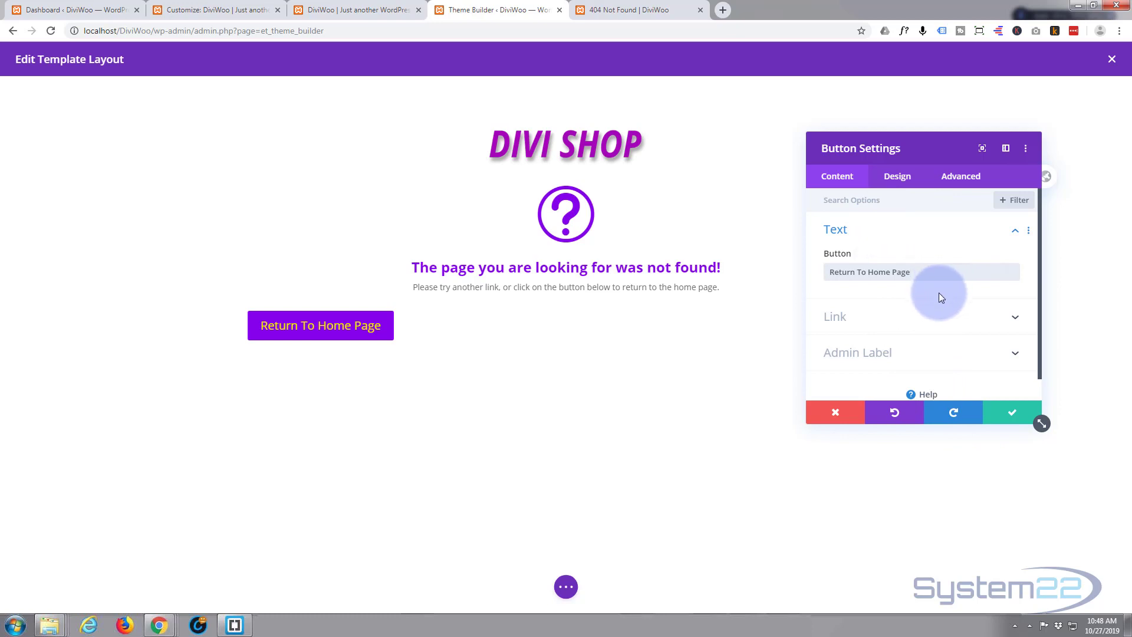
{"action": "left_click", "coordinate": [921, 318]}
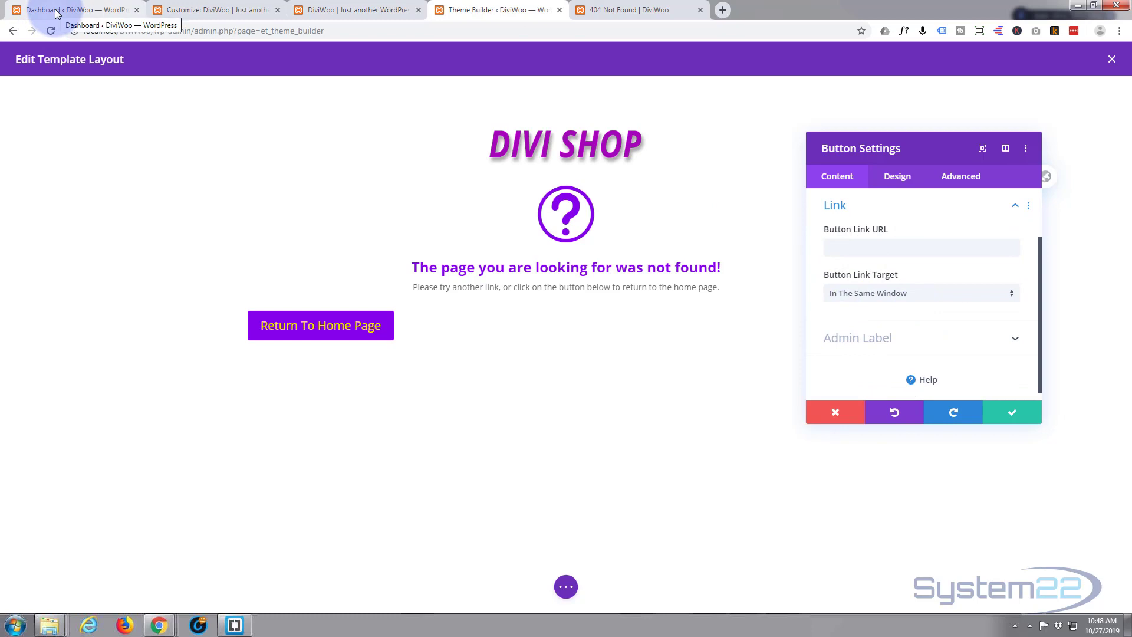
{"action": "left_click", "coordinate": [366, 10]}
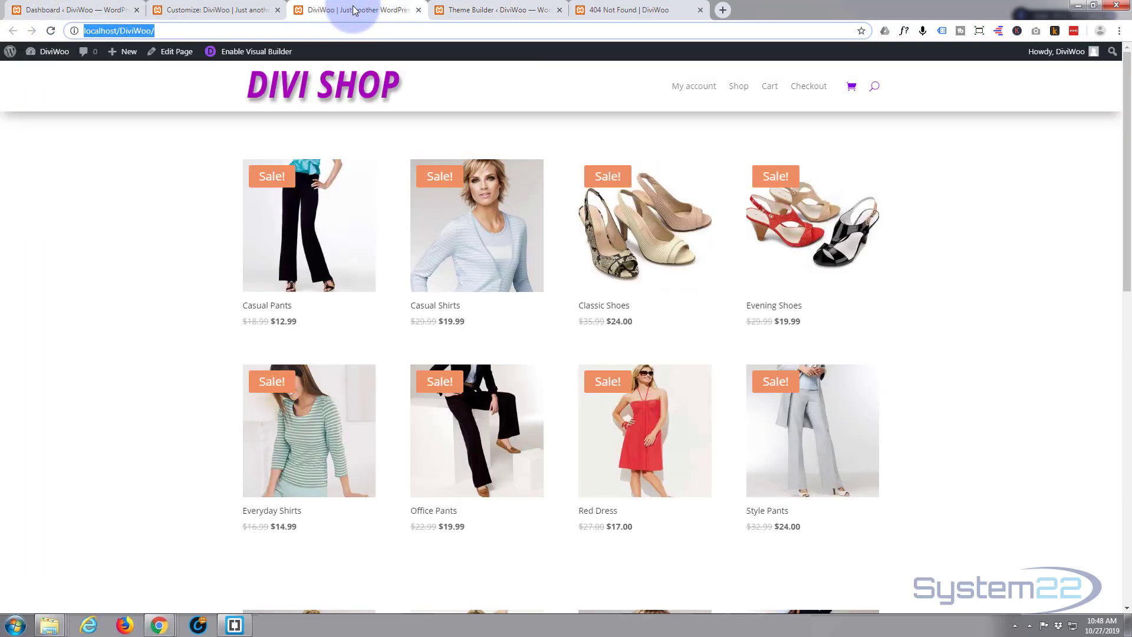
{"action": "right_click", "coordinate": [118, 29]}
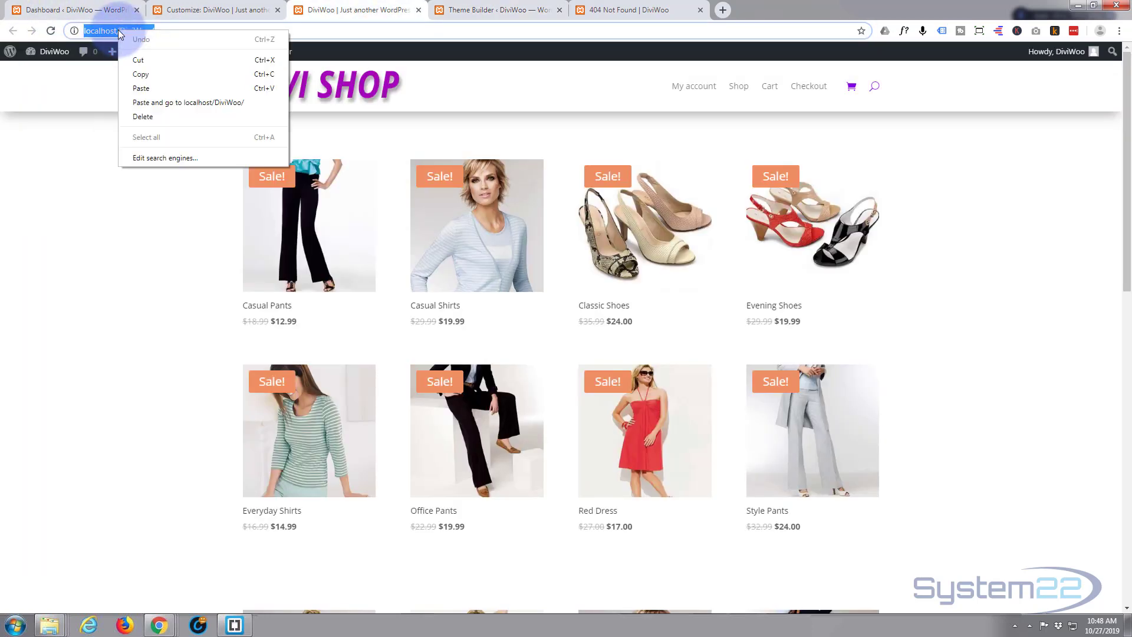
{"action": "left_click", "coordinate": [144, 74]}
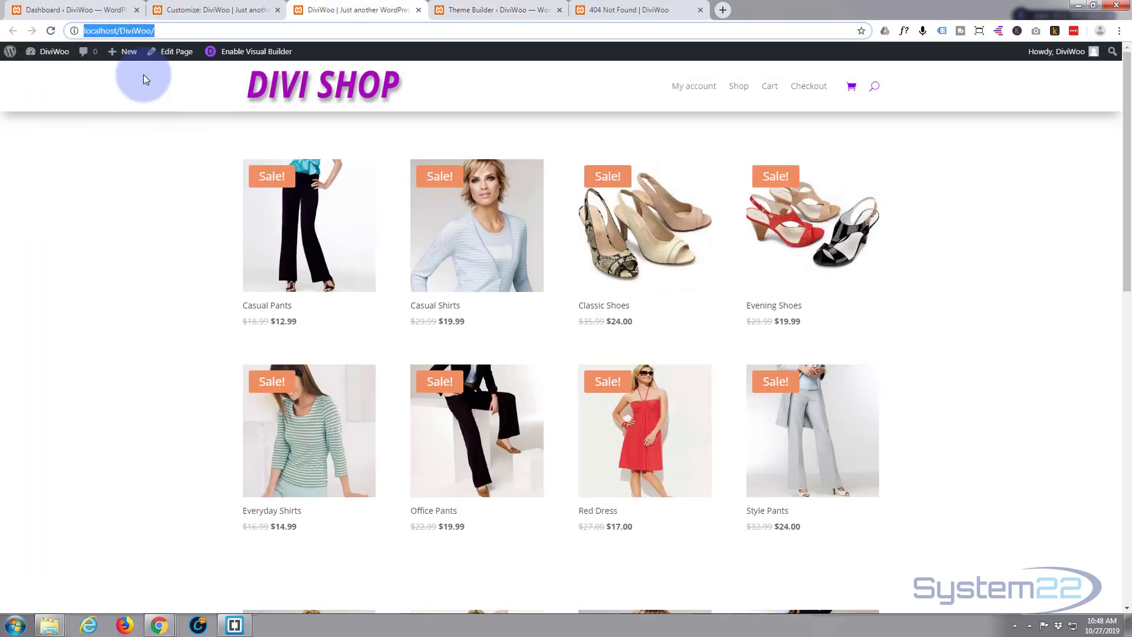
{"action": "left_click", "coordinate": [504, 10]}
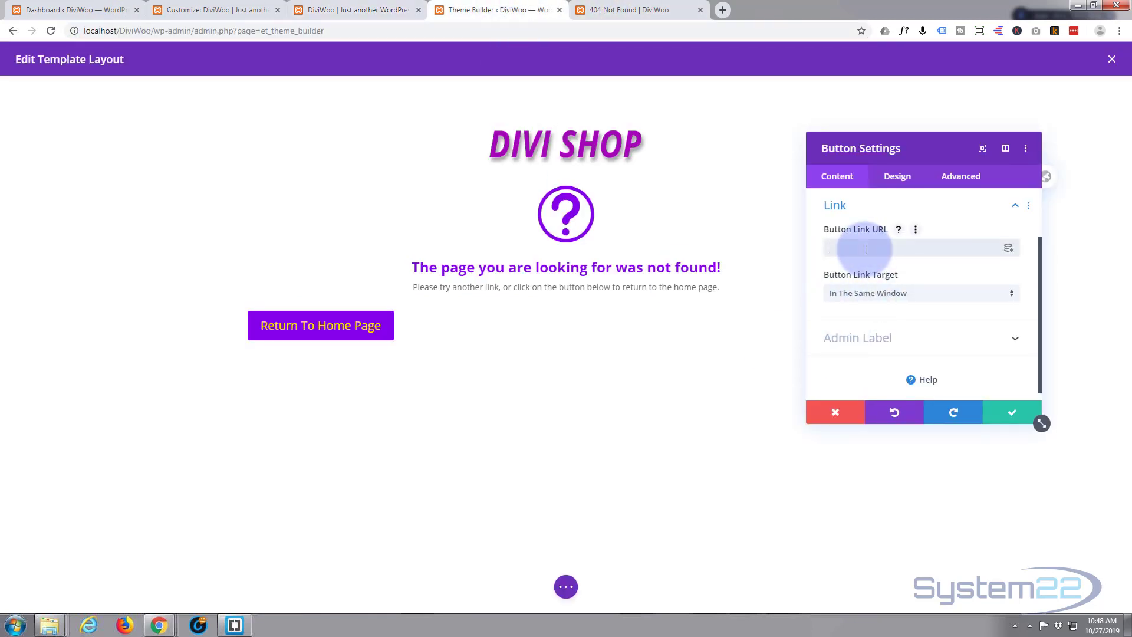
{"action": "key", "text": "ctrl+v"}
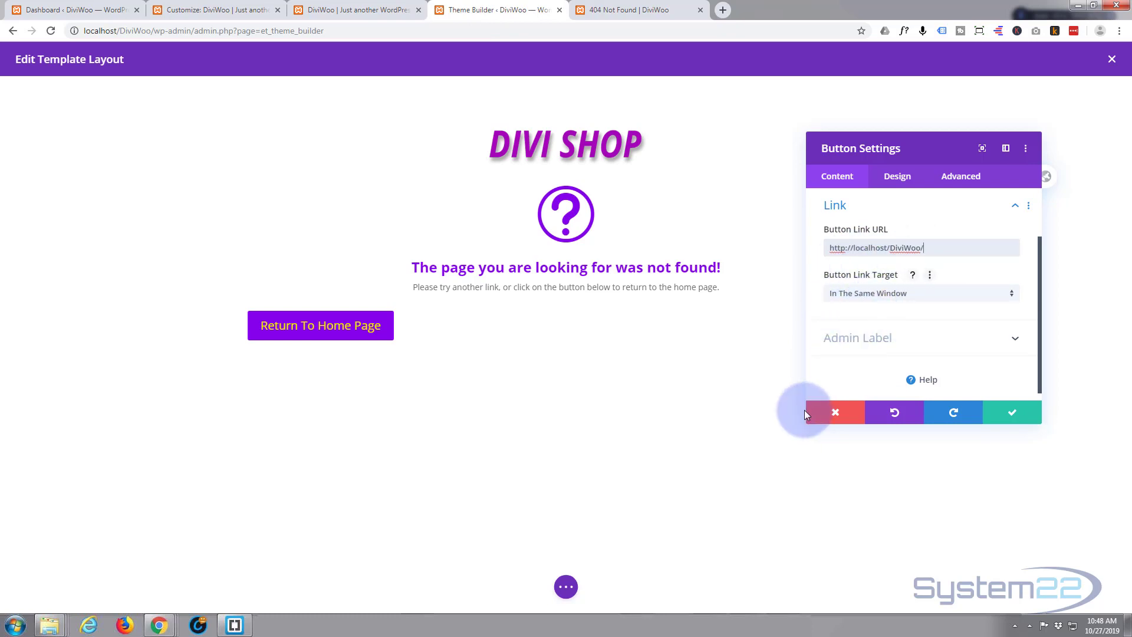
Step: Set the button's alignment to center in its design settings
{"action": "left_click", "coordinate": [905, 180]}
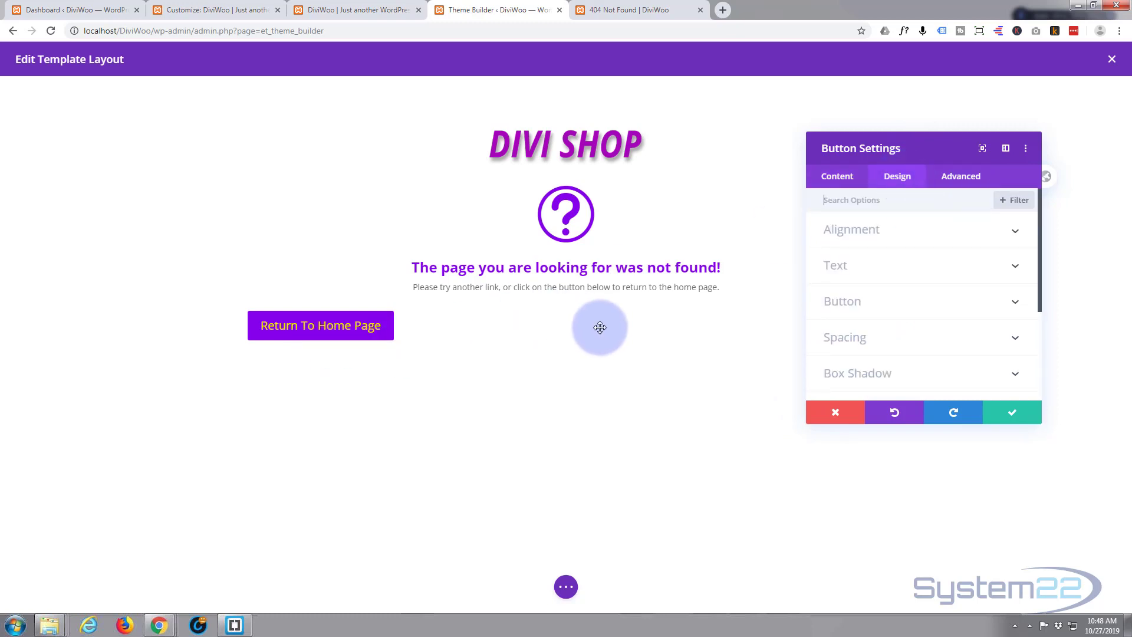
{"action": "left_click", "coordinate": [911, 231]}
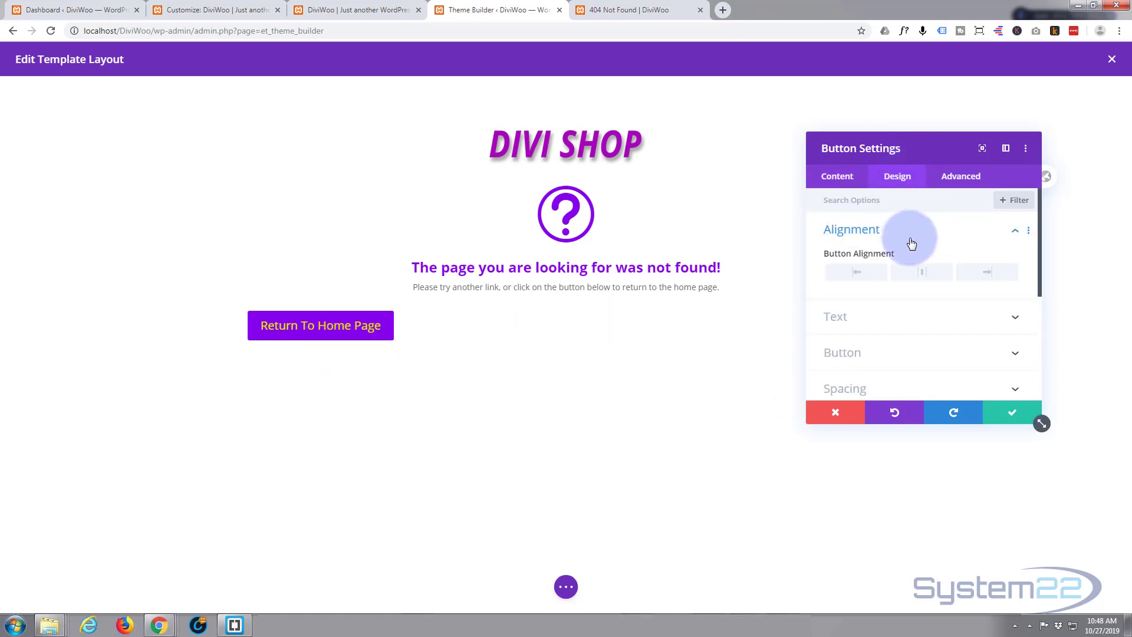
{"action": "left_click", "coordinate": [924, 272]}
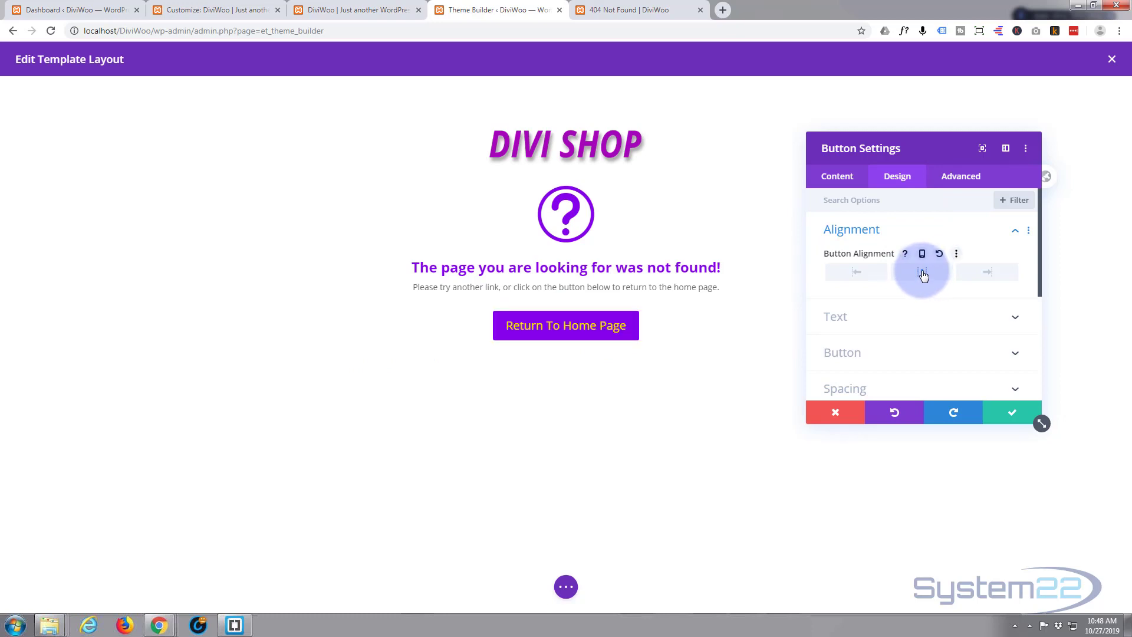
Step: Apply the box shadow preset with the shadow beneath the button and save the button settings
{"action": "scroll", "coordinate": [918, 312], "scroll_direction": "down", "scroll_amount": 2}
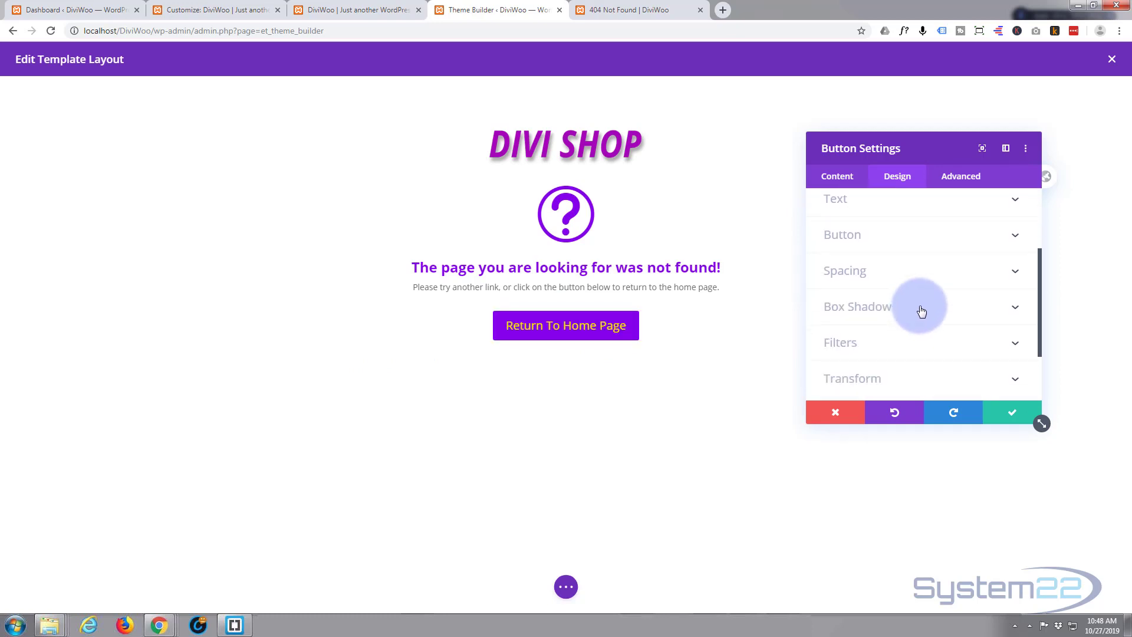
{"action": "left_click", "coordinate": [919, 313]}
{"action": "left_click", "coordinate": [997, 270]}
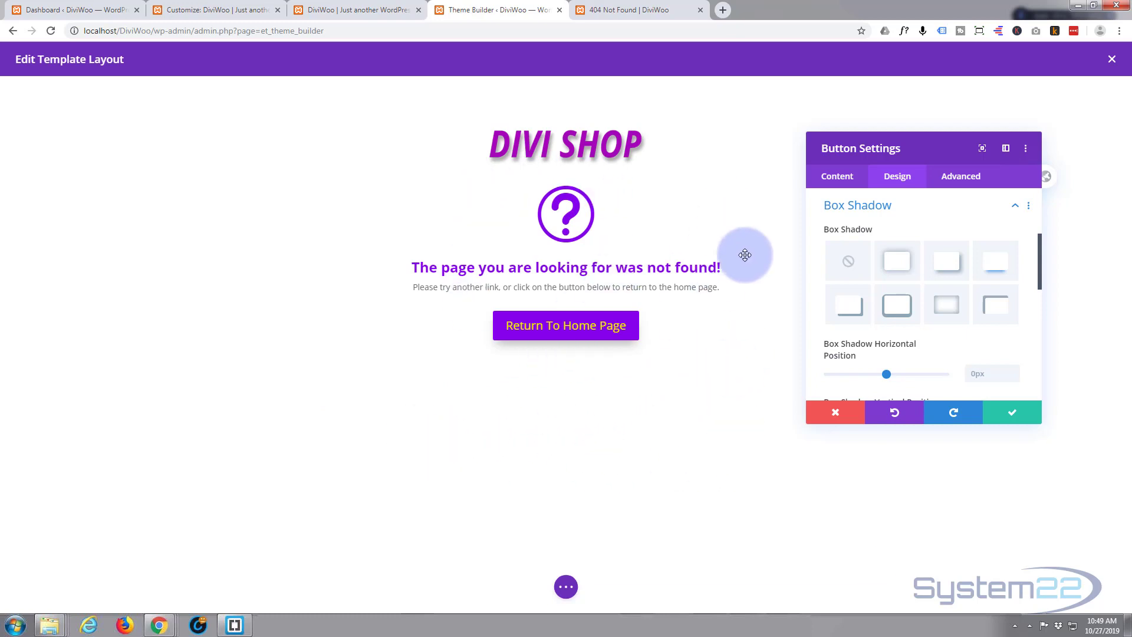
{"action": "left_click", "coordinate": [1011, 416]}
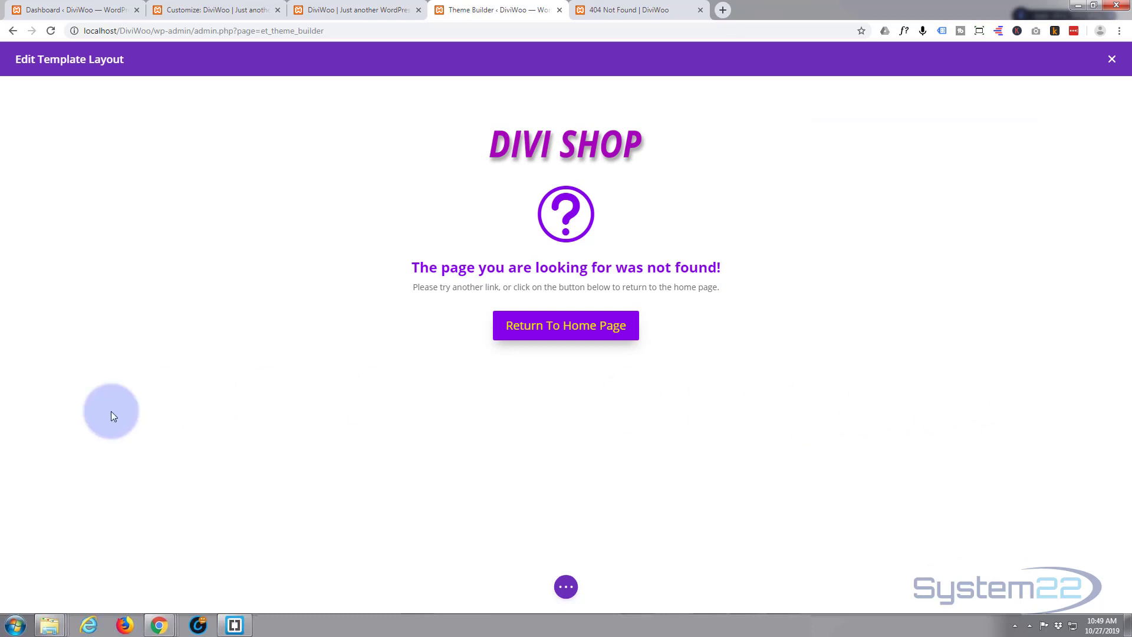
Step: Set dress2-2.jpg from the media library as the background image of the section containing the logo, blurb and button
{"action": "mouse_move", "coordinate": [38, 101]}
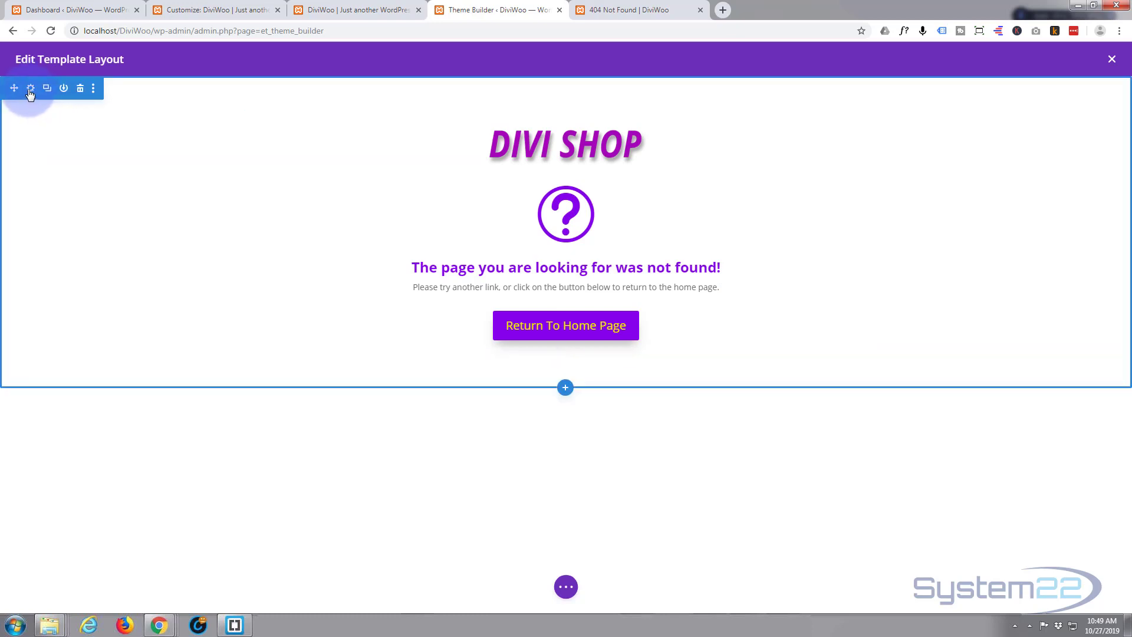
{"action": "left_click", "coordinate": [30, 90]}
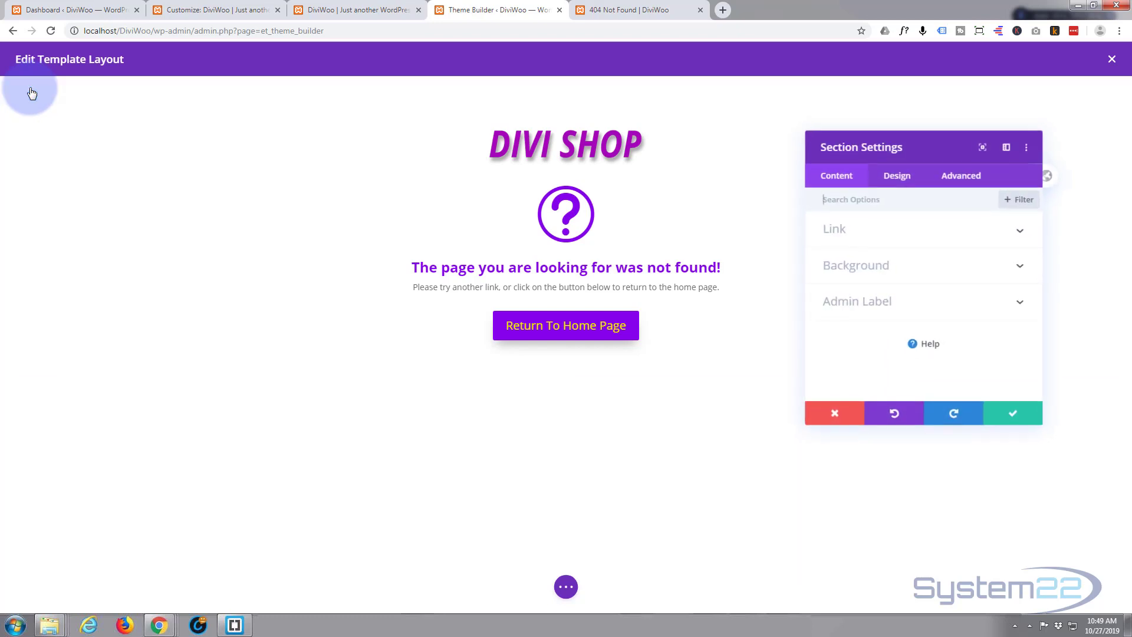
{"action": "left_click", "coordinate": [979, 267]}
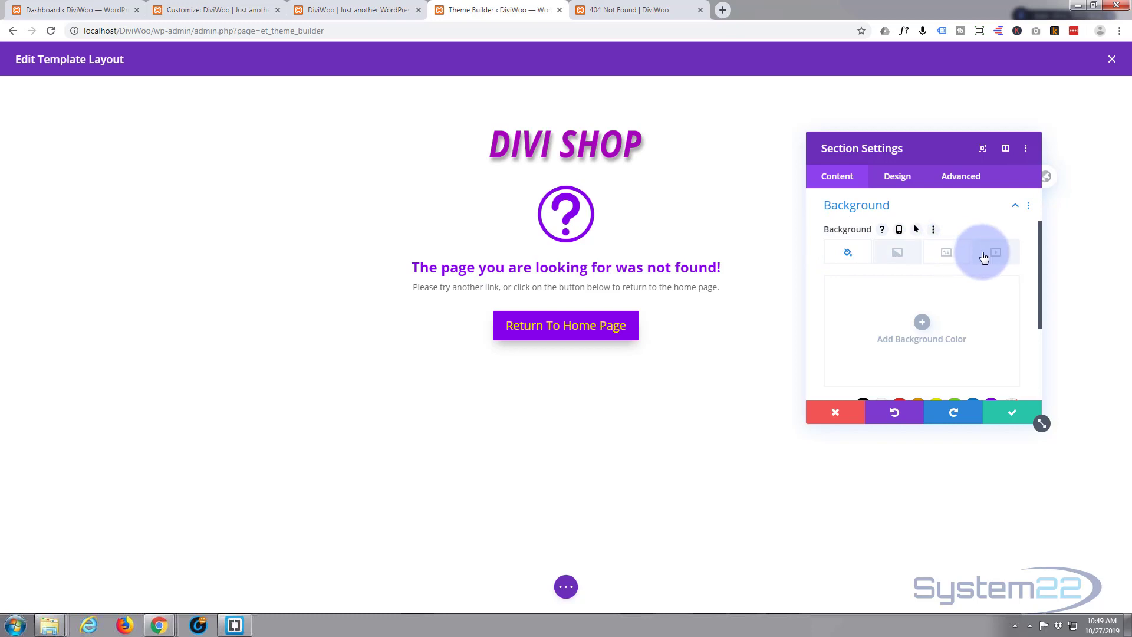
{"action": "left_click", "coordinate": [947, 254]}
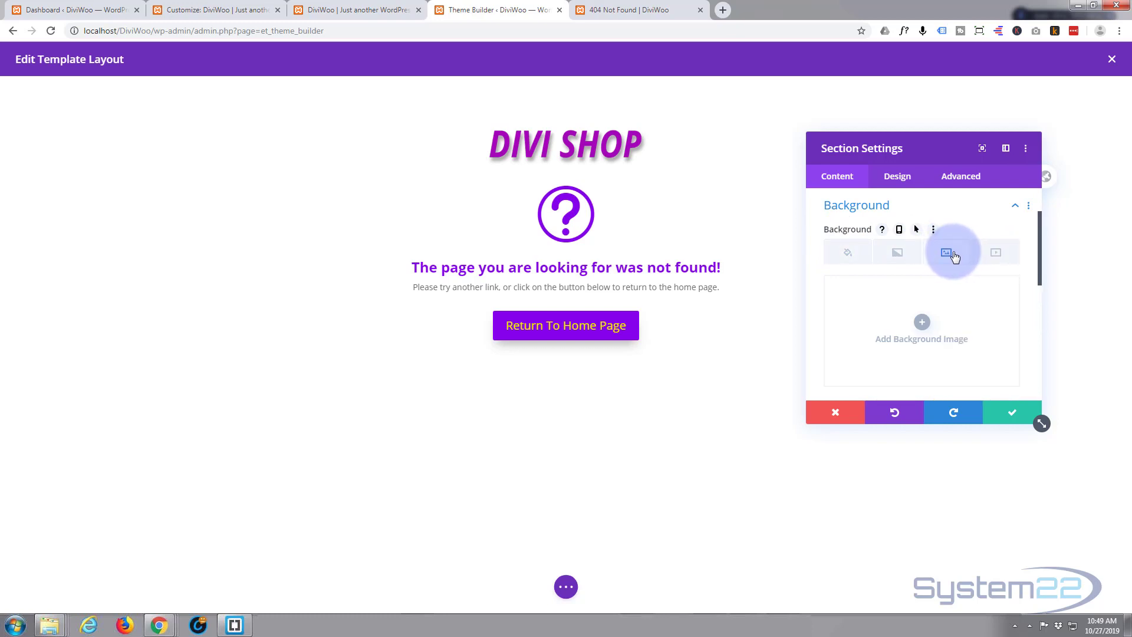
{"action": "left_click", "coordinate": [923, 322]}
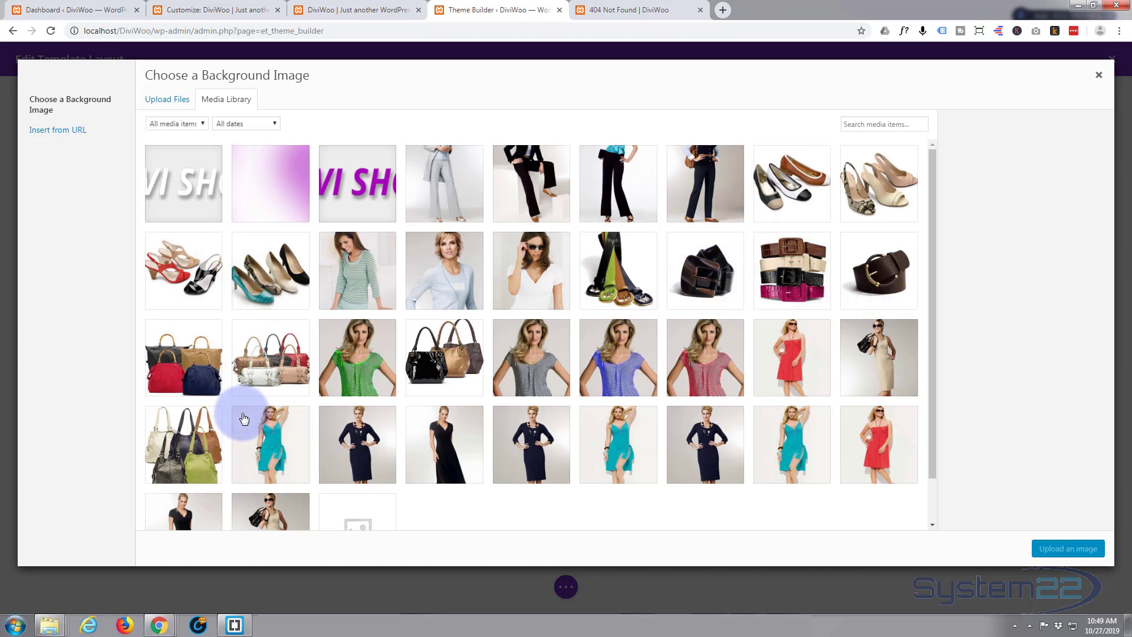
{"action": "left_click", "coordinate": [268, 440]}
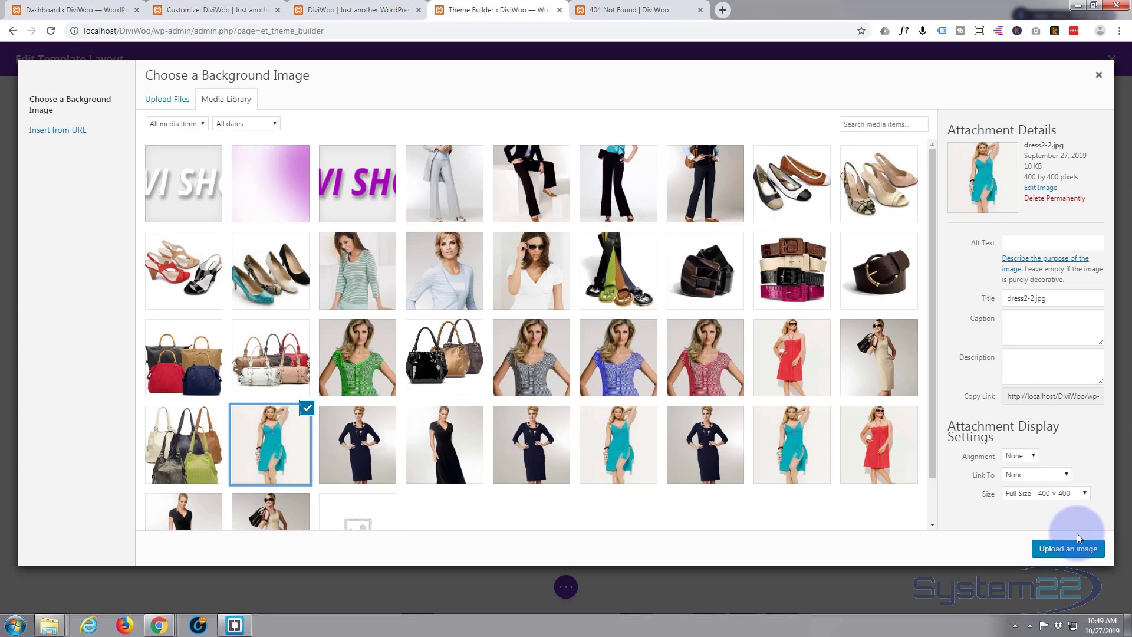
{"action": "left_click", "coordinate": [1069, 549]}
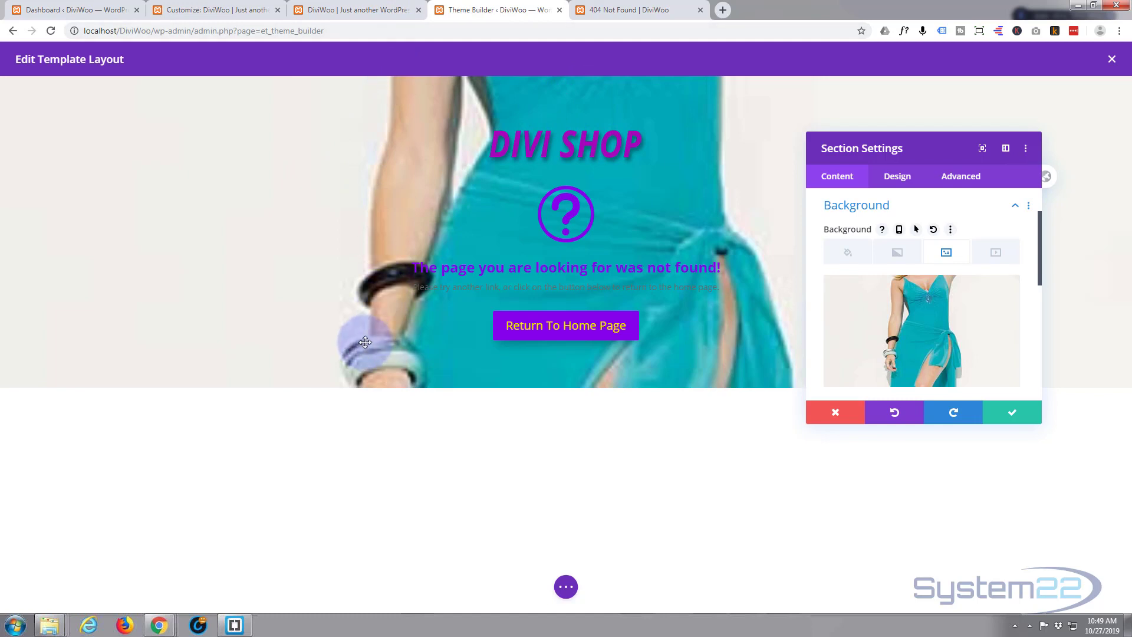
Step: Set the section's background image size to Fit and its position to Top Left
{"action": "scroll", "coordinate": [985, 212], "scroll_direction": "down", "scroll_amount": 3}
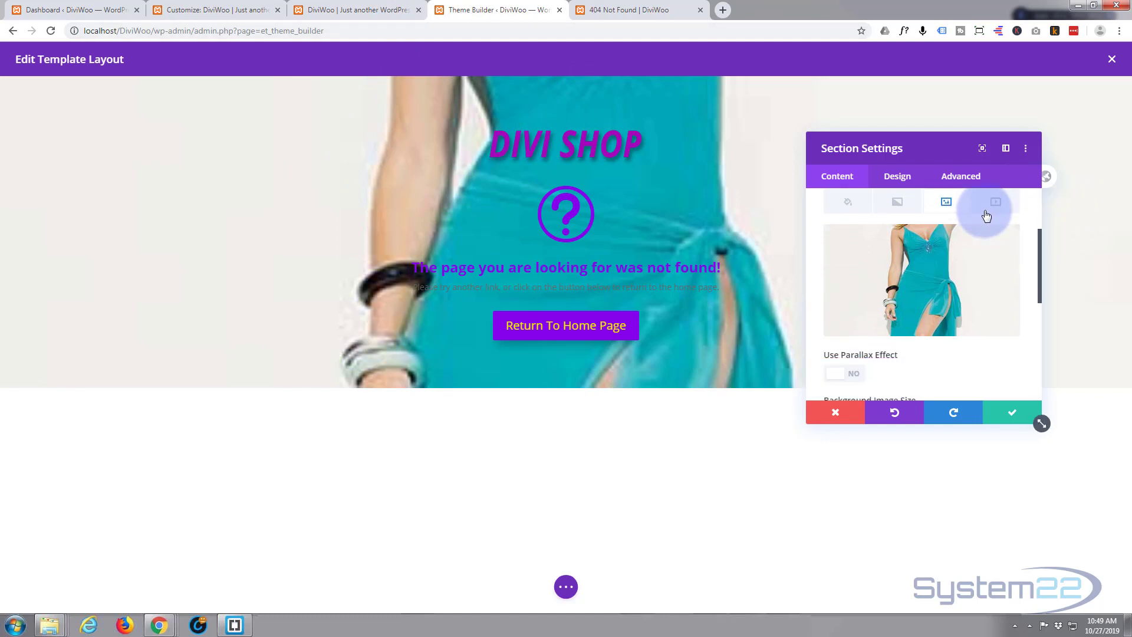
{"action": "scroll", "coordinate": [987, 213], "scroll_direction": "down", "scroll_amount": 1}
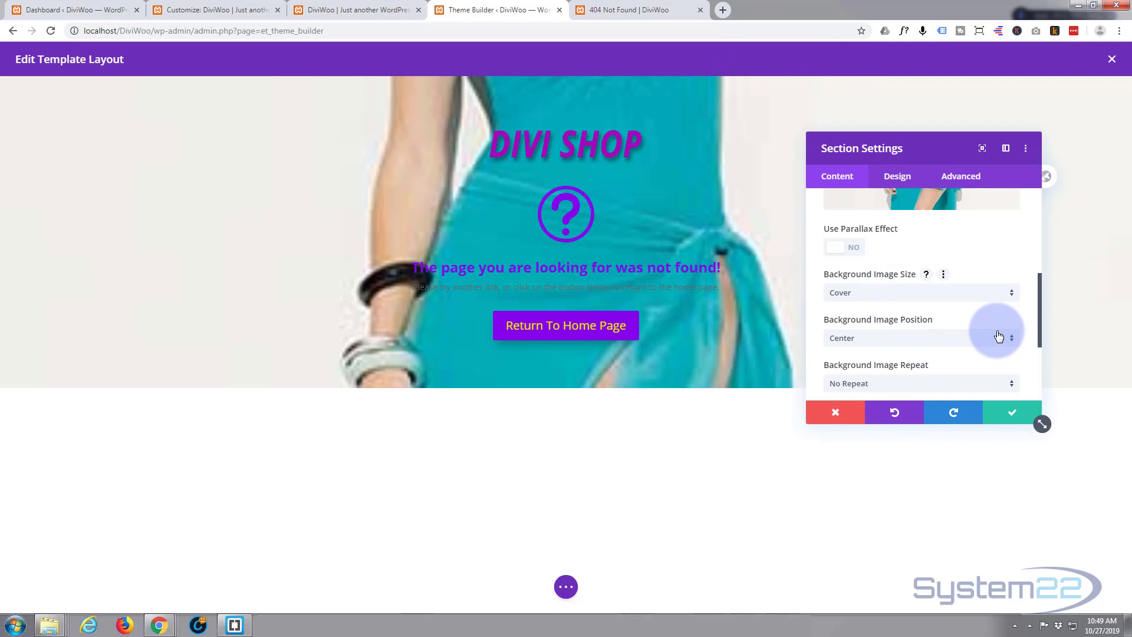
{"action": "left_click", "coordinate": [952, 294]}
{"action": "left_click", "coordinate": [906, 326]}
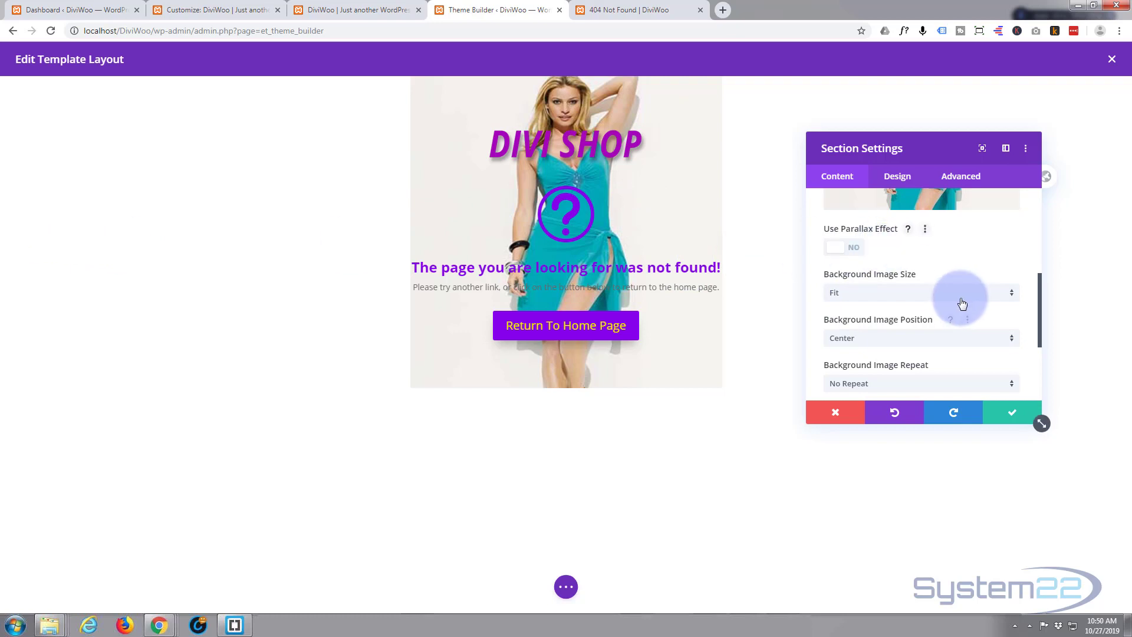
{"action": "left_click", "coordinate": [894, 338]}
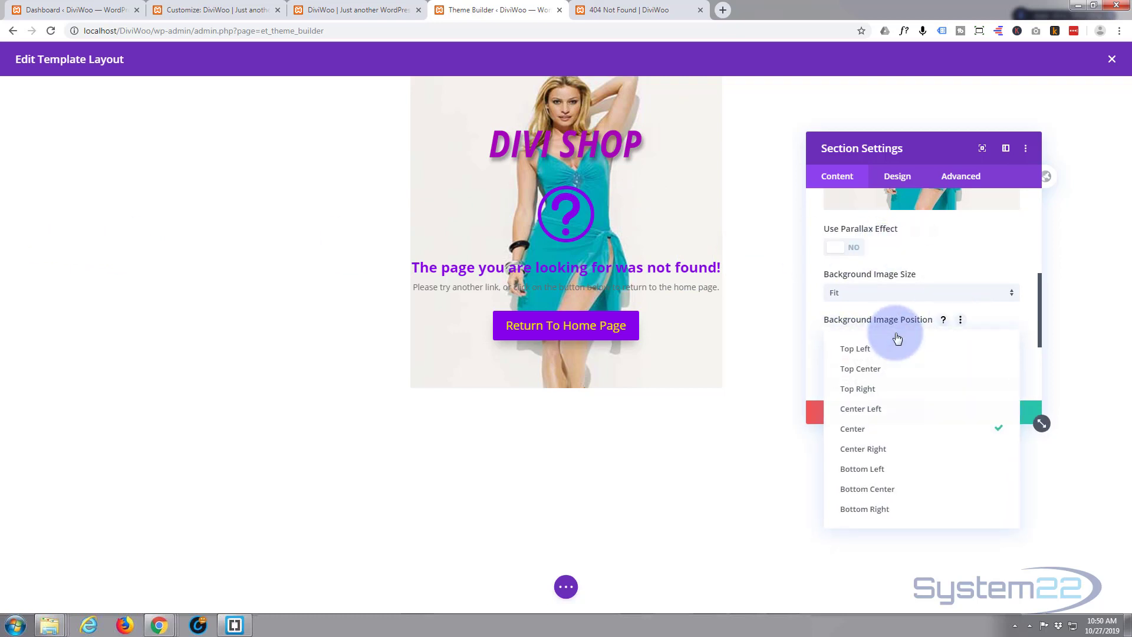
{"action": "left_click", "coordinate": [870, 349]}
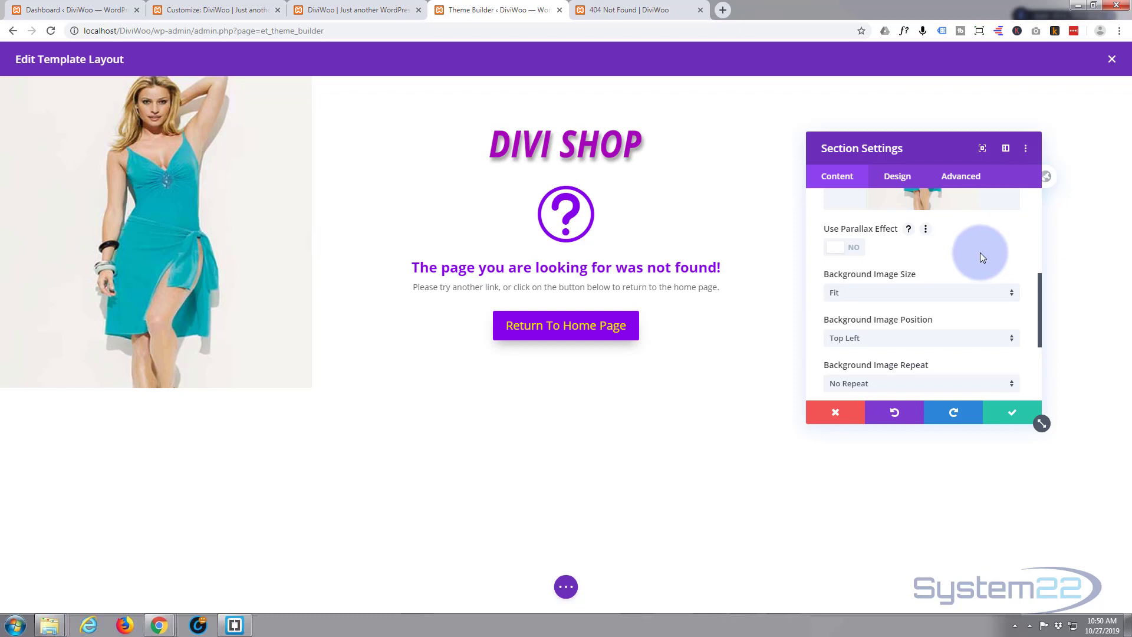
Step: Set the section's height to 100vh in its sizing options
{"action": "left_click", "coordinate": [898, 177]}
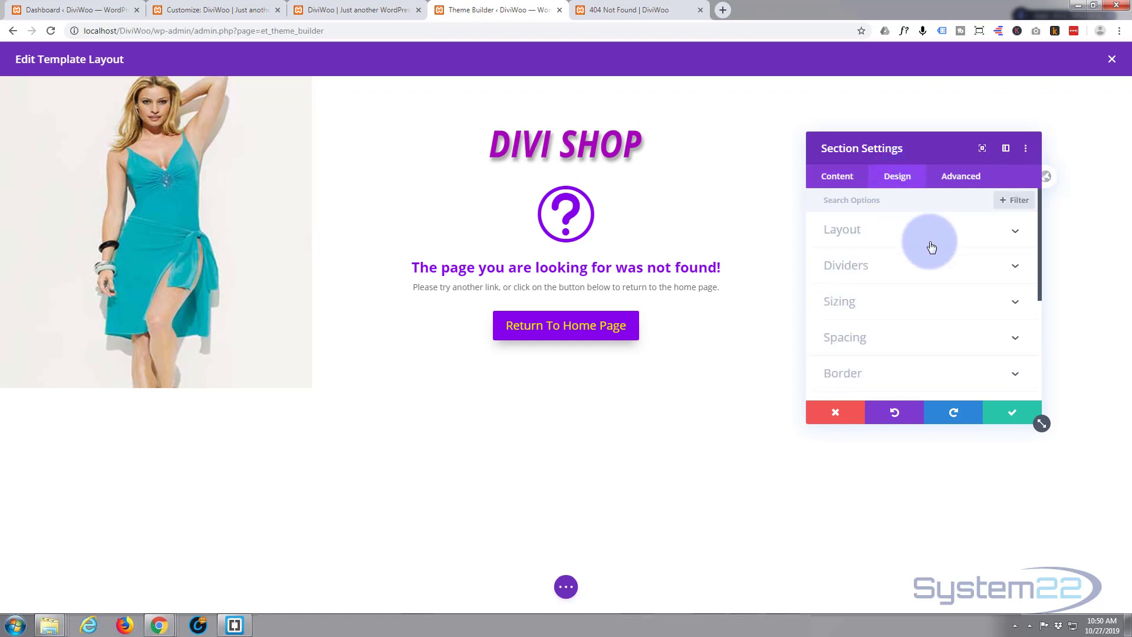
{"action": "left_click", "coordinate": [912, 303]}
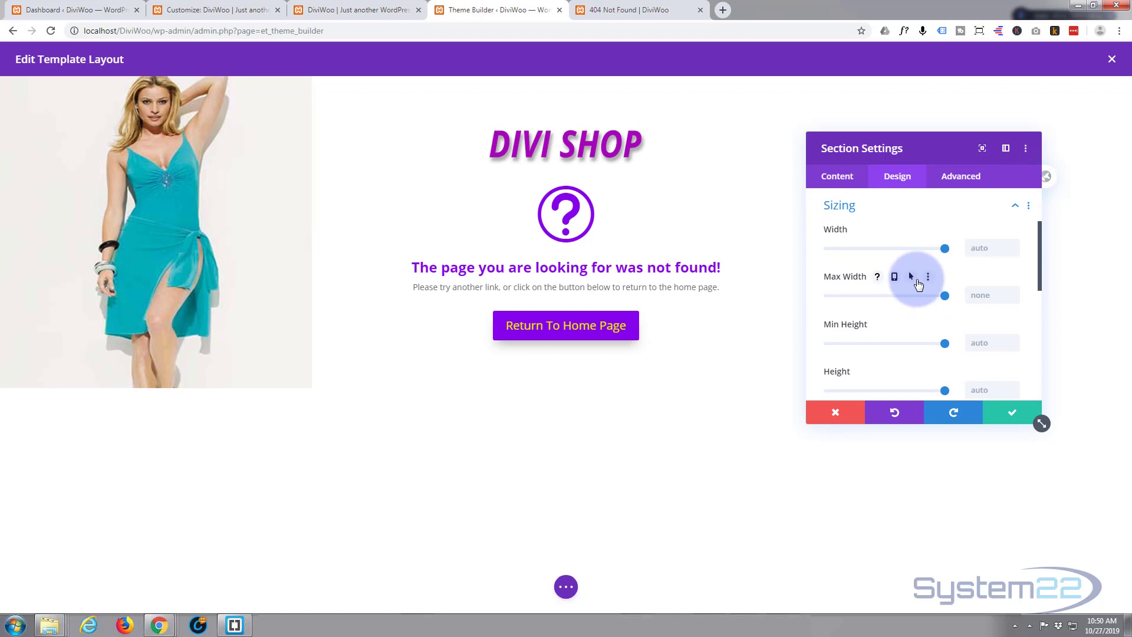
{"action": "scroll", "coordinate": [917, 278], "scroll_direction": "down", "scroll_amount": 2}
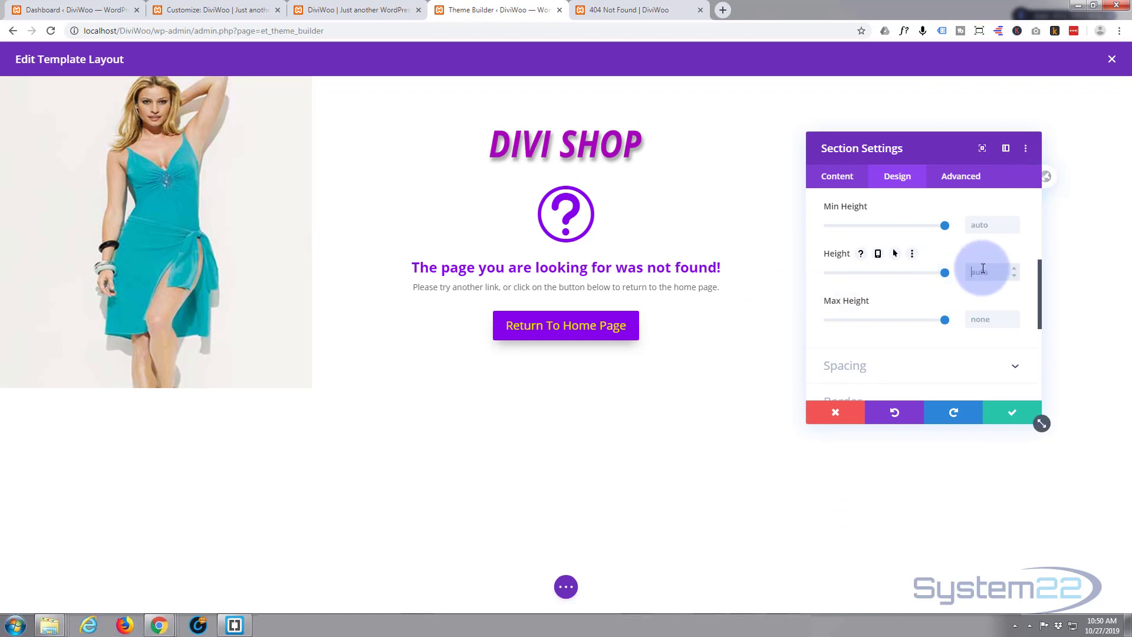
{"action": "type", "text": "pxvh"}
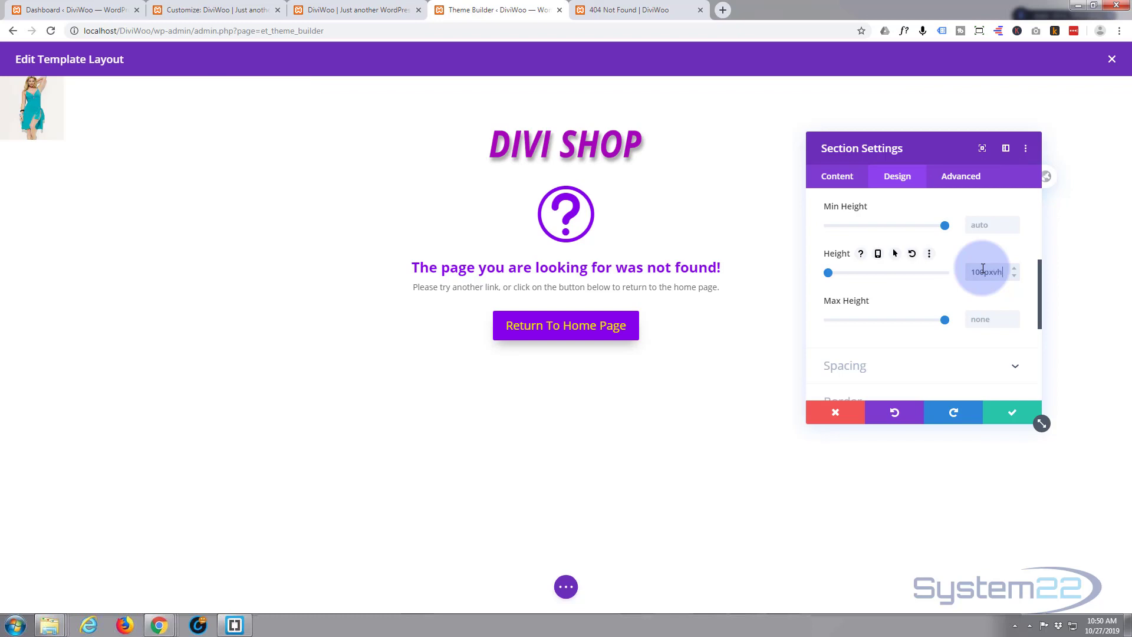
{"action": "key", "text": "BackSpace"}
{"action": "key", "text": "BackSpace"}
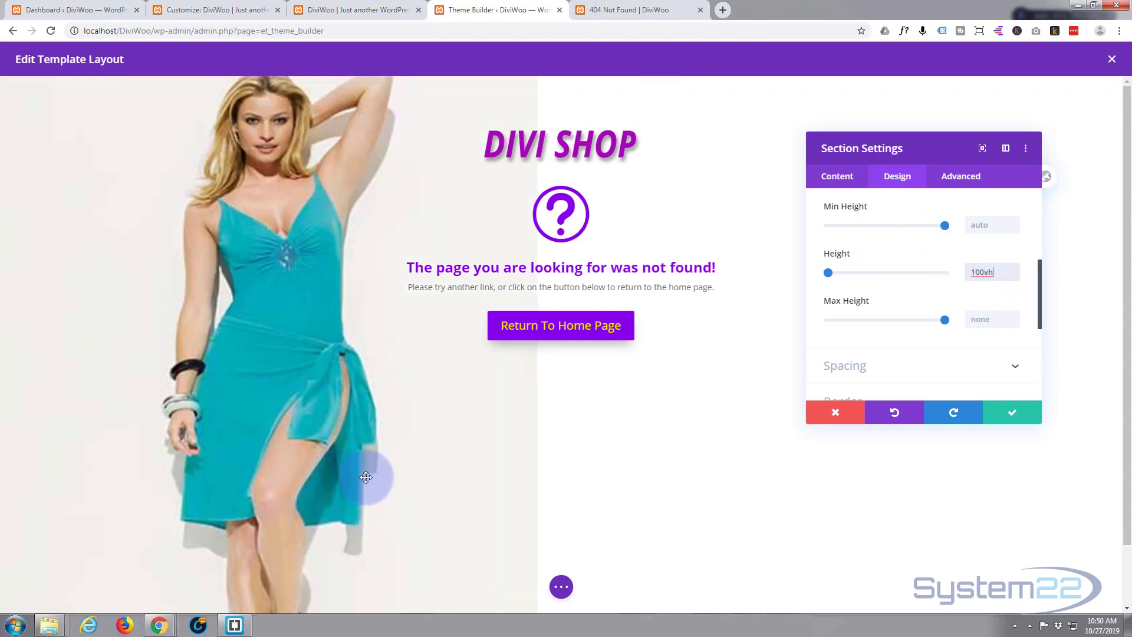
{"action": "scroll", "coordinate": [371, 477], "scroll_direction": "down", "scroll_amount": 1}
{"action": "scroll", "coordinate": [371, 477], "scroll_direction": "up", "scroll_amount": 1}
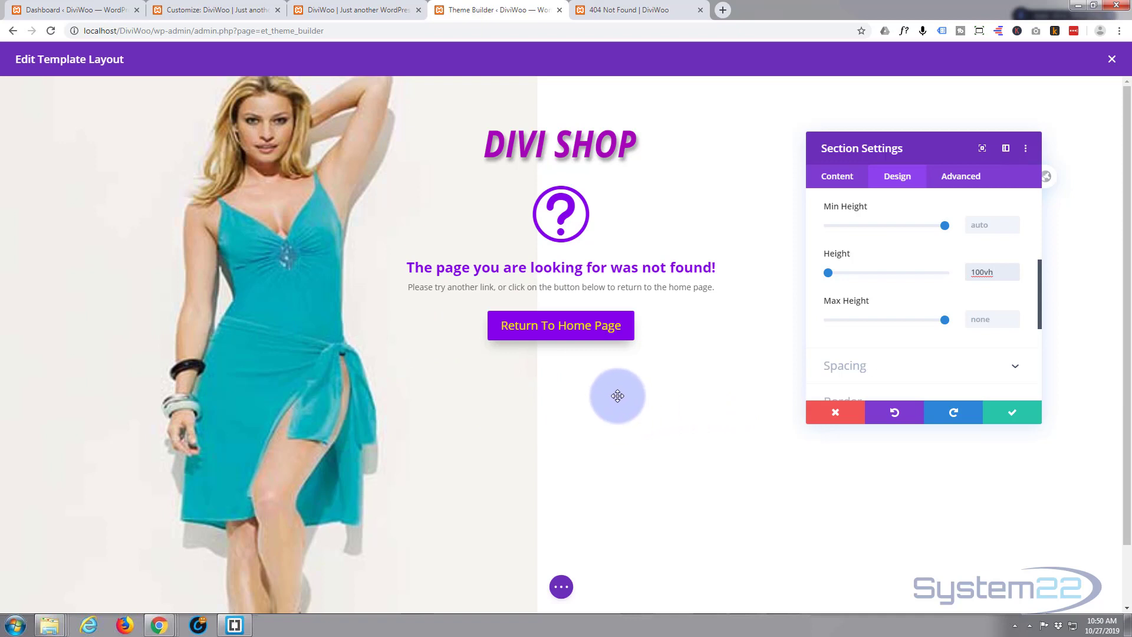
Step: Give the section a light gray background color that matches the backdrop of the dress photo
{"action": "left_click", "coordinate": [843, 180]}
{"action": "left_click", "coordinate": [861, 264]}
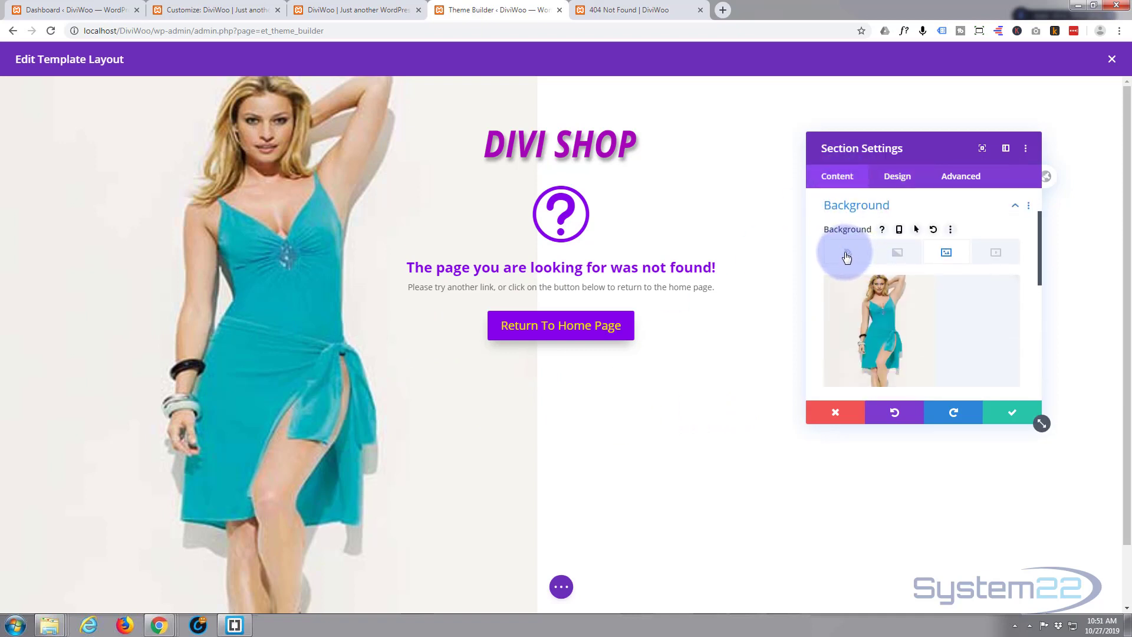
{"action": "left_click", "coordinate": [847, 254]}
{"action": "left_click", "coordinate": [913, 322]}
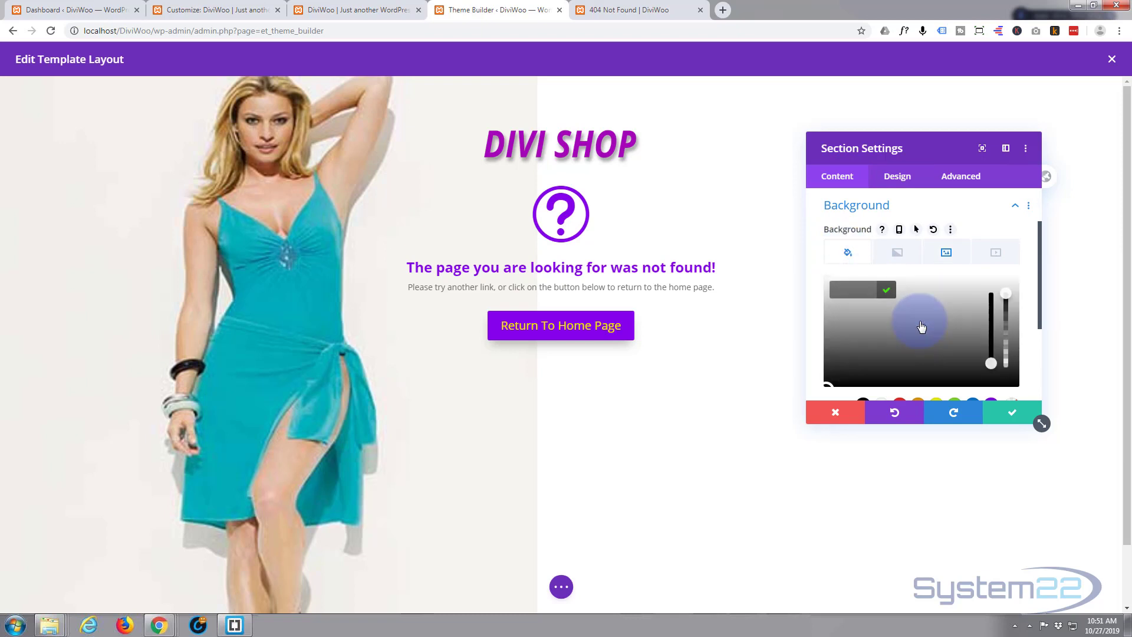
{"action": "left_click", "coordinate": [833, 358]}
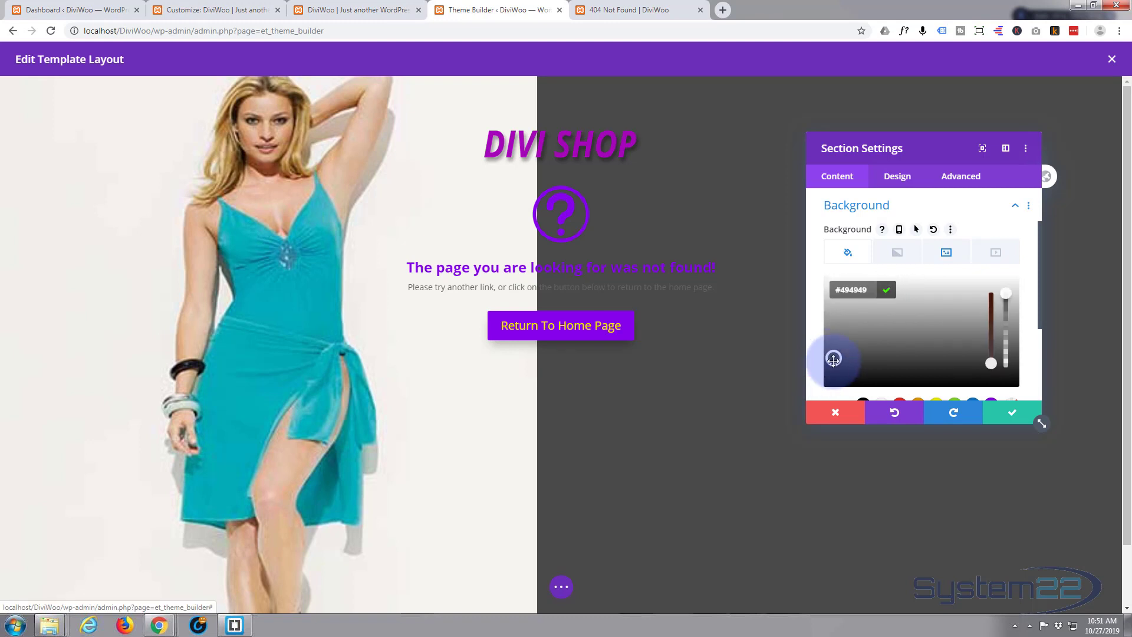
{"action": "left_click_drag", "start_coordinate": [833, 360], "coordinate": [842, 286]}
Step: Try the Multiply, Screen and Overlay blend modes on the section's background image
{"action": "left_click", "coordinate": [947, 252]}
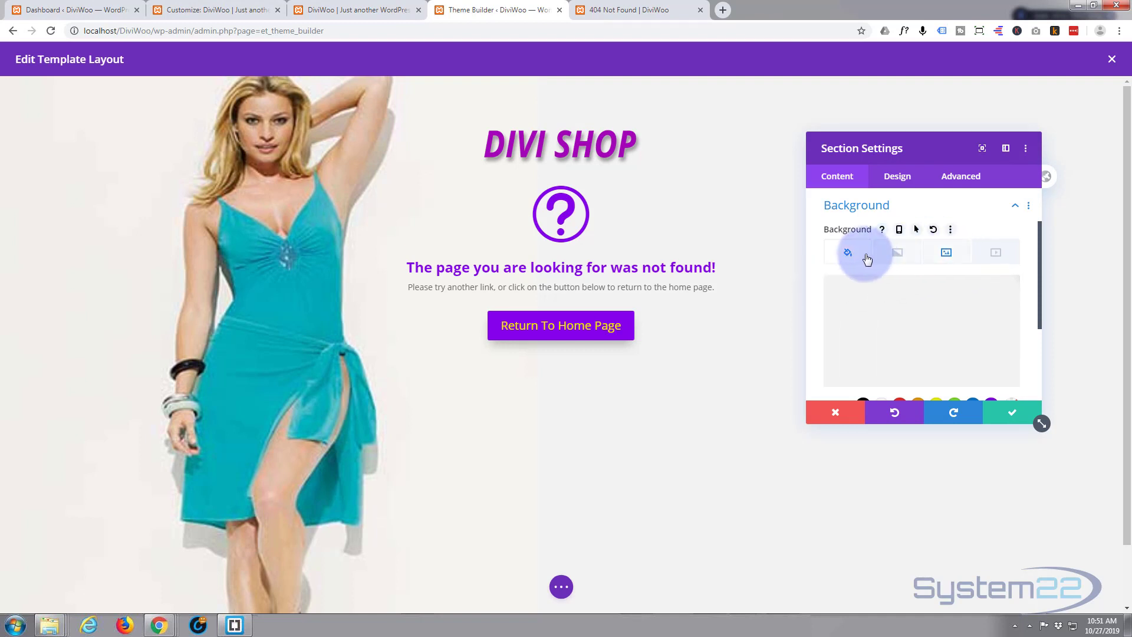
{"action": "scroll", "coordinate": [943, 282], "scroll_direction": "down", "scroll_amount": 5}
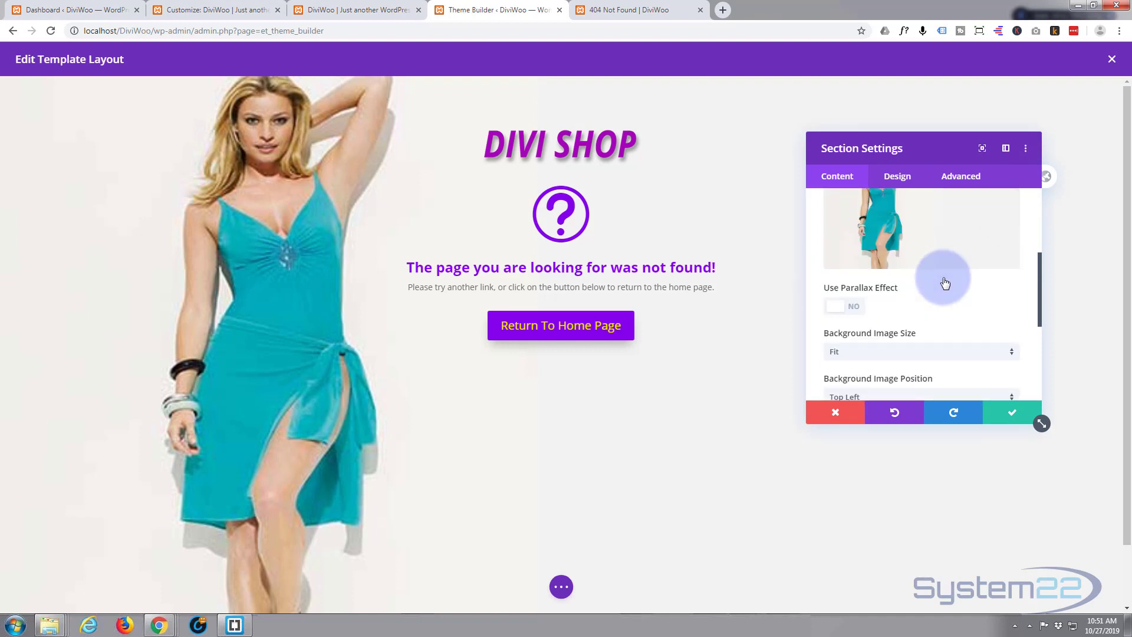
{"action": "scroll", "coordinate": [948, 282], "scroll_direction": "down", "scroll_amount": 2}
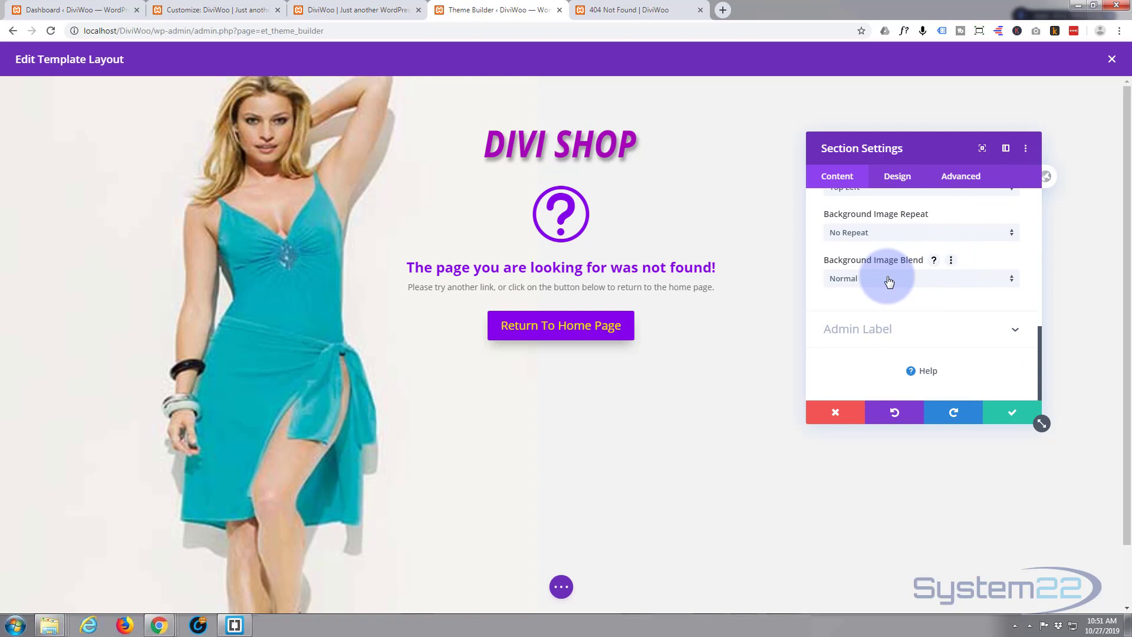
{"action": "left_click", "coordinate": [916, 279]}
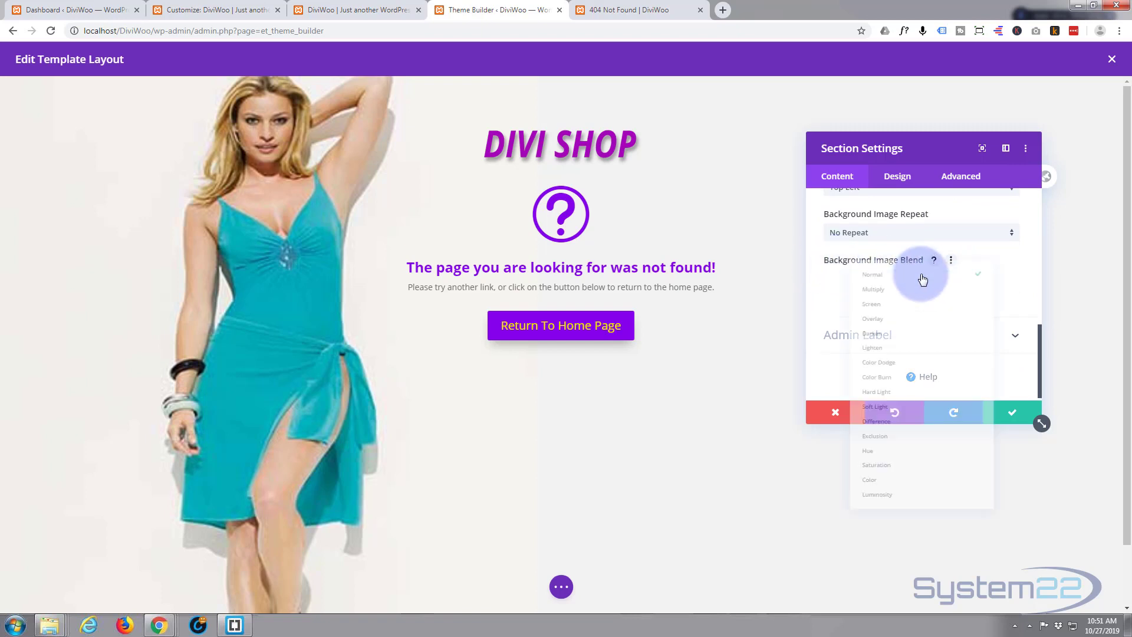
{"action": "left_click", "coordinate": [893, 260]}
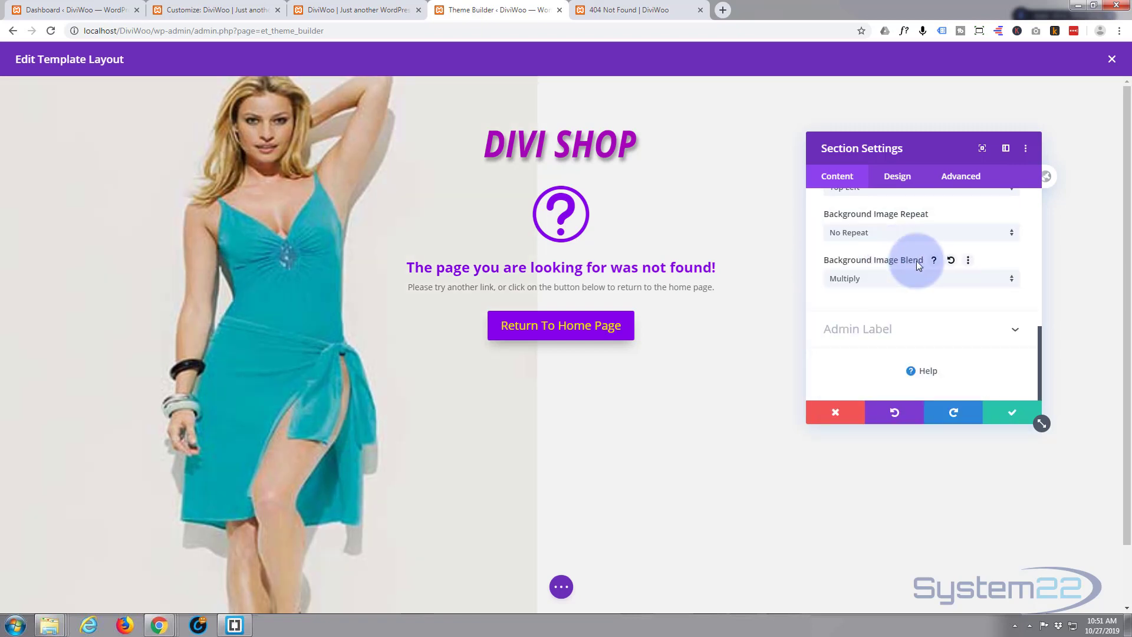
{"action": "left_click", "coordinate": [904, 278]}
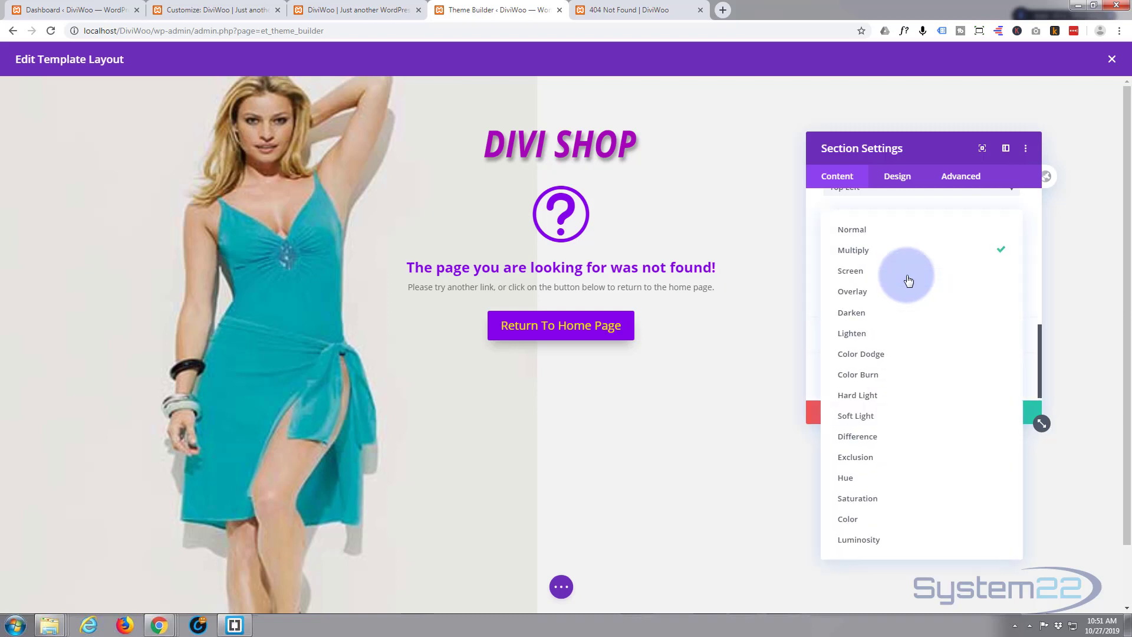
{"action": "left_click", "coordinate": [882, 276]}
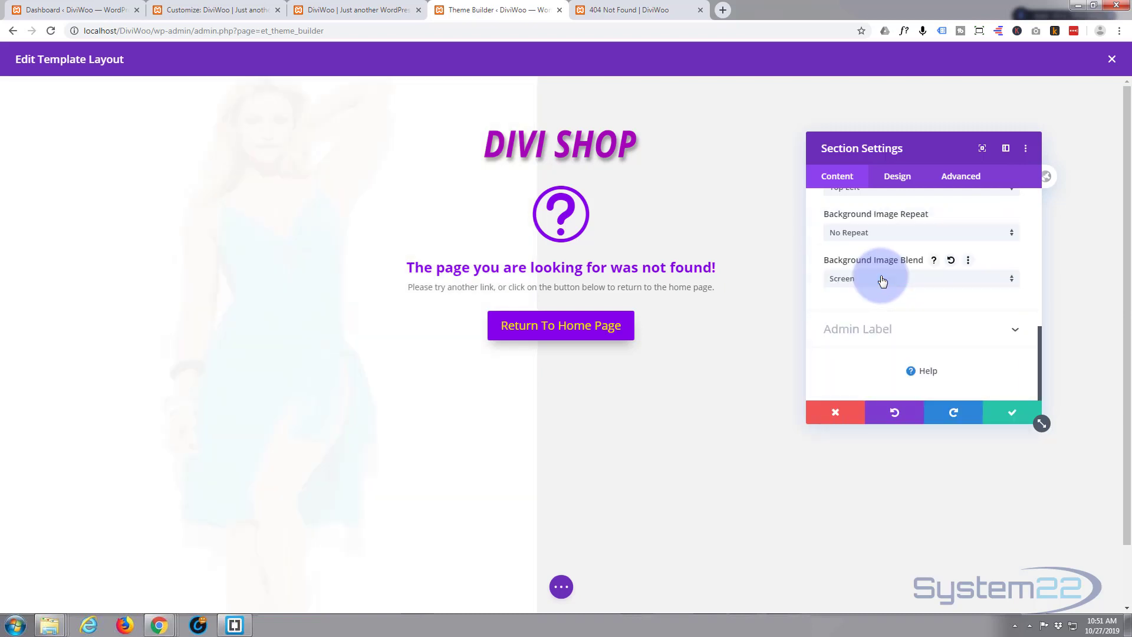
{"action": "left_click", "coordinate": [899, 283]}
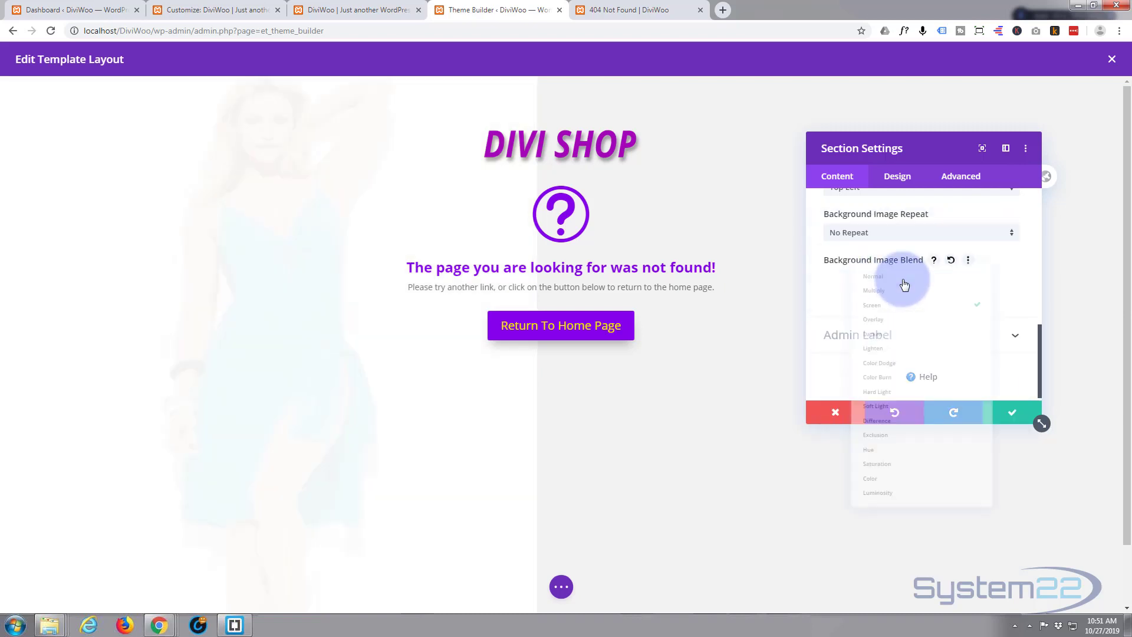
{"action": "left_click", "coordinate": [883, 299]}
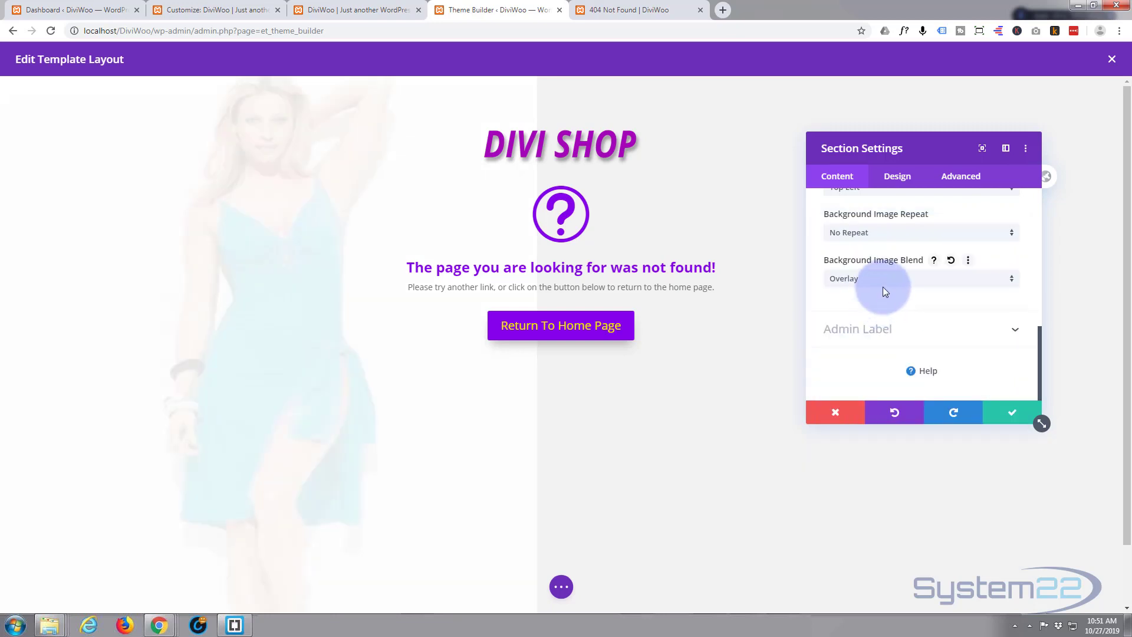
Step: Try the Darken and Difference blend modes on the section's background image, keep Darken, and save the section settings
{"action": "left_click", "coordinate": [902, 284]}
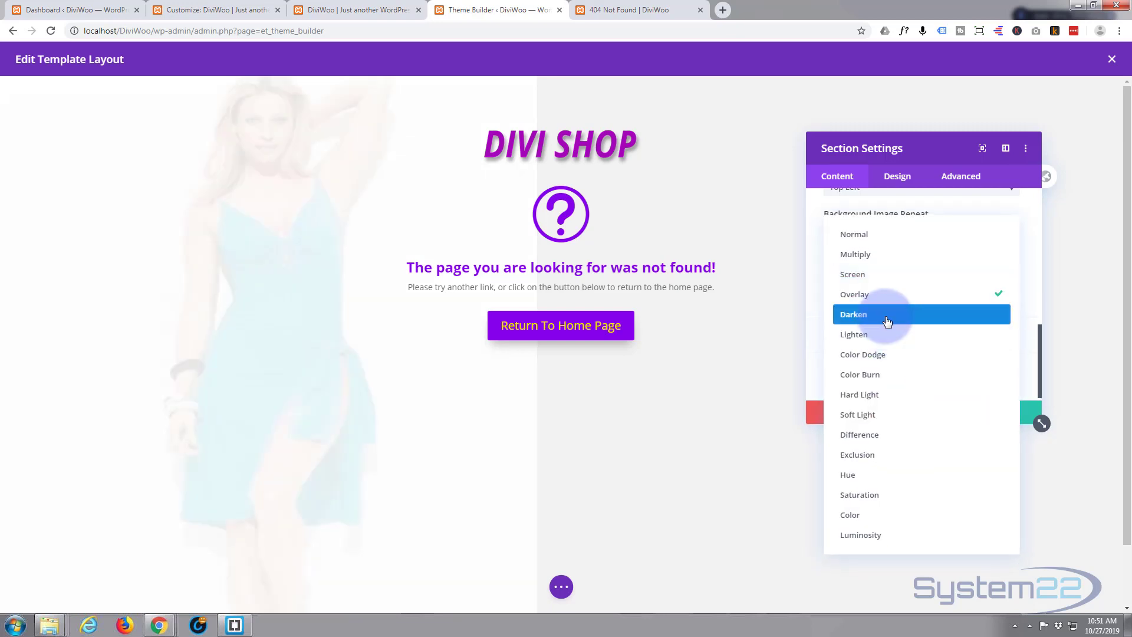
{"action": "left_click", "coordinate": [888, 321]}
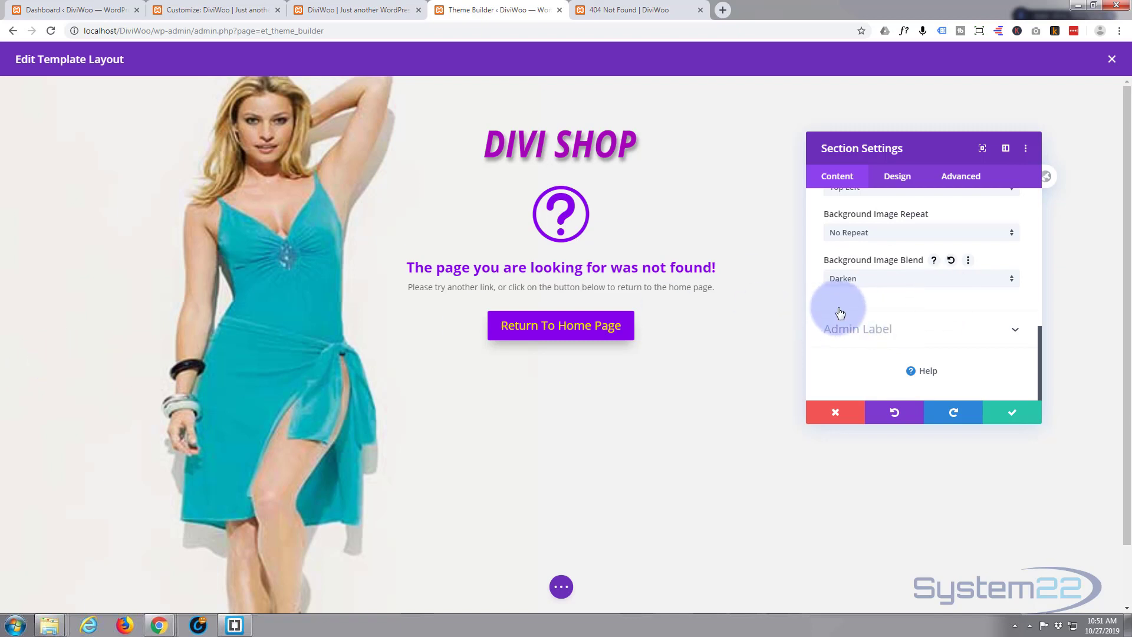
{"action": "left_click", "coordinate": [896, 278]}
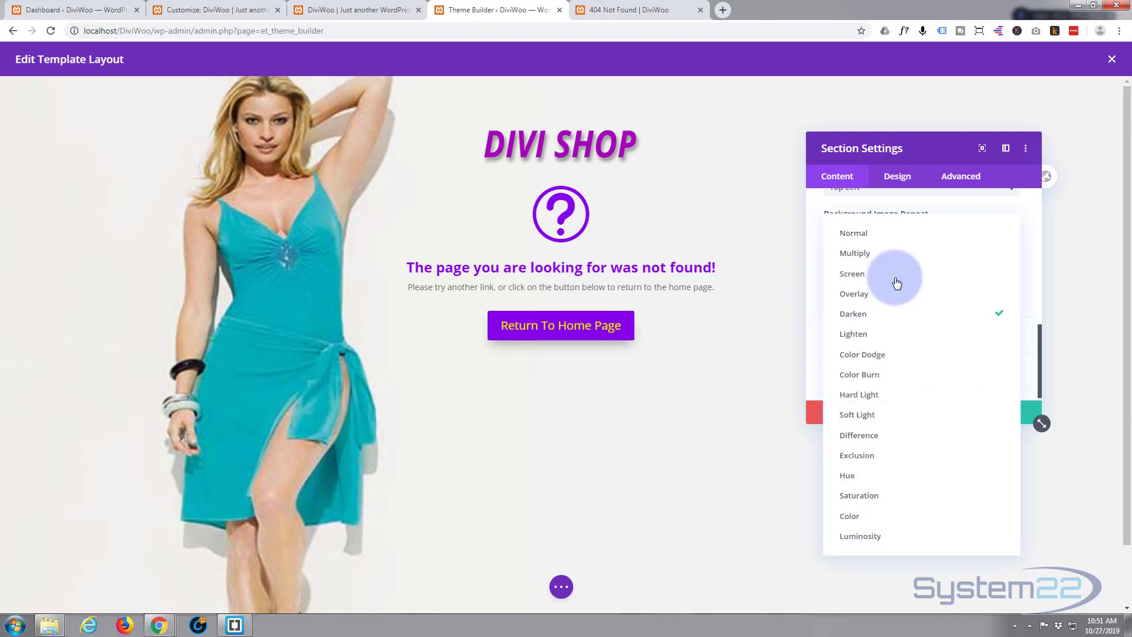
{"action": "left_click", "coordinate": [872, 435]}
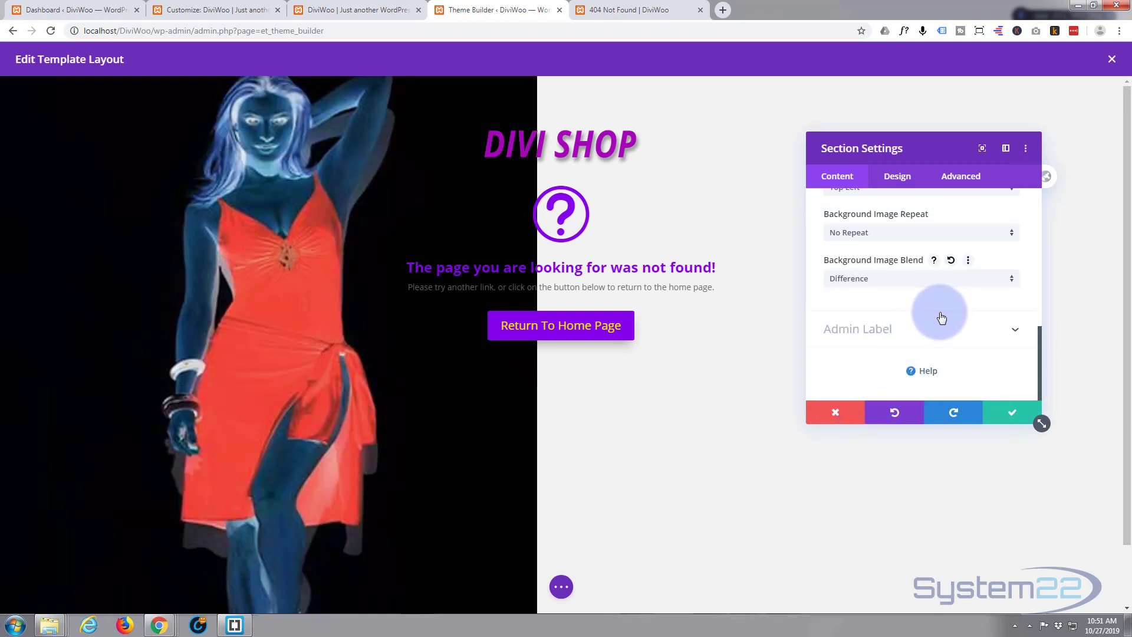
{"action": "left_click", "coordinate": [909, 273]}
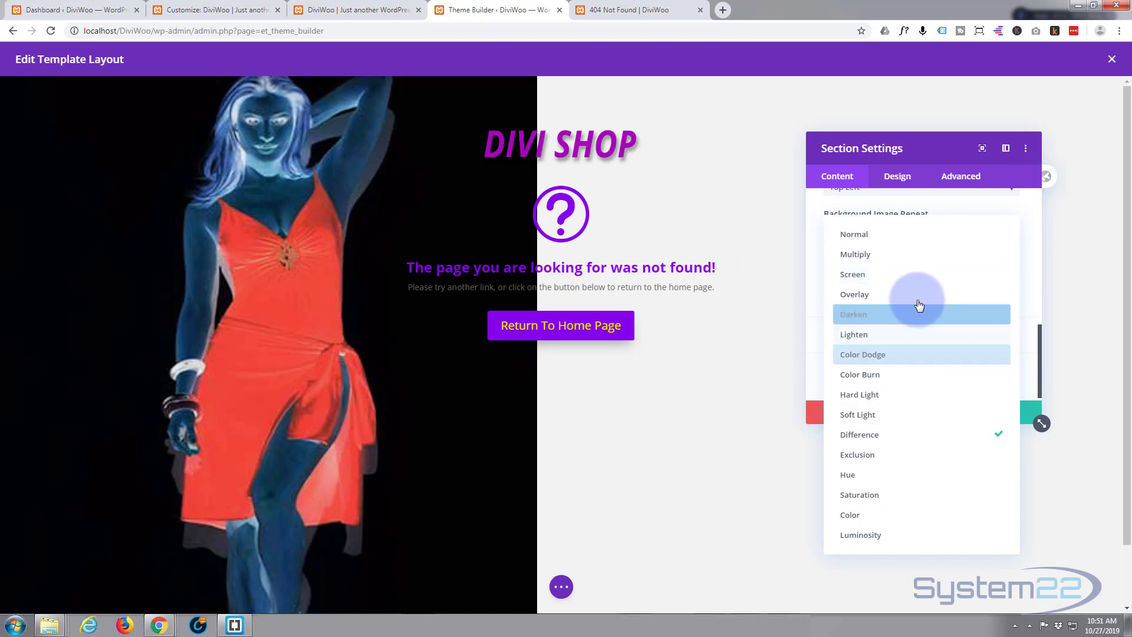
{"action": "left_click", "coordinate": [925, 318]}
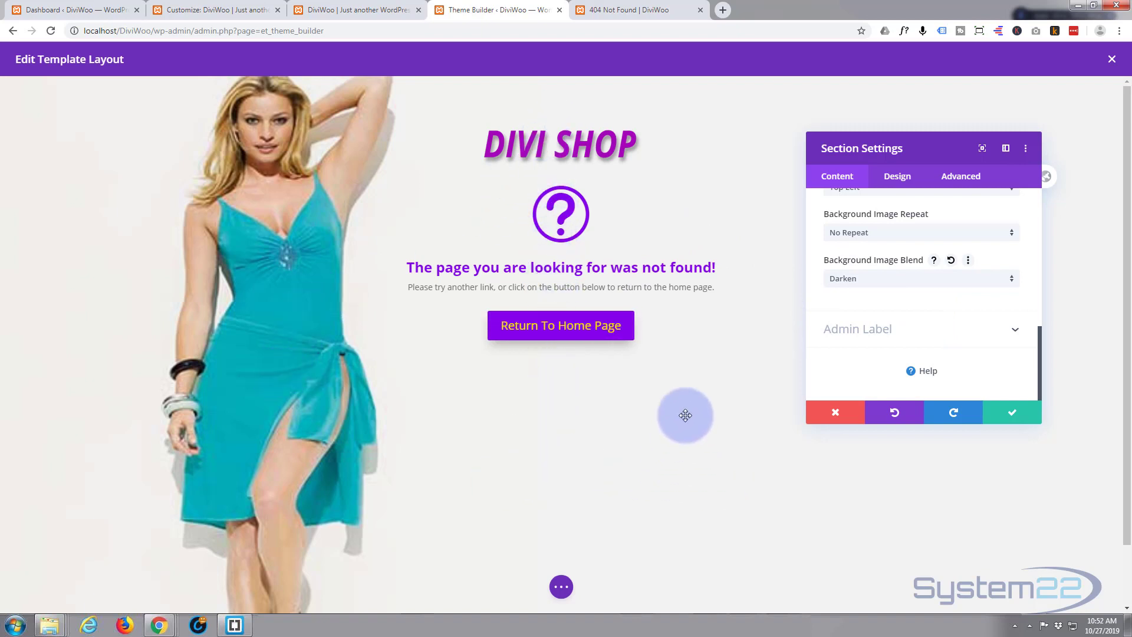
{"action": "left_click", "coordinate": [1017, 414]}
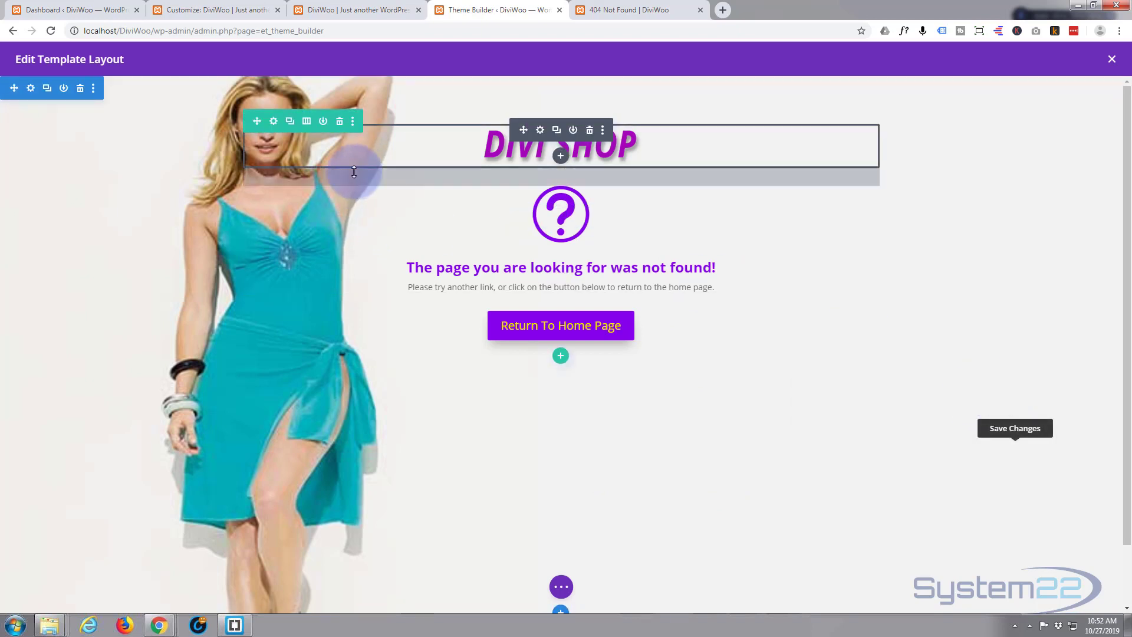
Step: Increase the top padding of the row containing the logo to about 118 px
{"action": "left_click", "coordinate": [274, 122]}
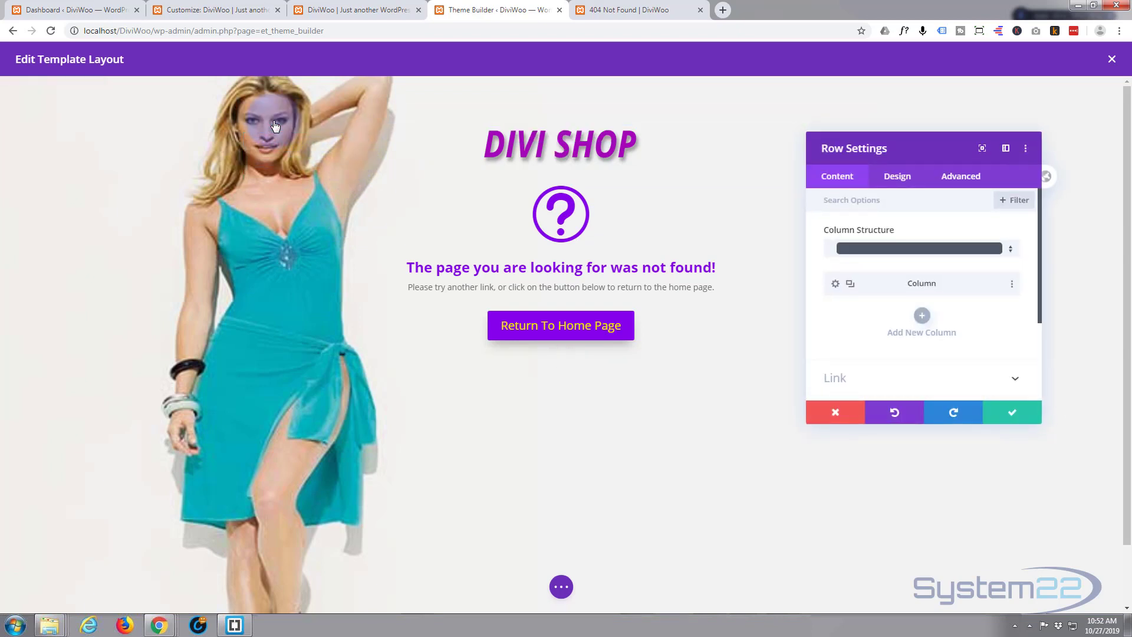
{"action": "left_click", "coordinate": [844, 415]}
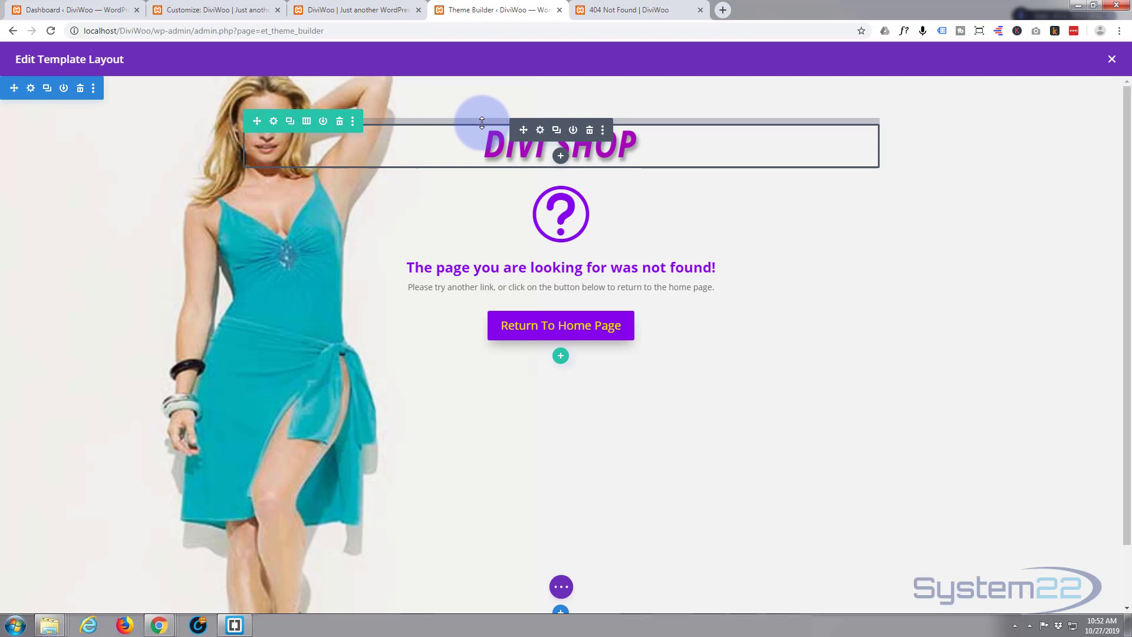
{"action": "left_click_drag", "start_coordinate": [482, 134], "coordinate": [471, 191]}
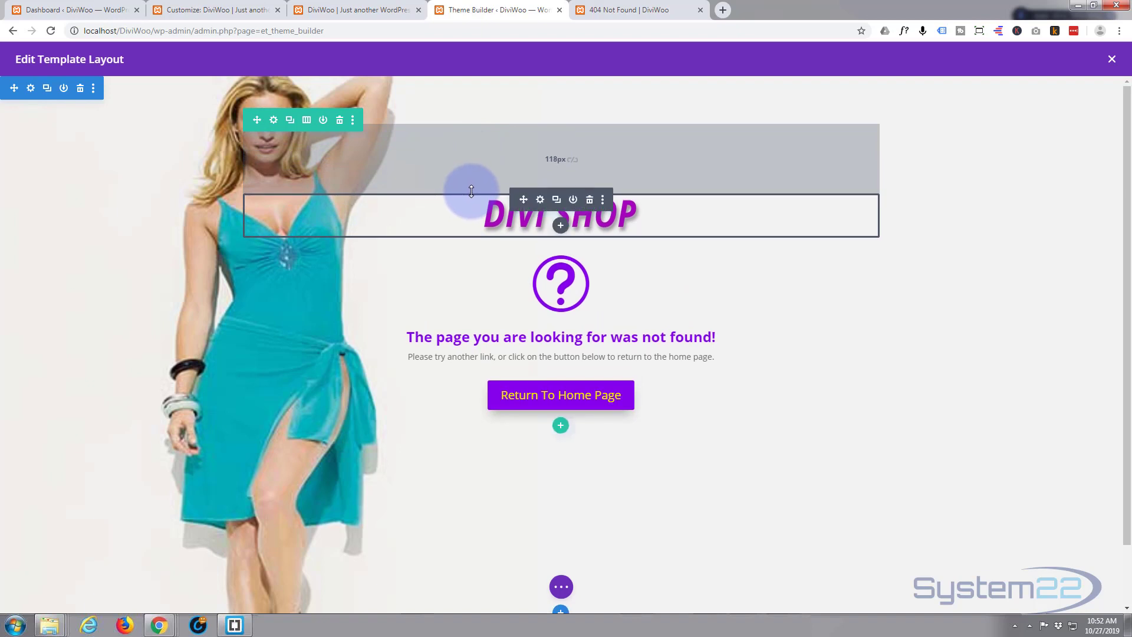
Step: Save the 404 body layout, close its editor, and save the theme builder changes
{"action": "left_click", "coordinate": [562, 589]}
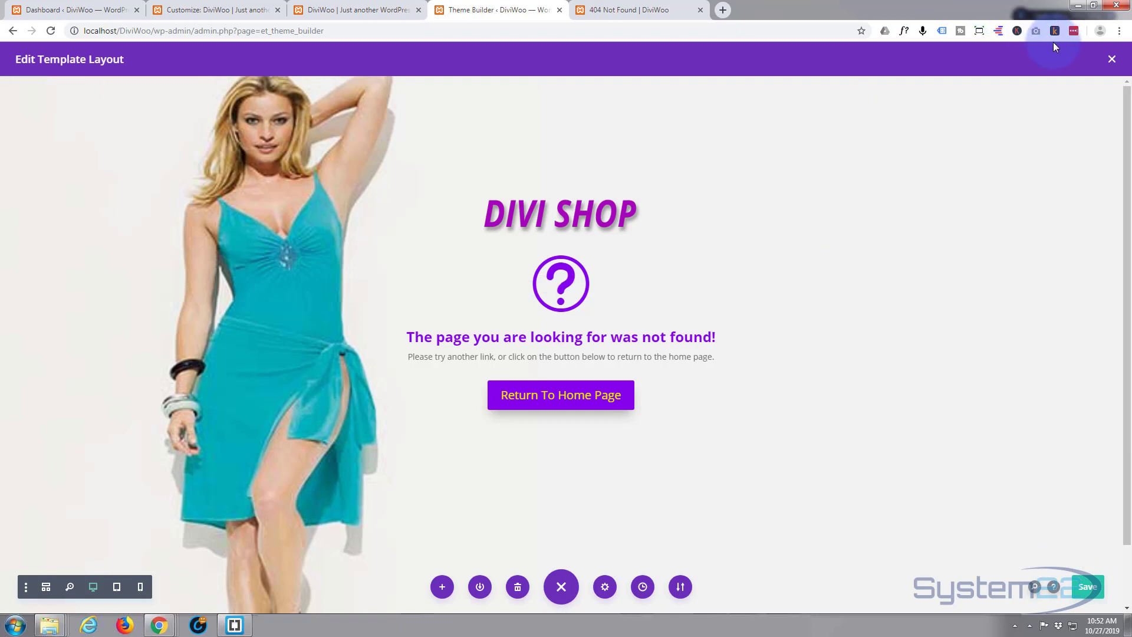
{"action": "left_click", "coordinate": [1113, 61]}
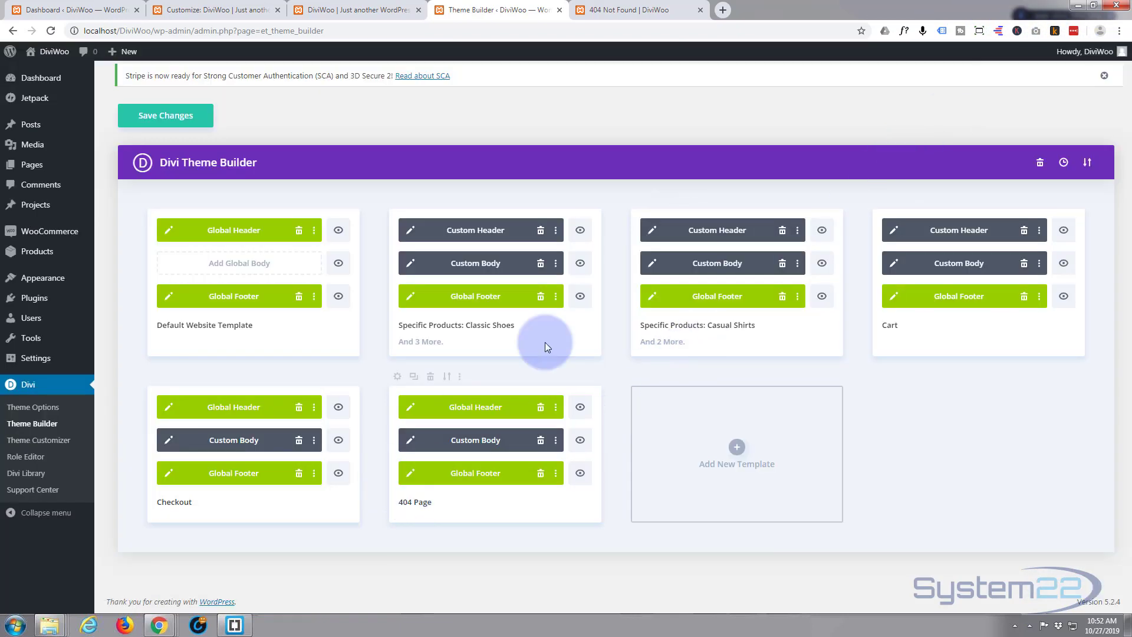
{"action": "left_click", "coordinate": [151, 117]}
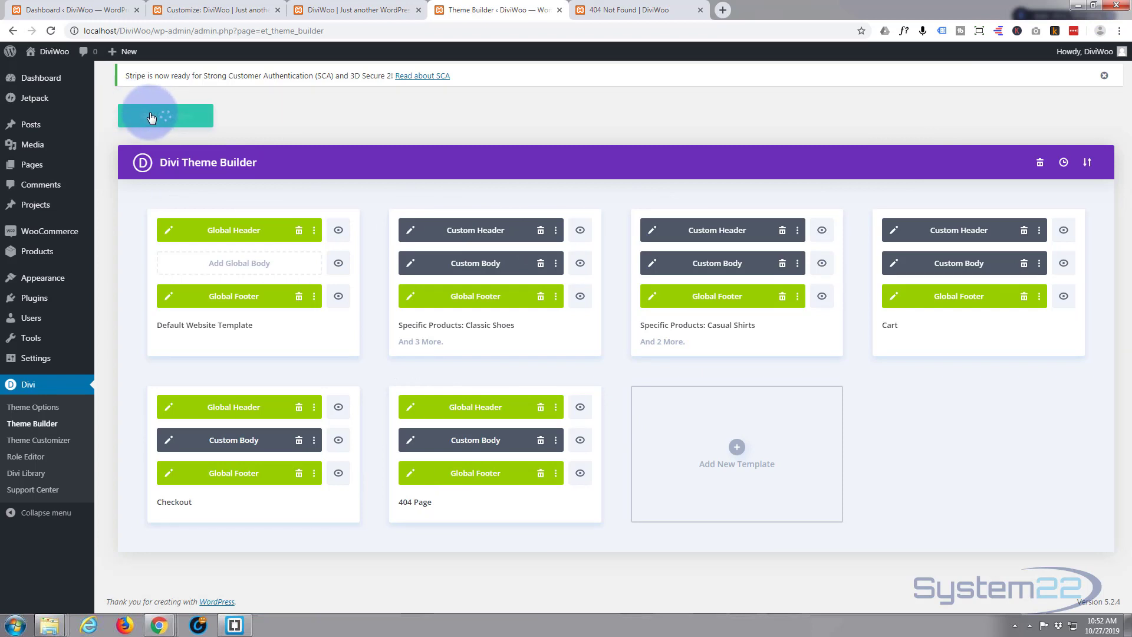
Step: Examine the finished 404 template on the live not-found page once the theme builder changes are saved
{"action": "left_click", "coordinate": [635, 9]}
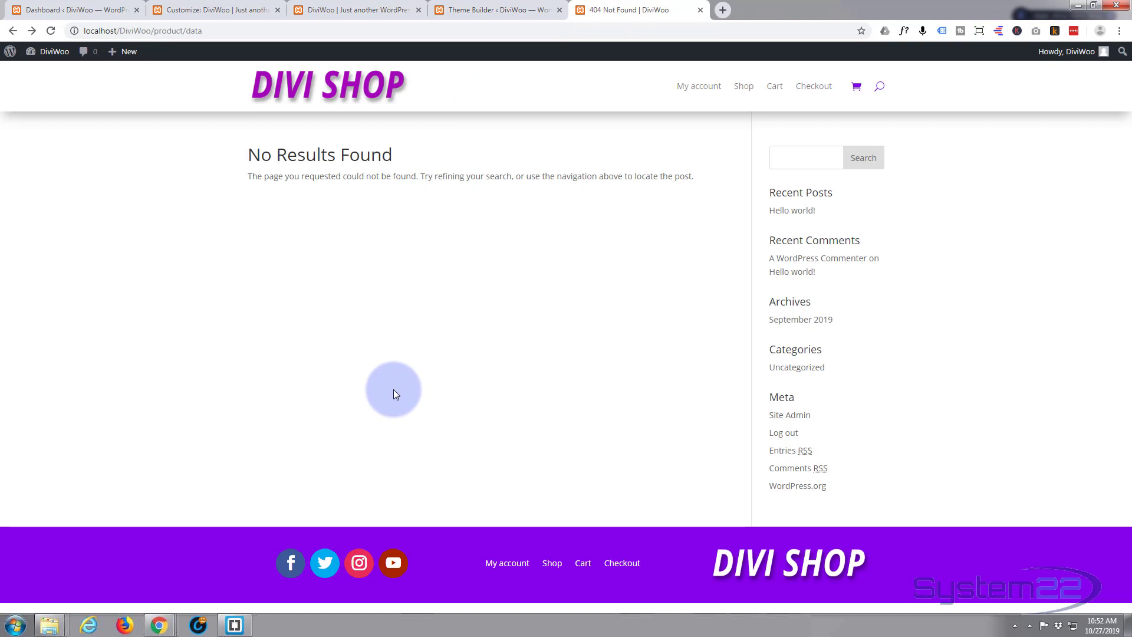
{"action": "left_click", "coordinate": [482, 10]}
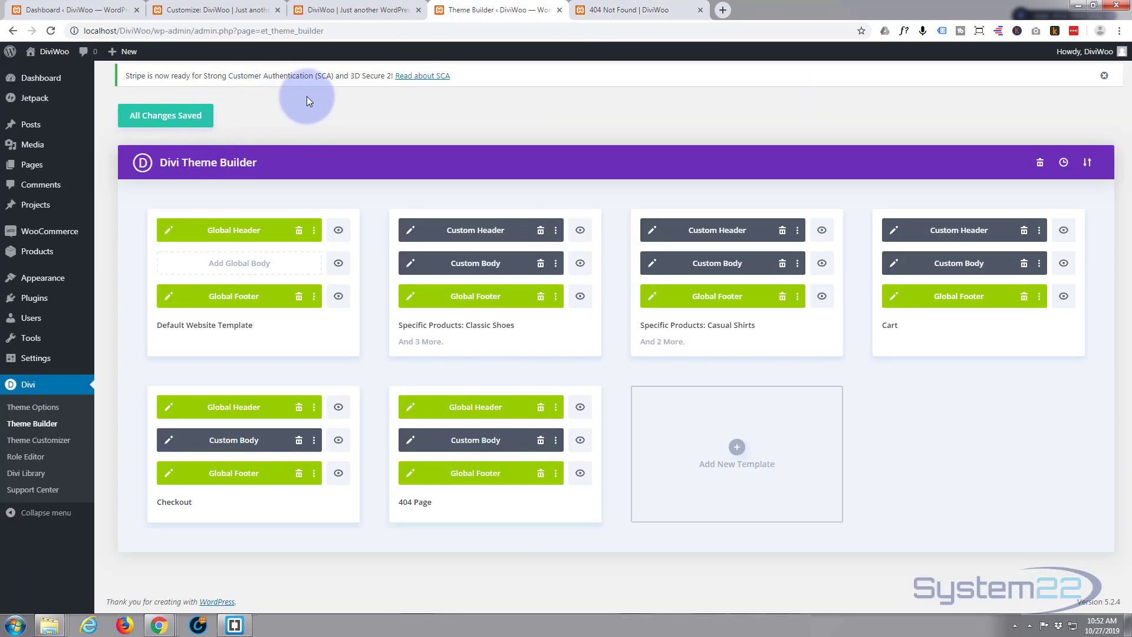
{"action": "left_click", "coordinate": [614, 10]}
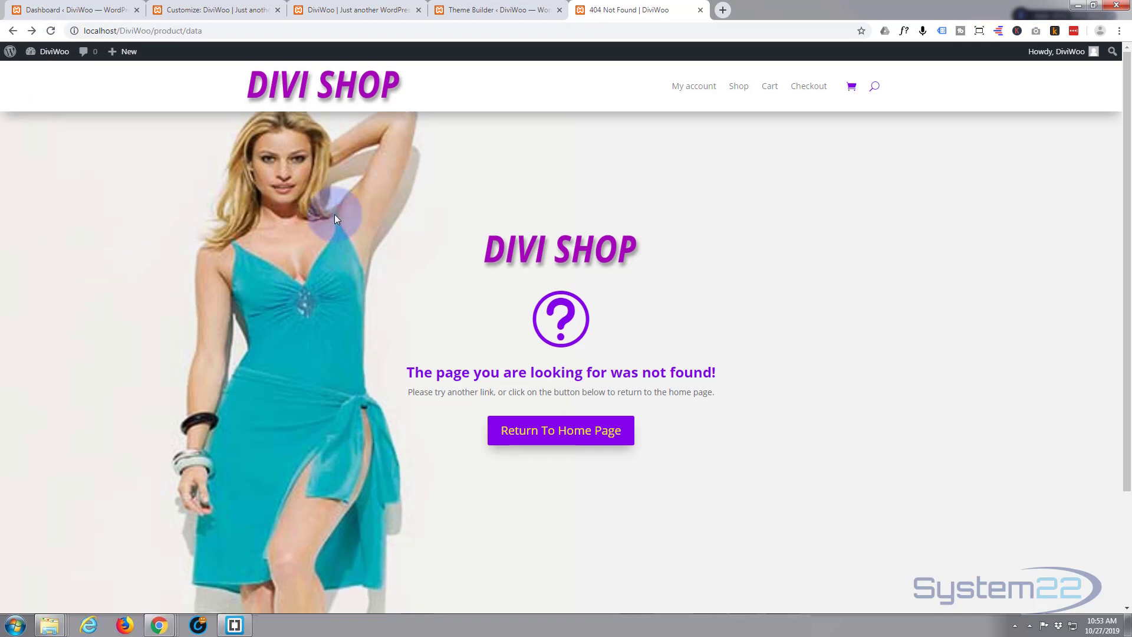
{"action": "scroll", "coordinate": [794, 266], "scroll_direction": "down", "scroll_amount": 3}
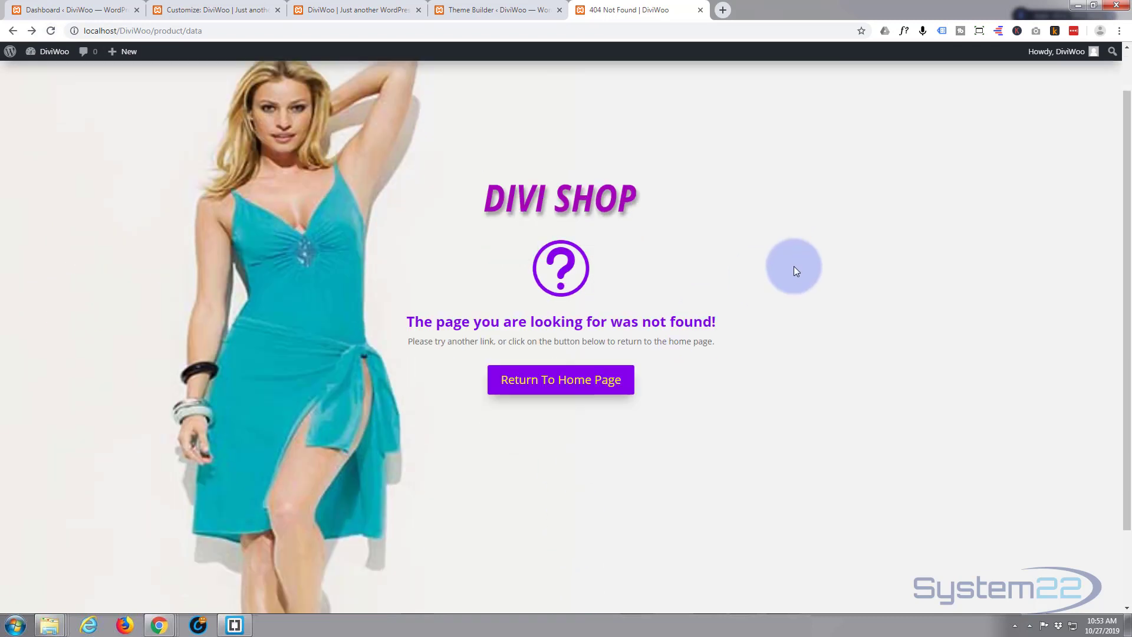
{"action": "scroll", "coordinate": [640, 554], "scroll_direction": "up", "scroll_amount": 3}
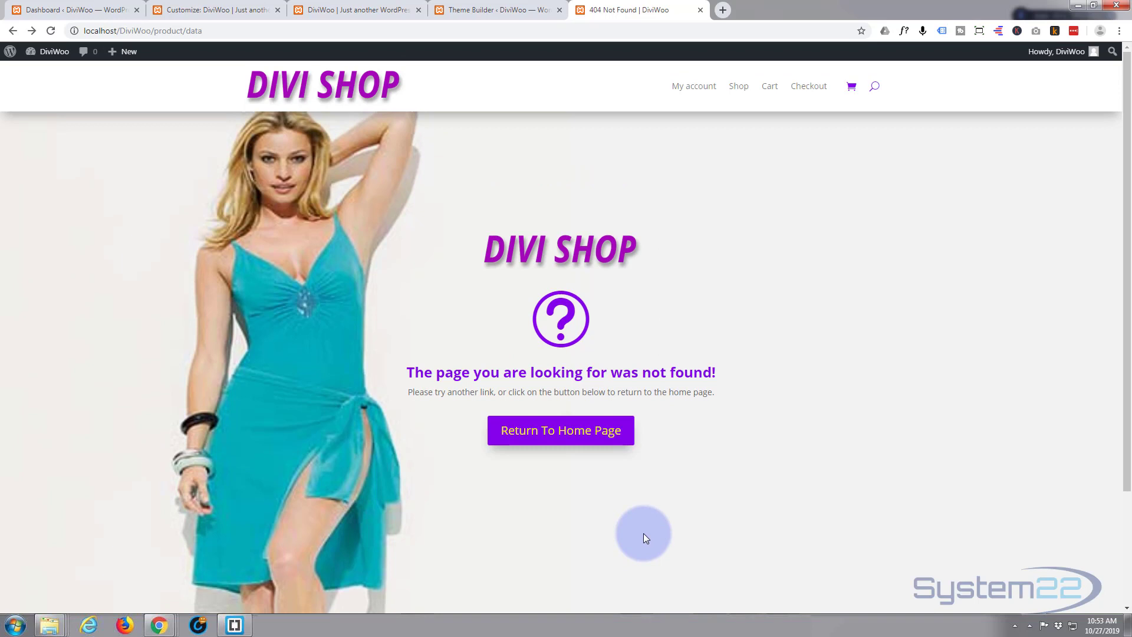
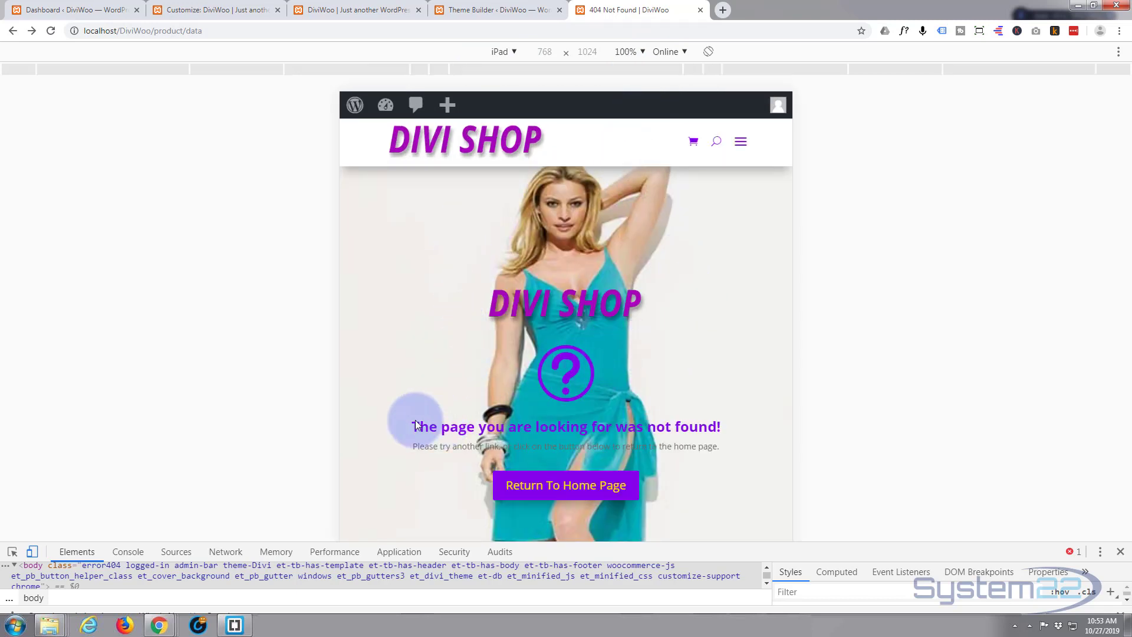
Step: Examine how the 404 page's text overlaps the background image in the iPad and iPhone X previews
{"action": "scroll", "coordinate": [455, 347], "scroll_direction": "down", "scroll_amount": 2}
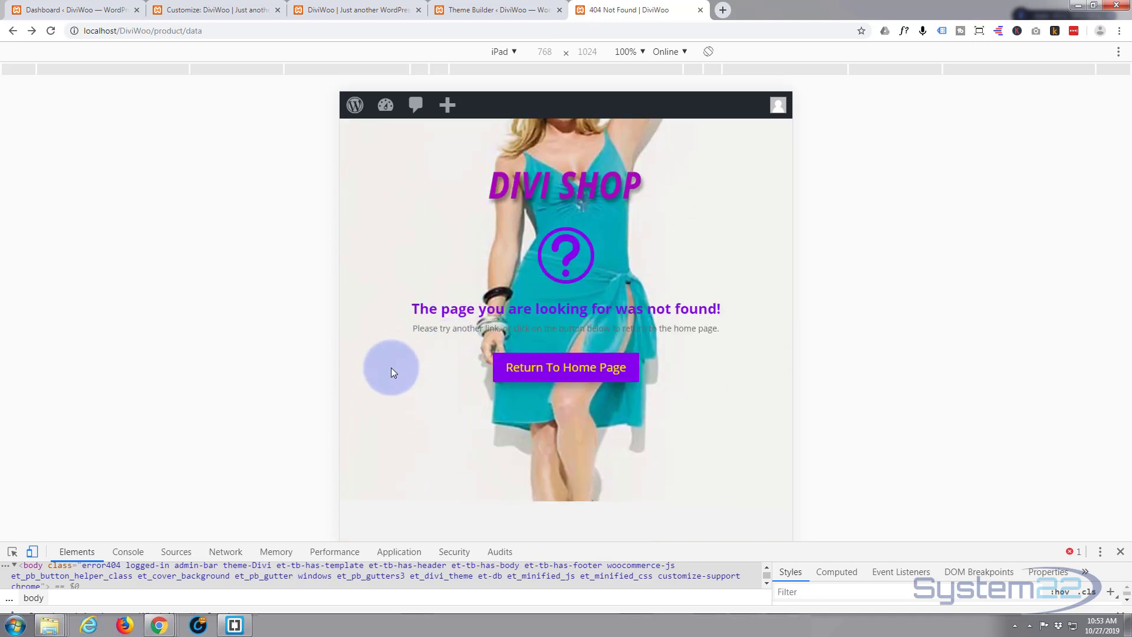
{"action": "scroll", "coordinate": [404, 416], "scroll_direction": "up", "scroll_amount": 2}
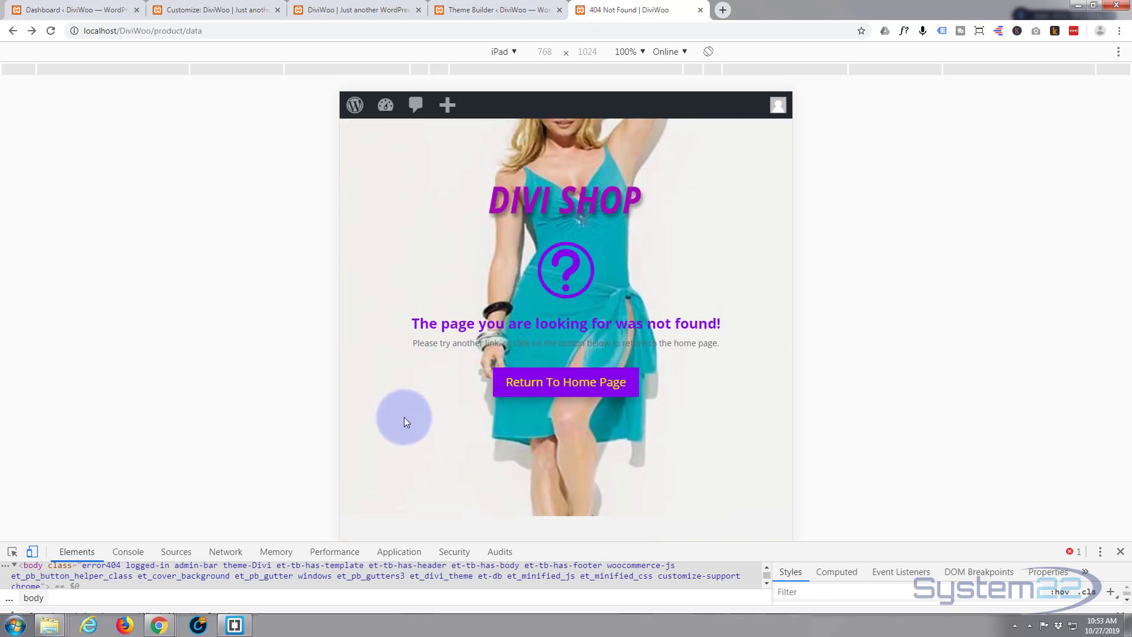
{"action": "left_click", "coordinate": [515, 52]}
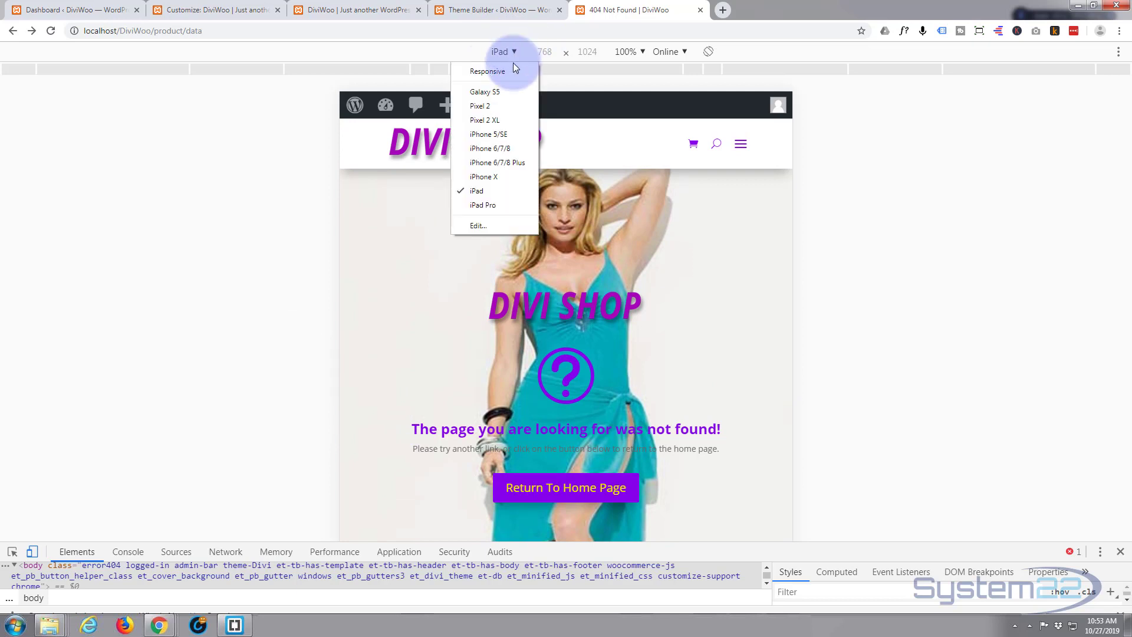
{"action": "left_click", "coordinate": [487, 177]}
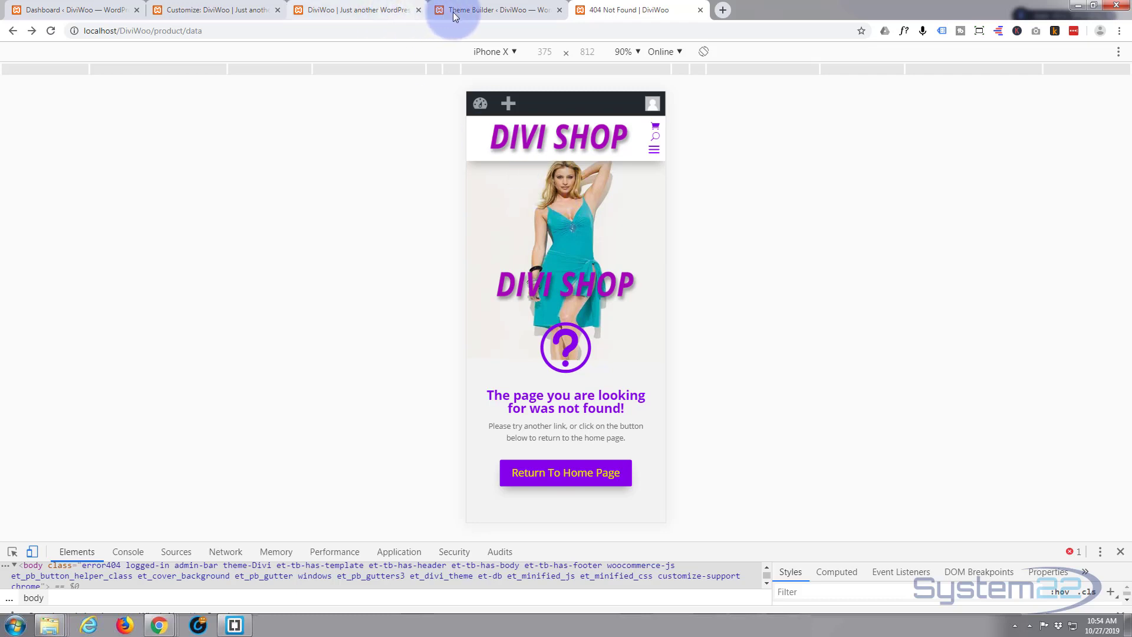
Step: Reopen the custom body of the 404 Page template in the theme builder and open its section's background options
{"action": "left_click", "coordinate": [480, 12]}
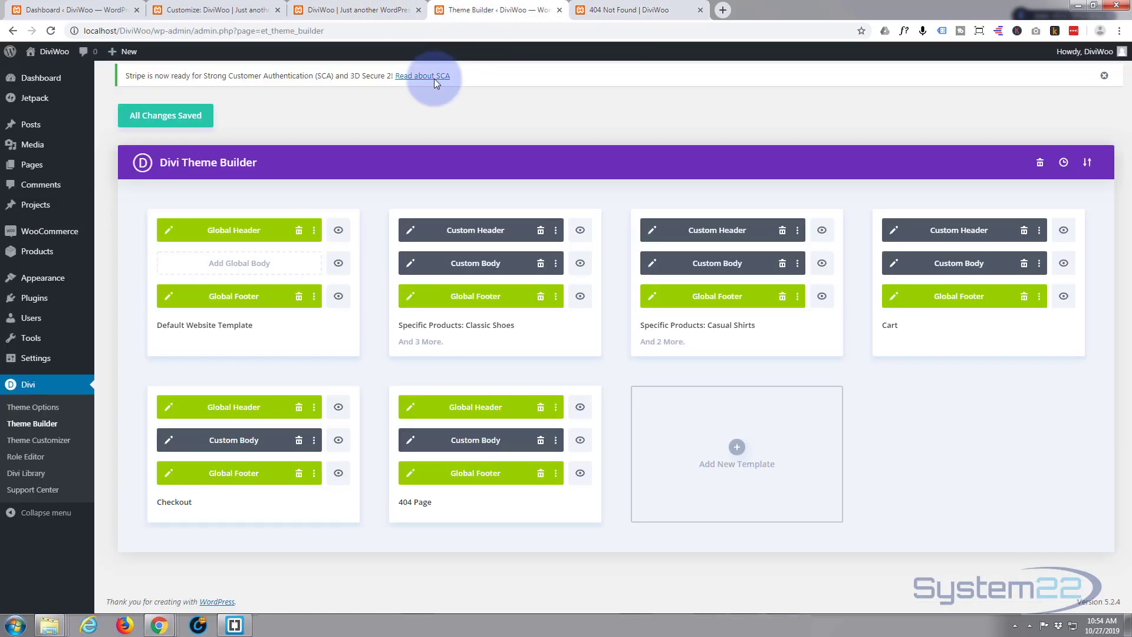
{"action": "left_click", "coordinate": [411, 442]}
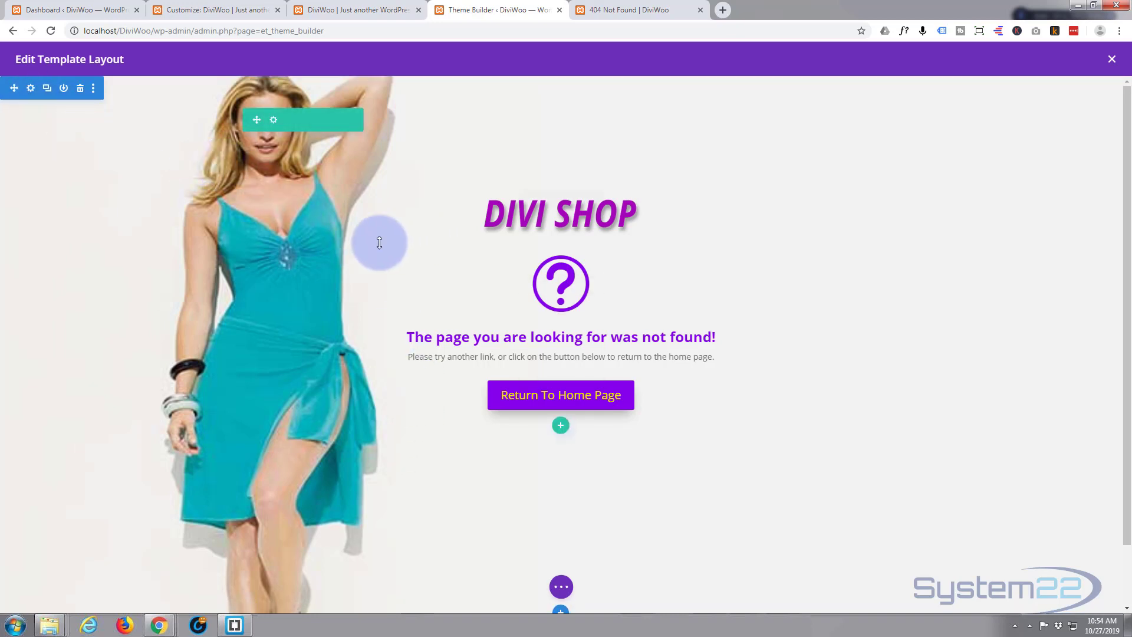
{"action": "left_click", "coordinate": [31, 88]}
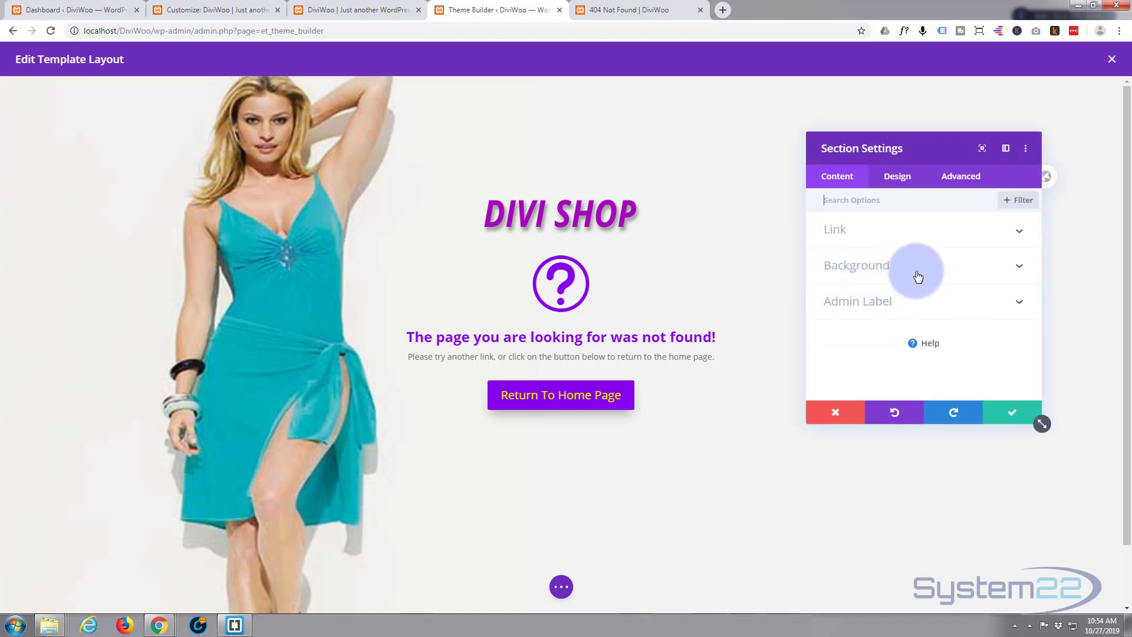
{"action": "left_click", "coordinate": [918, 275]}
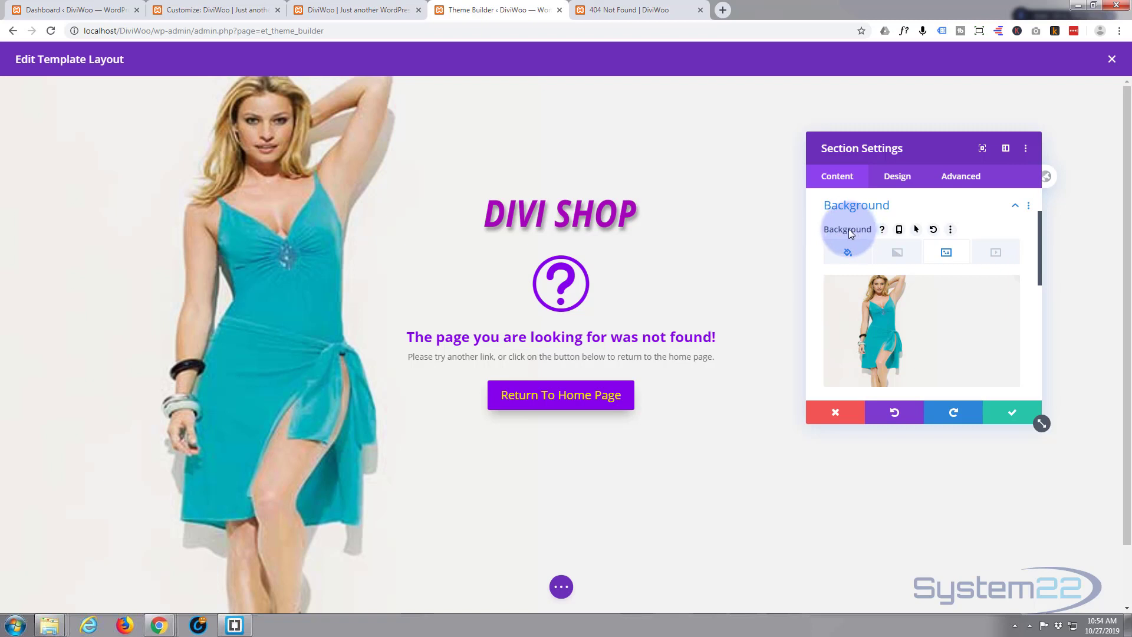
Step: Turn on responsive background options for the section and remove the background image from the Phone version
{"action": "left_click", "coordinate": [900, 230]}
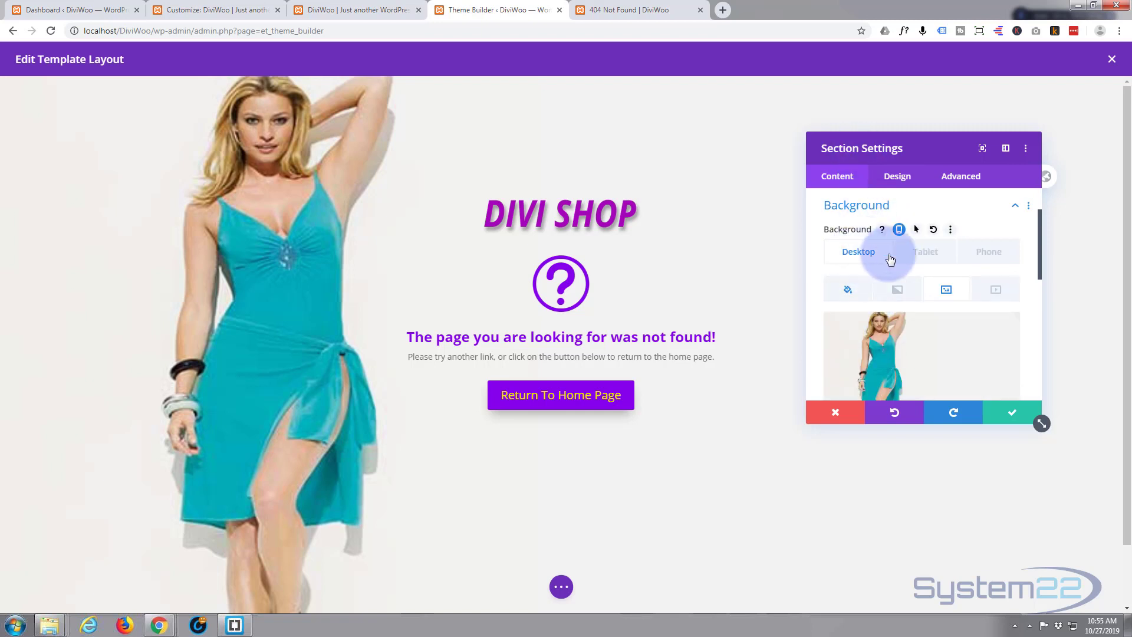
{"action": "left_click", "coordinate": [926, 254]}
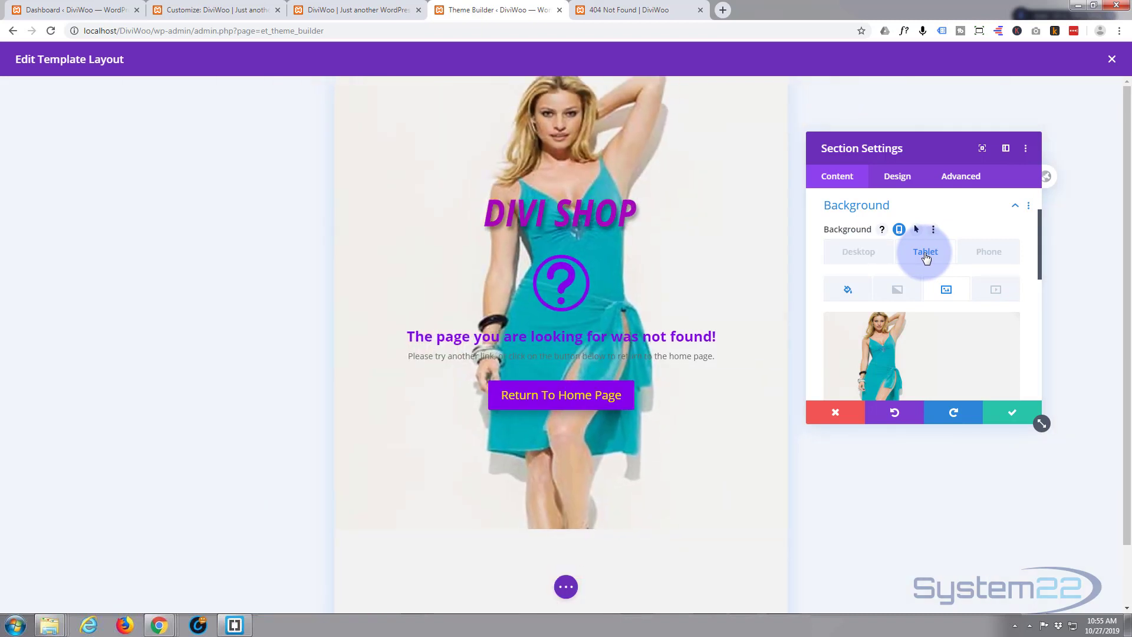
{"action": "left_click", "coordinate": [995, 254]}
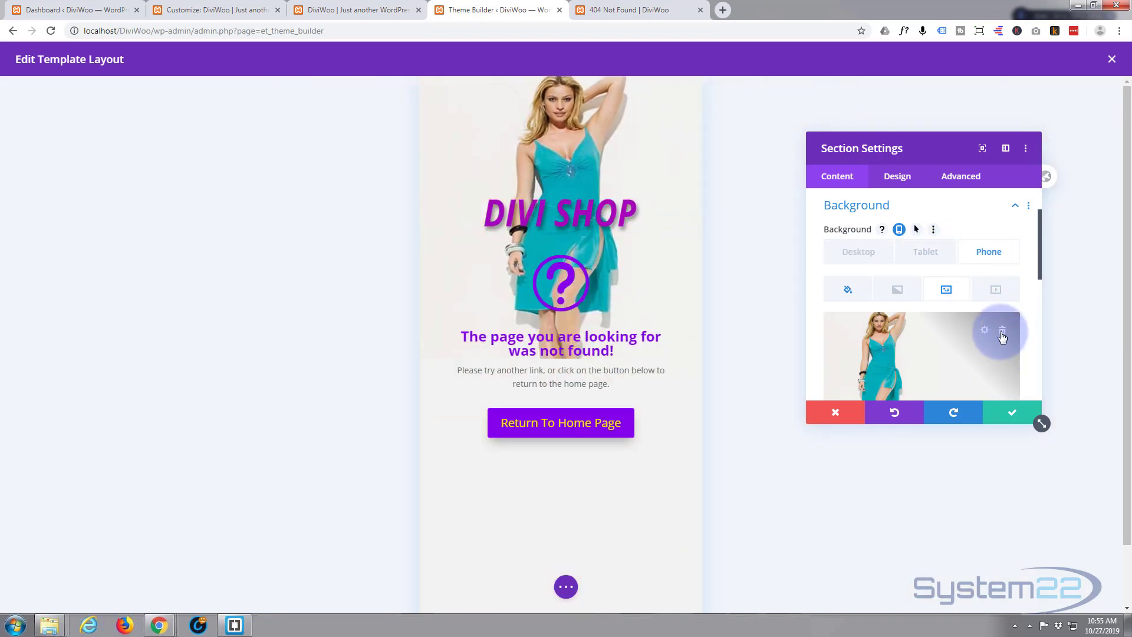
{"action": "left_click", "coordinate": [1003, 336]}
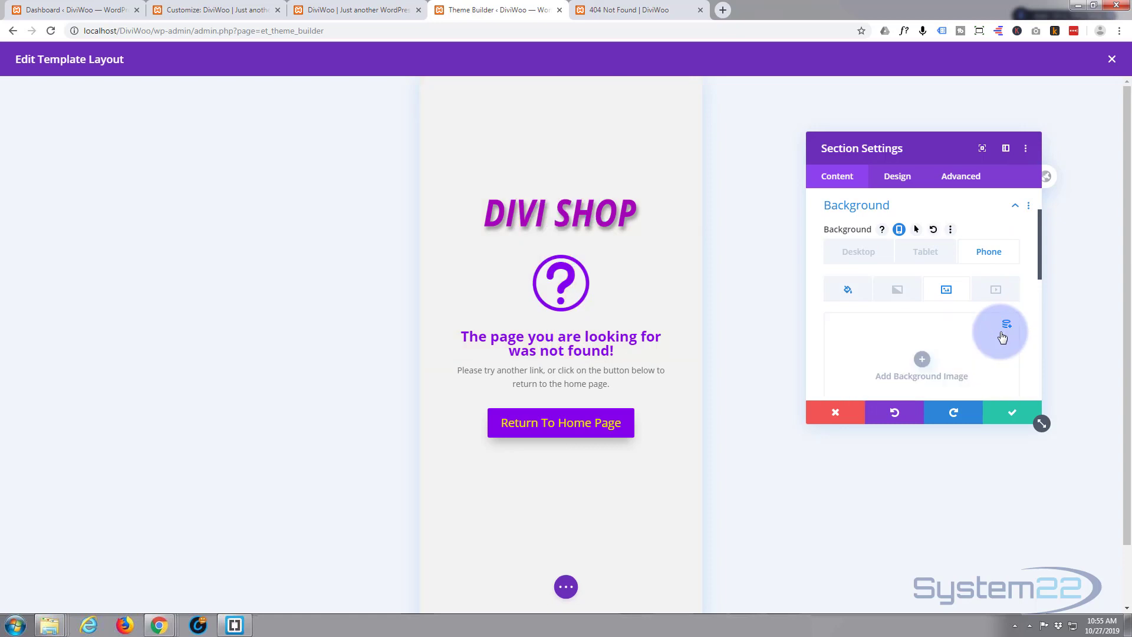
Step: Check the section's Tablet and Desktop backgrounds, then save the section settings and the layout
{"action": "left_click", "coordinate": [930, 253]}
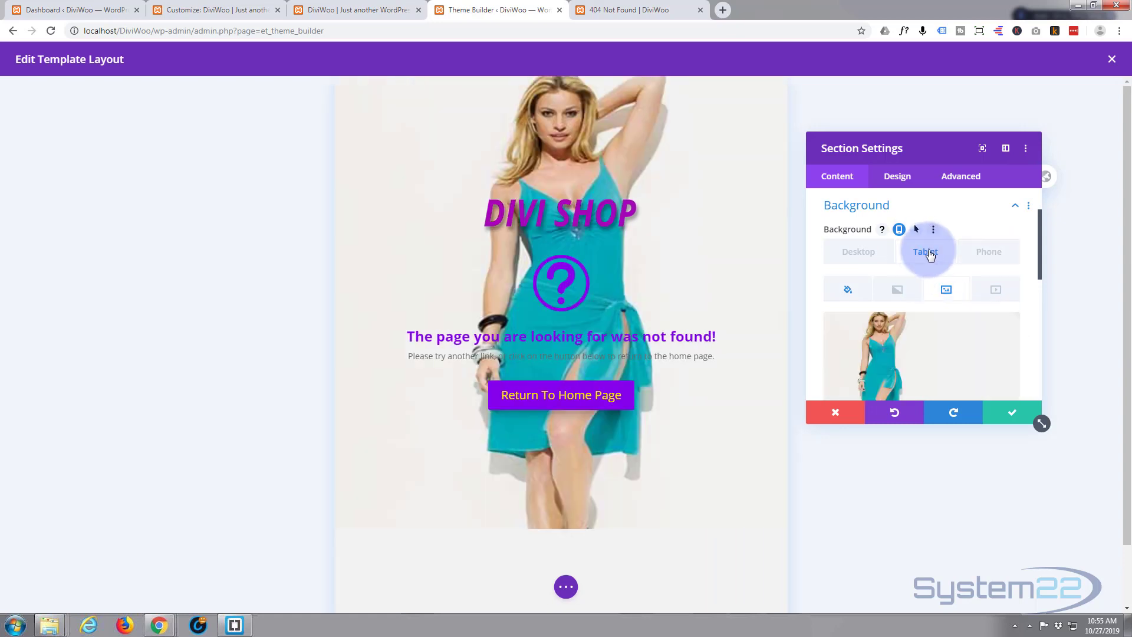
{"action": "left_click", "coordinate": [858, 253]}
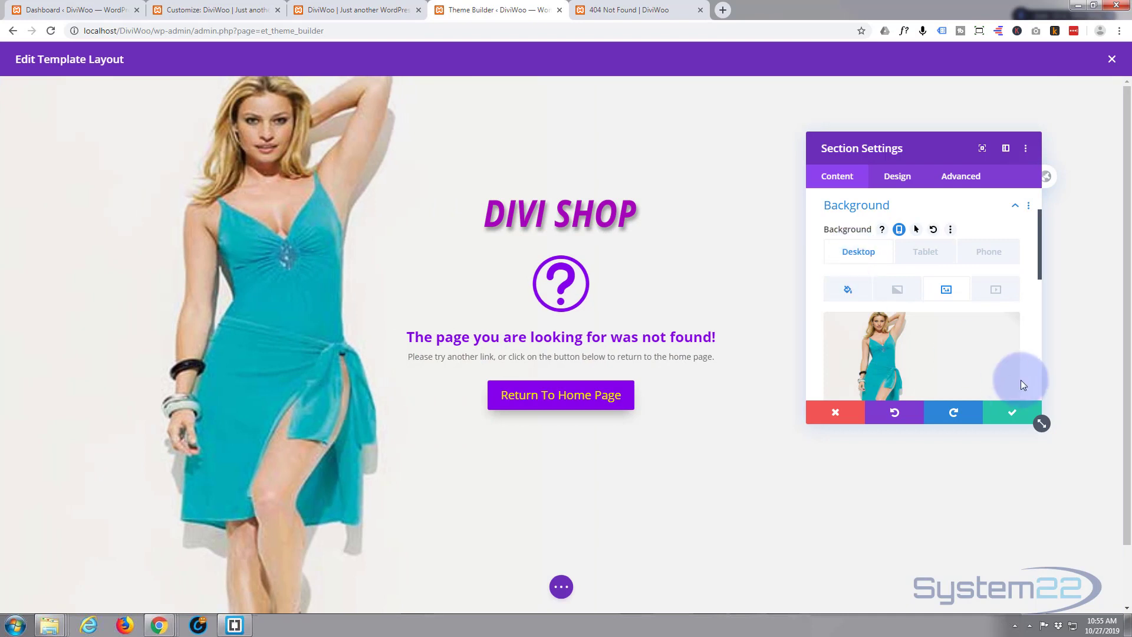
{"action": "left_click", "coordinate": [1012, 412]}
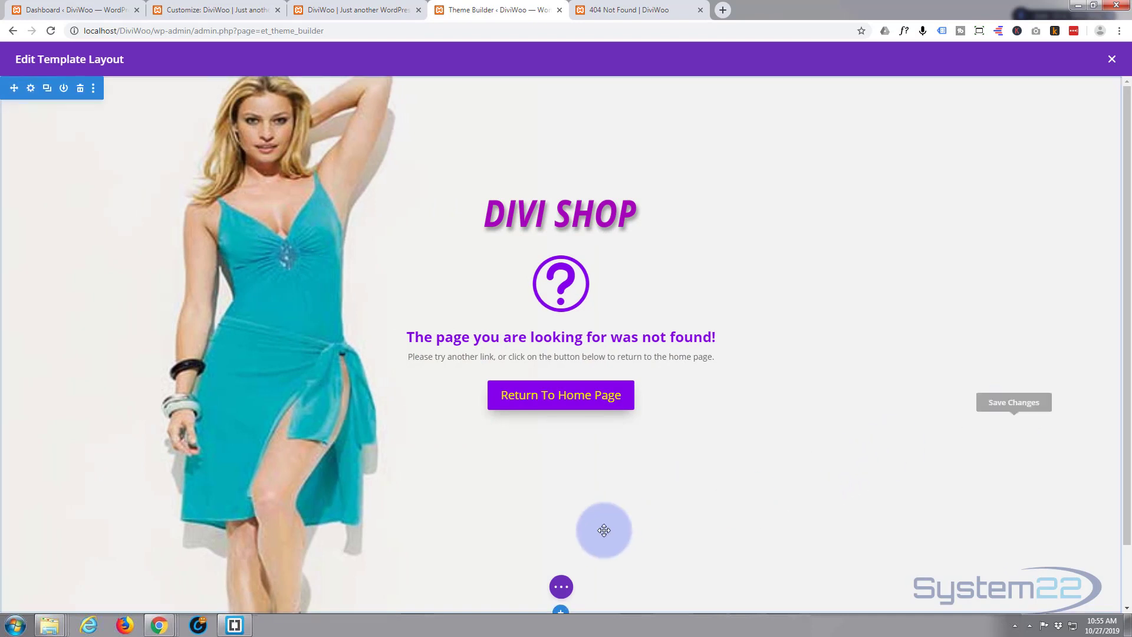
{"action": "left_click", "coordinate": [560, 587]}
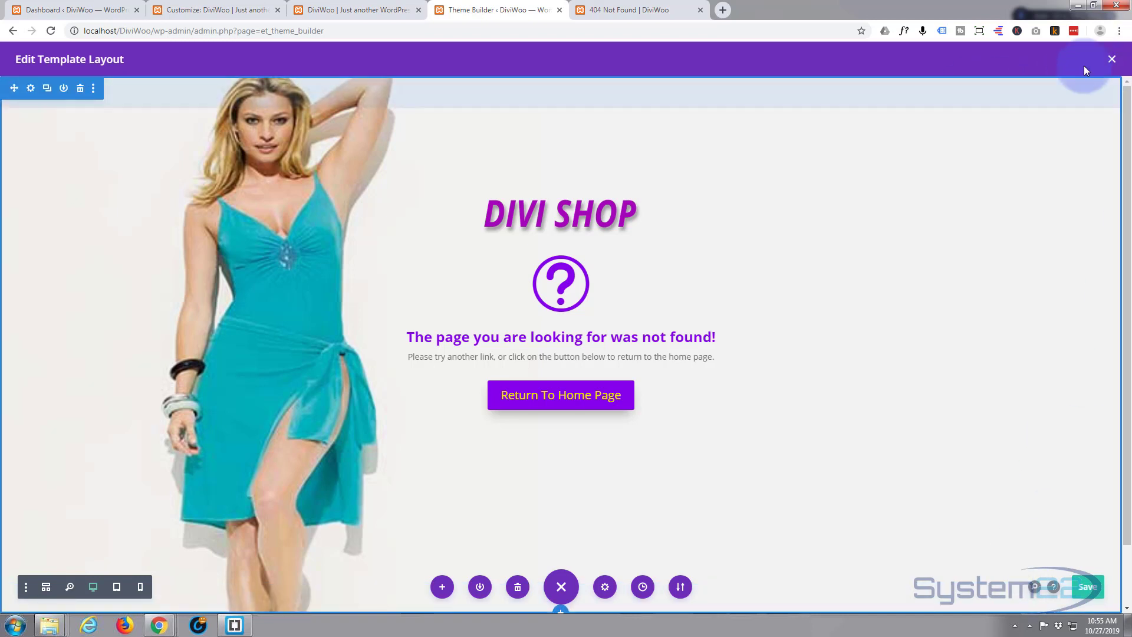
Step: Close the template layout editor and save all theme builder changes
{"action": "left_click", "coordinate": [1112, 59]}
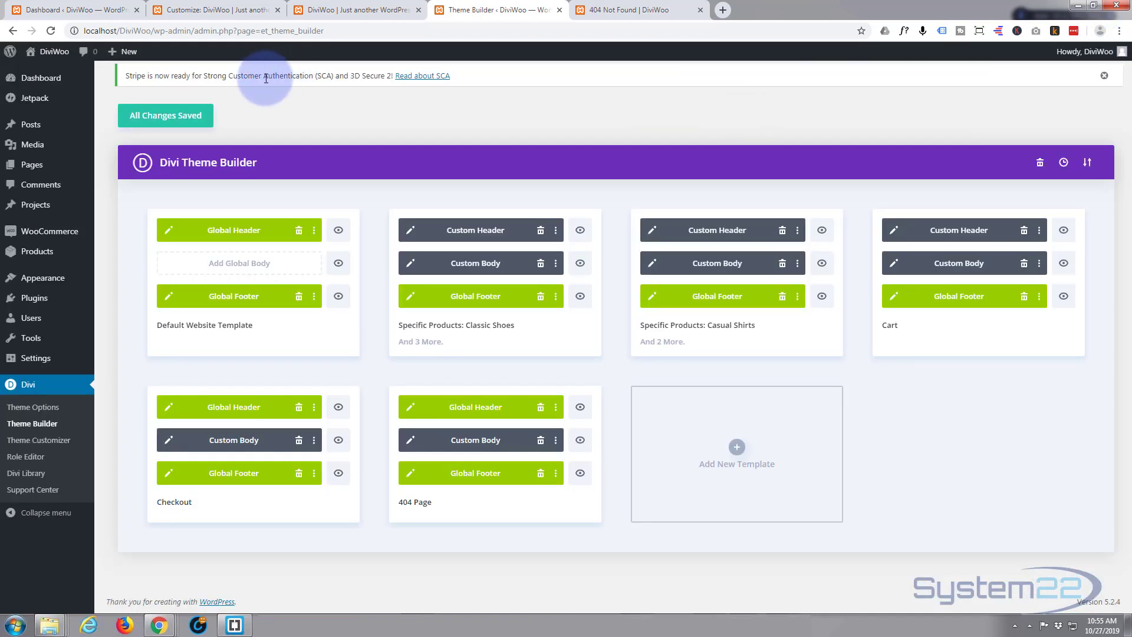
{"action": "left_click", "coordinate": [156, 118]}
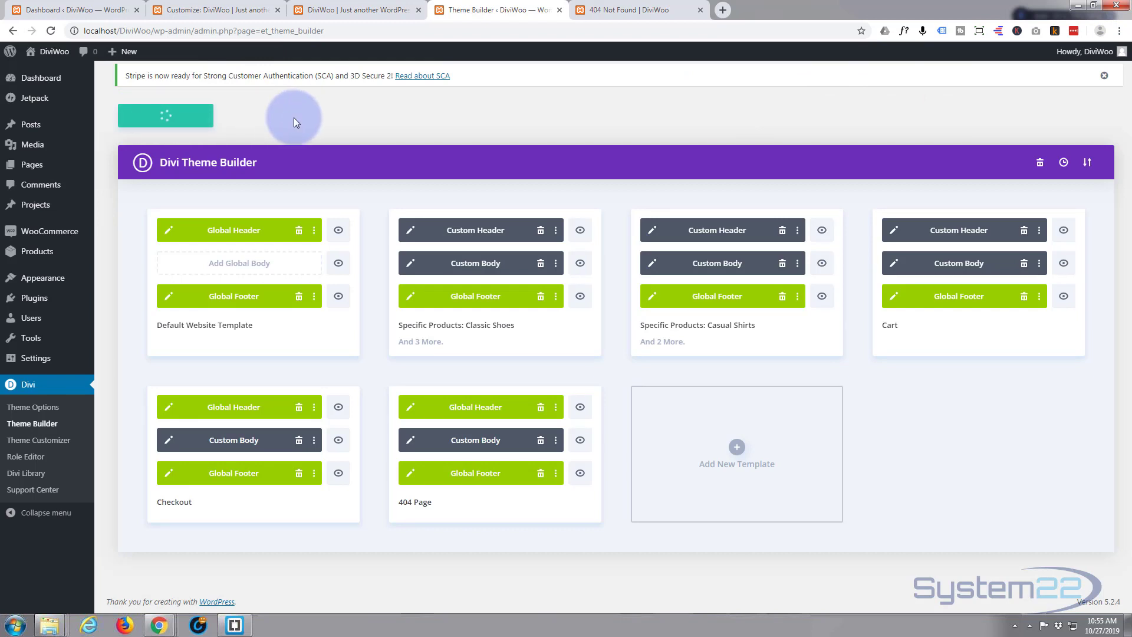
Step: Reload the live 404 page at desktop width and examine its full length in the iPhone X preview
{"action": "left_click", "coordinate": [627, 10]}
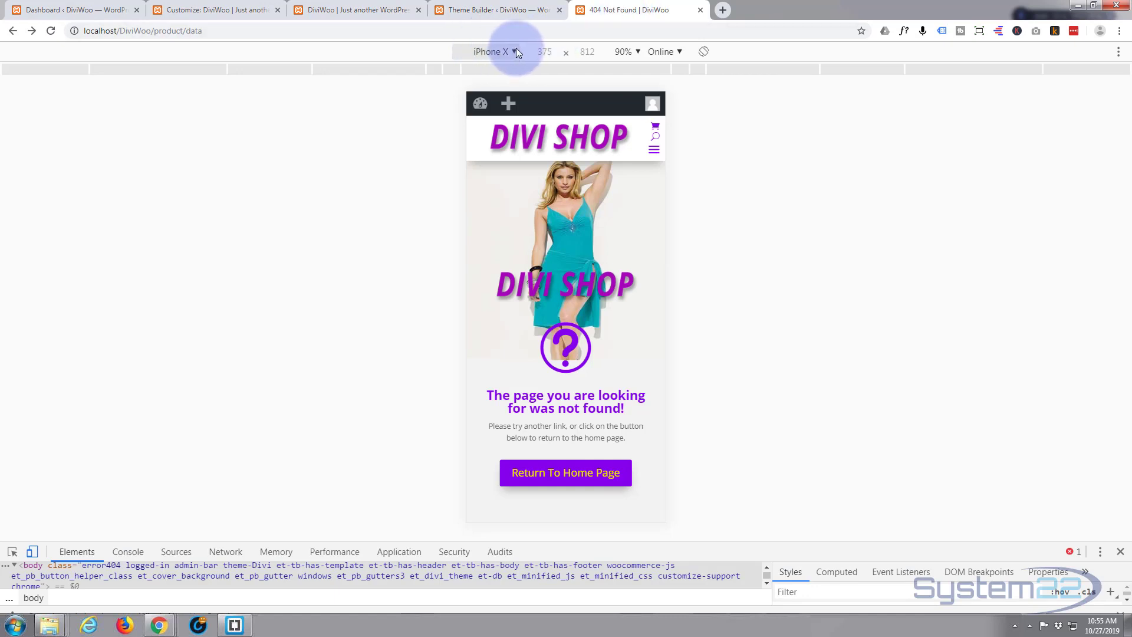
{"action": "left_click", "coordinate": [32, 551]}
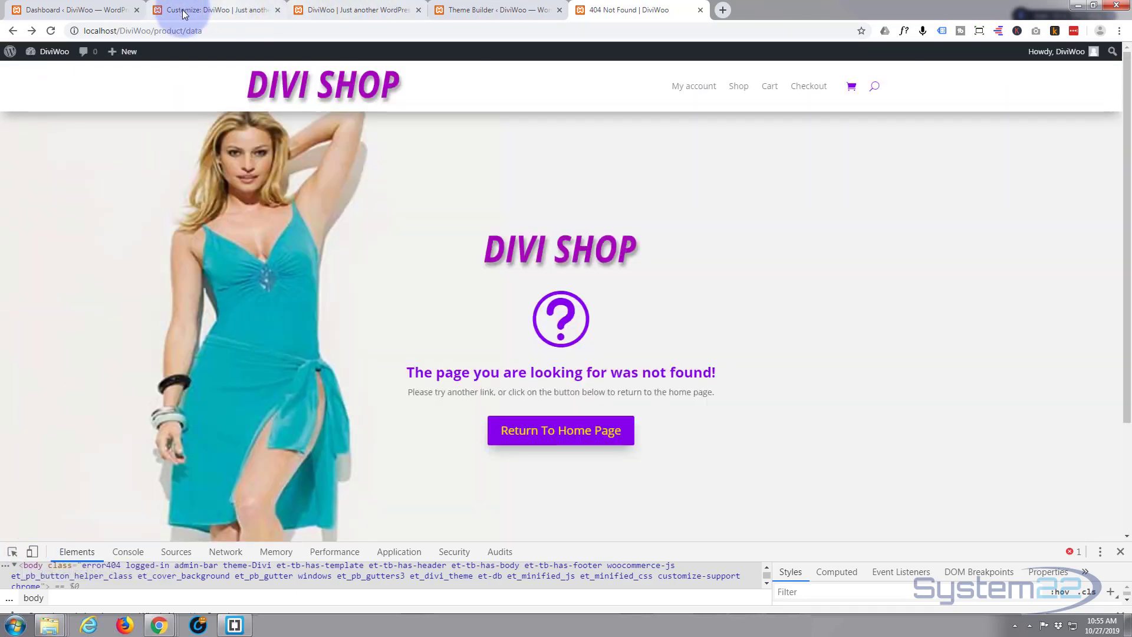
{"action": "left_click", "coordinate": [51, 33]}
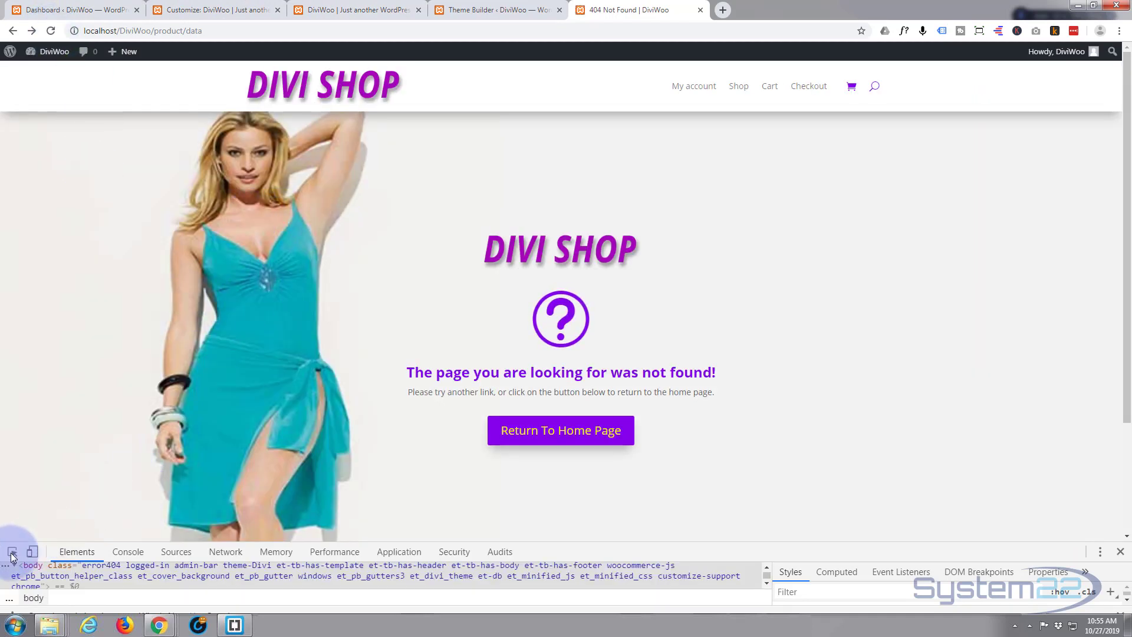
{"action": "left_click", "coordinate": [32, 554]}
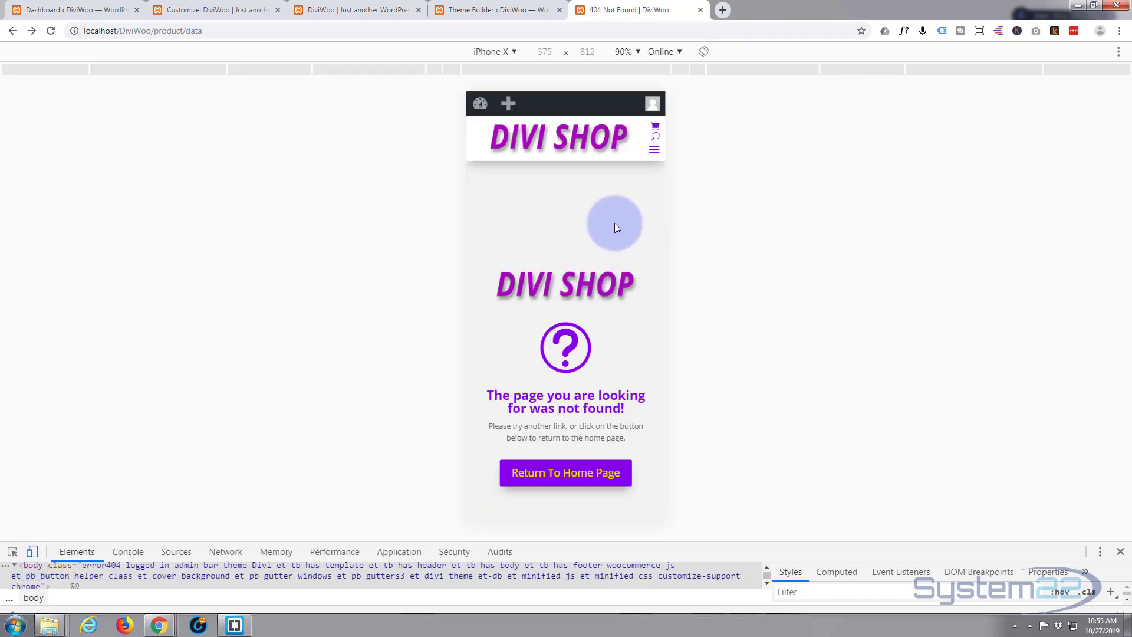
{"action": "scroll", "coordinate": [615, 224], "scroll_direction": "down", "scroll_amount": 4}
{"action": "scroll", "coordinate": [615, 224], "scroll_direction": "up", "scroll_amount": 3}
{"action": "scroll", "coordinate": [615, 223], "scroll_direction": "up", "scroll_amount": 1}
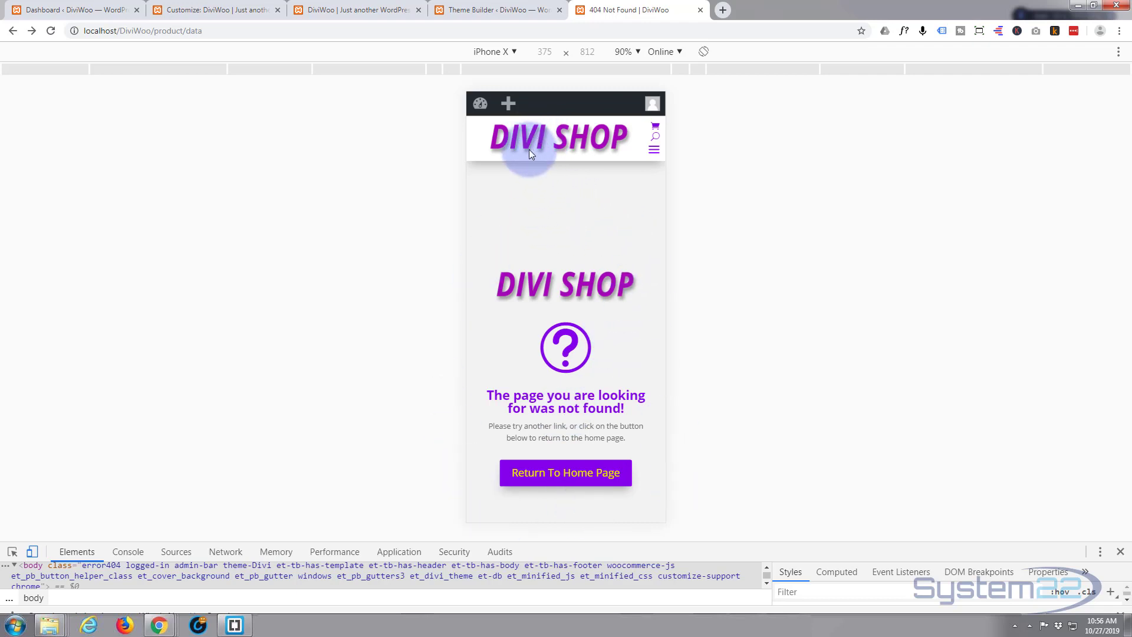
Step: Check the 404 page in the iPad preview, then close the developer tools to return to the desktop view
{"action": "left_click", "coordinate": [512, 49]}
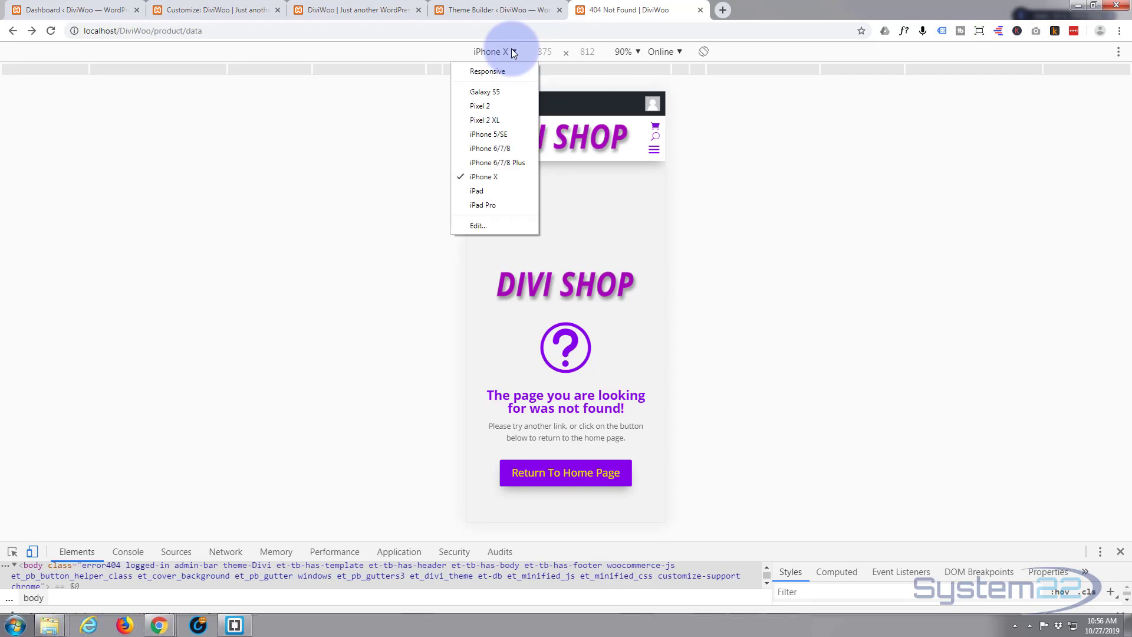
{"action": "left_click", "coordinate": [502, 190]}
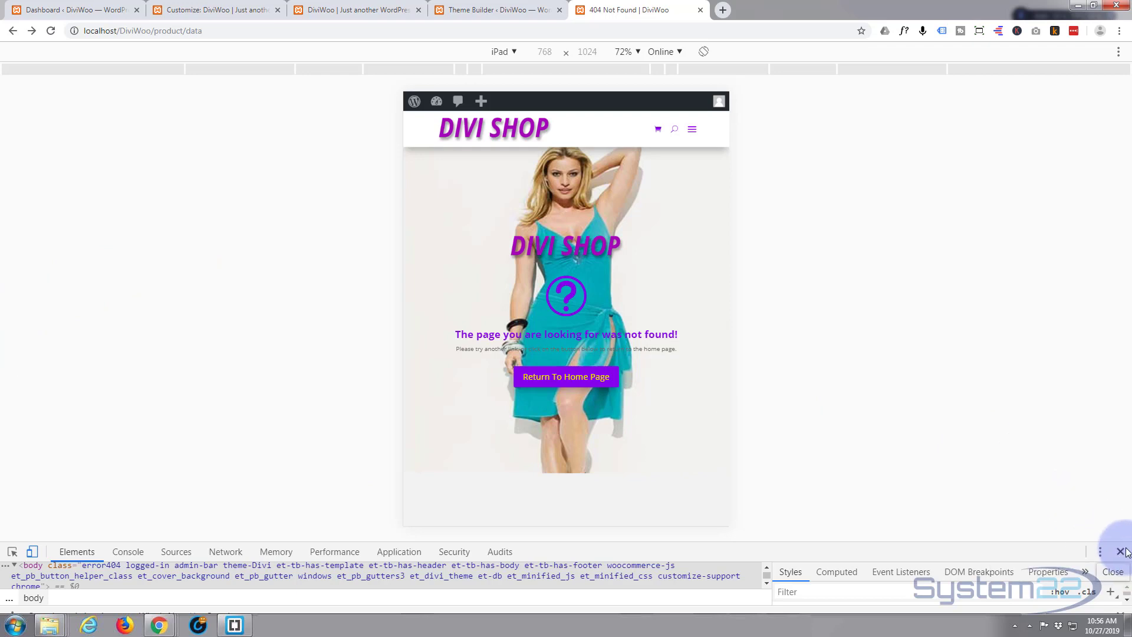
{"action": "left_click", "coordinate": [1121, 552]}
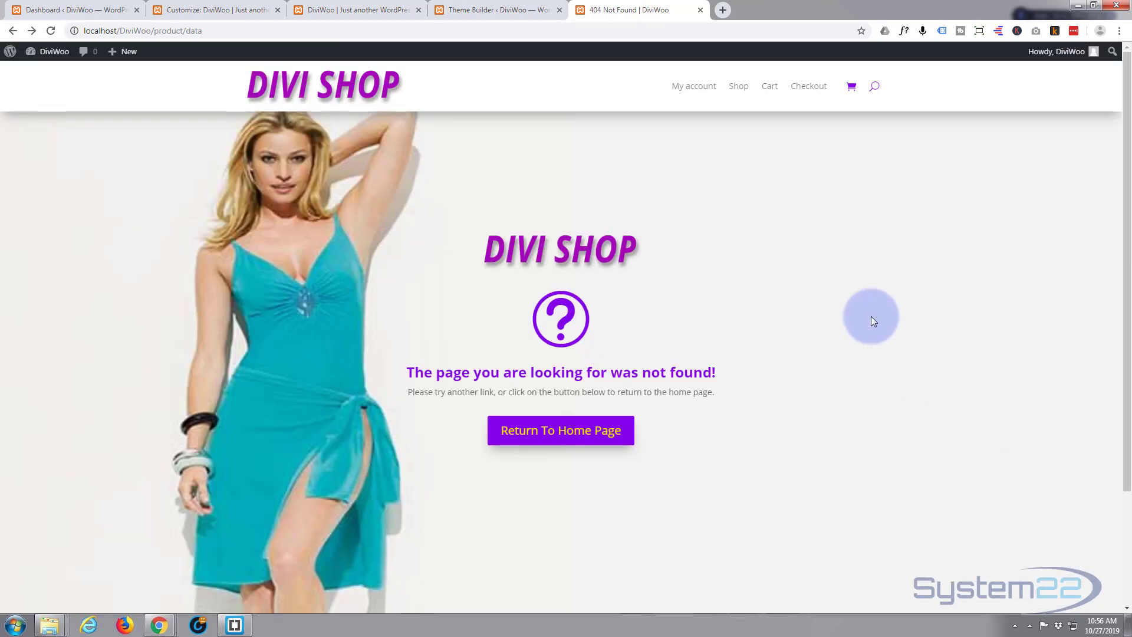